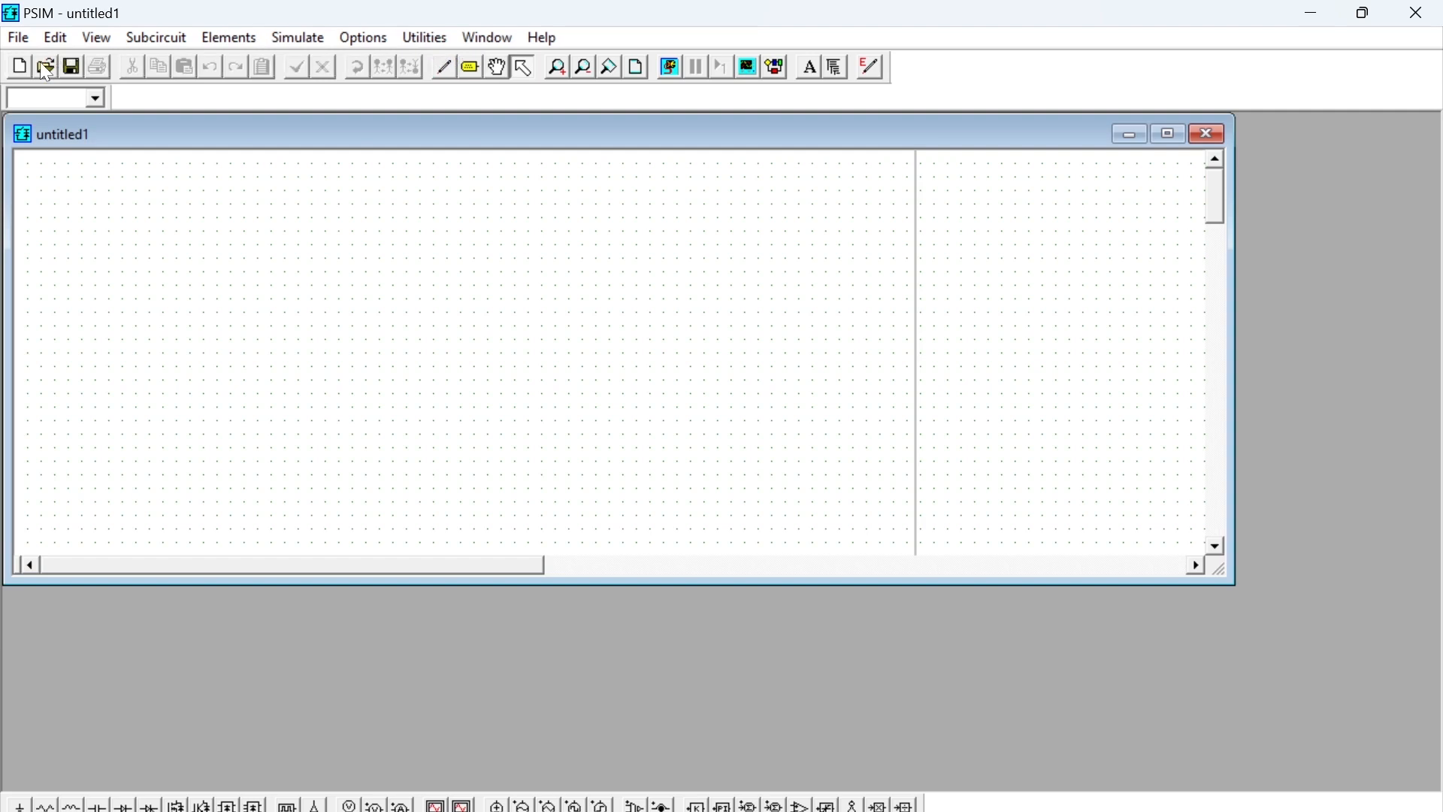
- Maximize the blank untitled1 schematic window
{"action": "left_click", "coordinate": [1171, 135]}
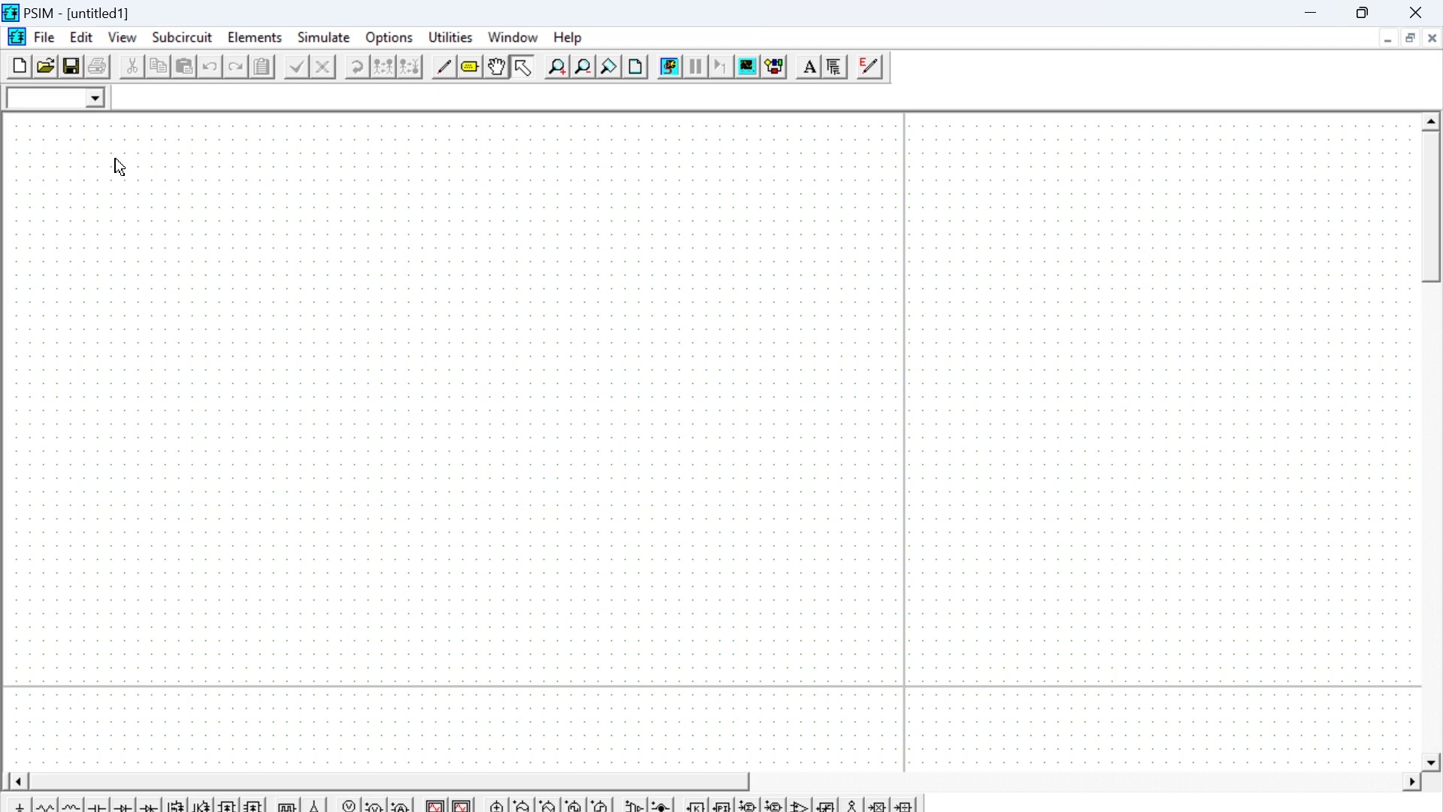
{"action": "left_click", "coordinate": [257, 43]}
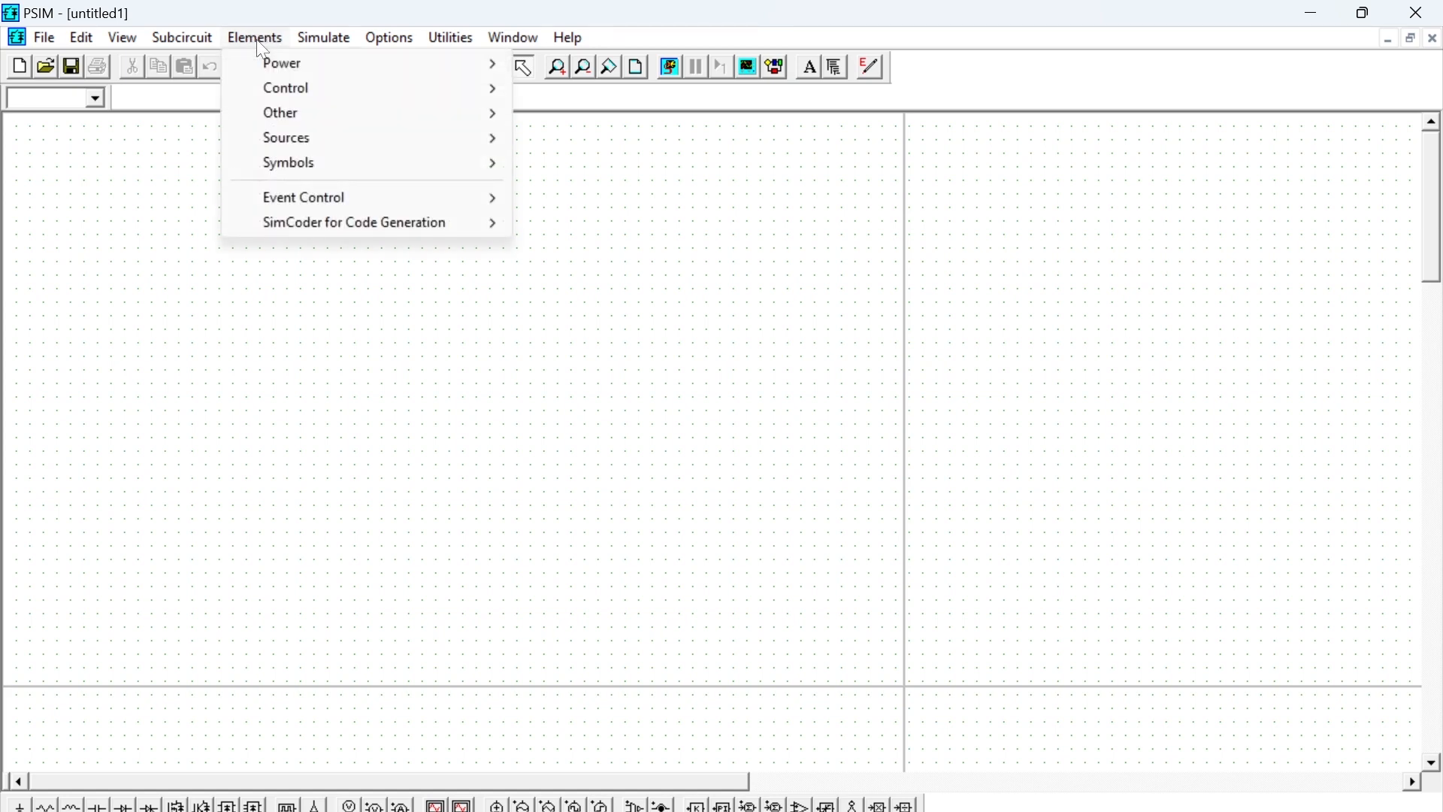
{"action": "mouse_move", "coordinate": [314, 60]}
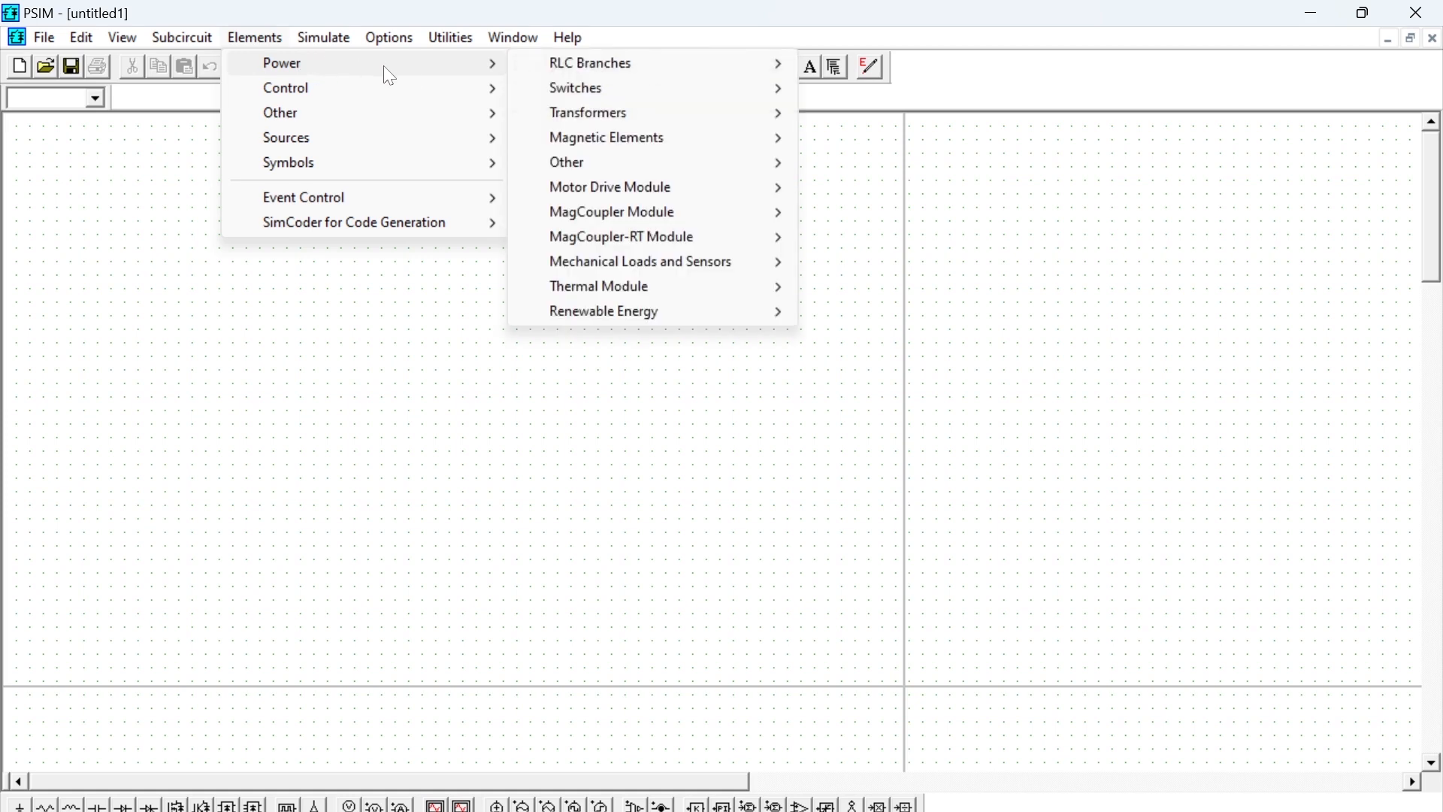
{"action": "mouse_move", "coordinate": [449, 91]}
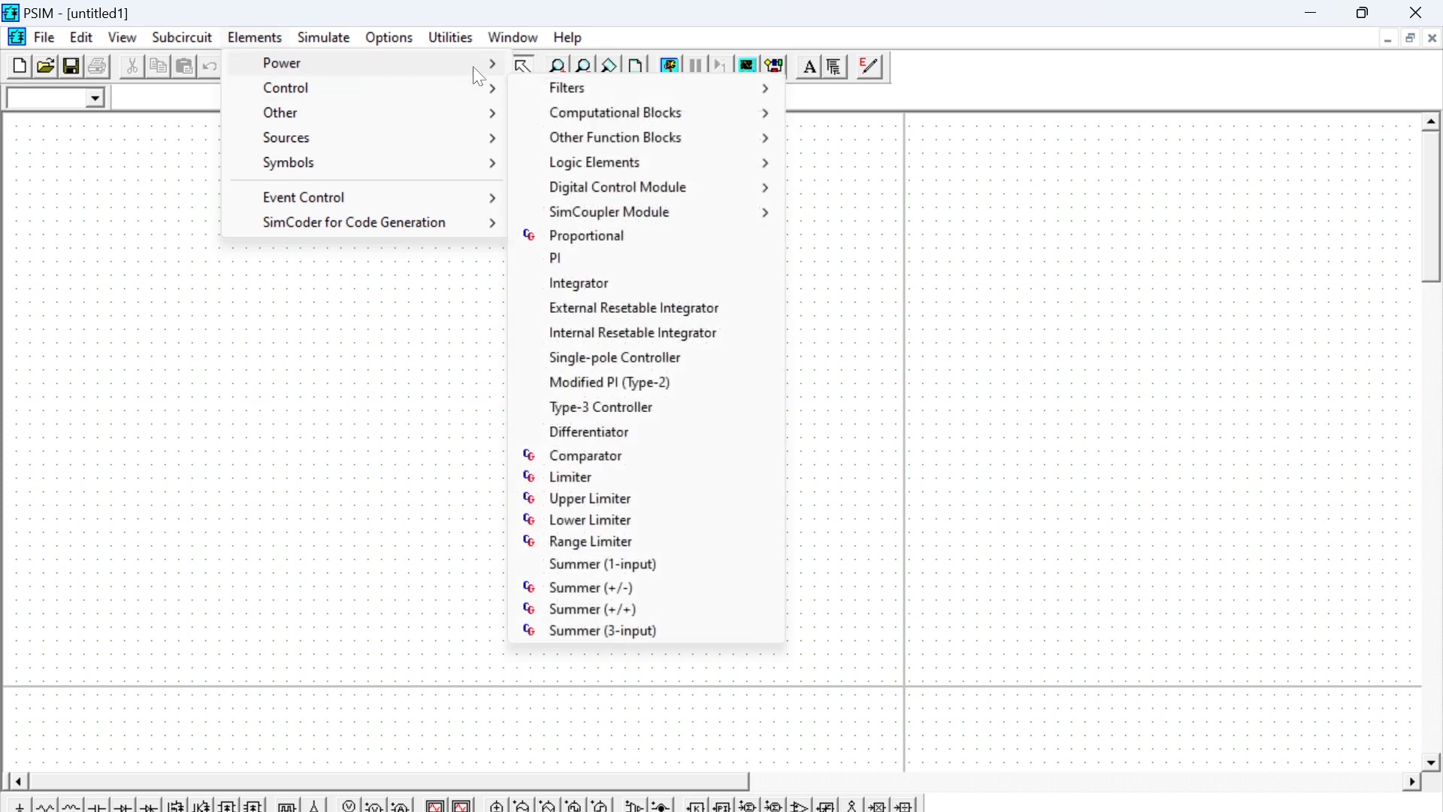
{"action": "mouse_move", "coordinate": [474, 68]}
{"action": "mouse_move", "coordinate": [674, 128]}
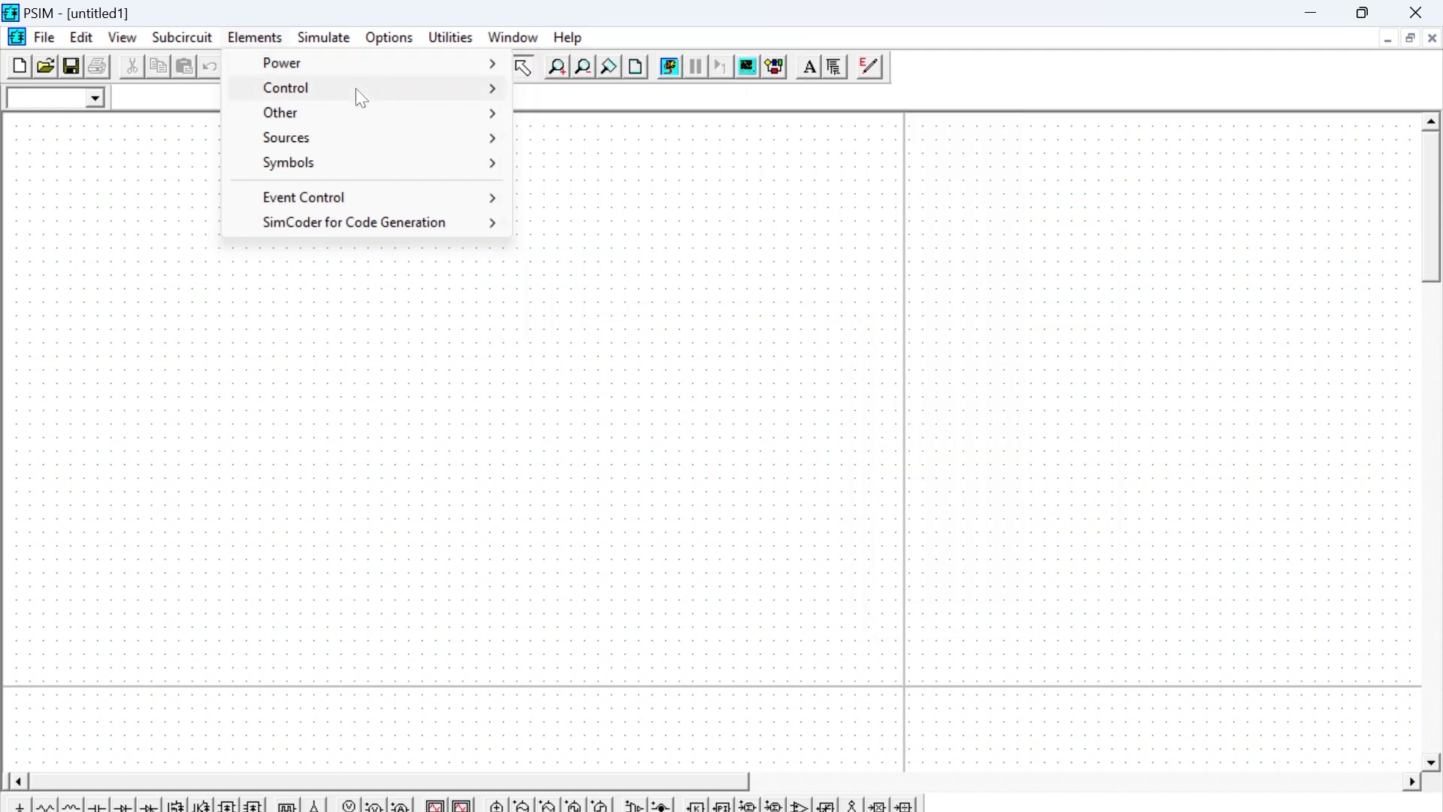
{"action": "mouse_move", "coordinate": [361, 99]}
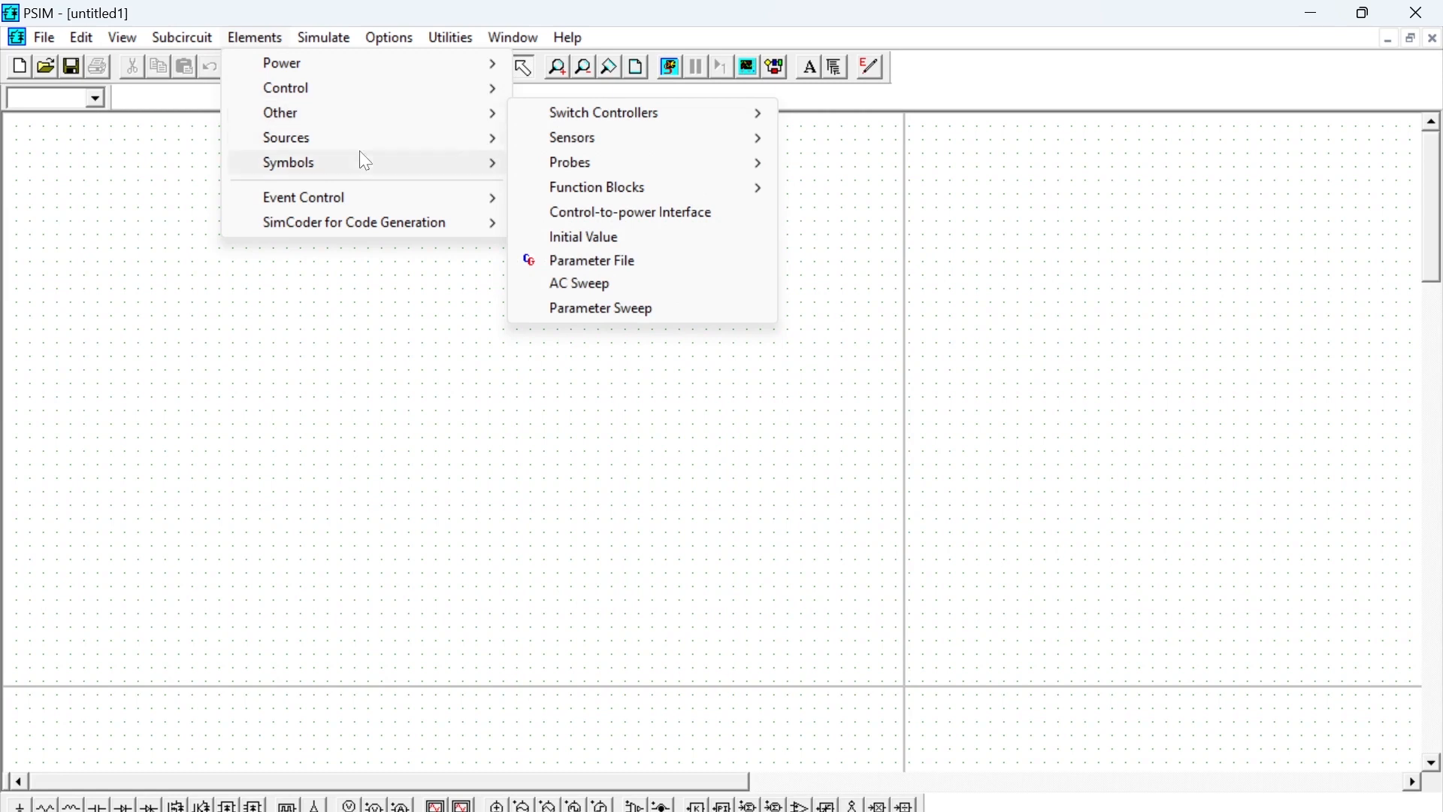
{"action": "left_click", "coordinate": [166, 185]}
{"action": "left_click", "coordinate": [324, 37]}
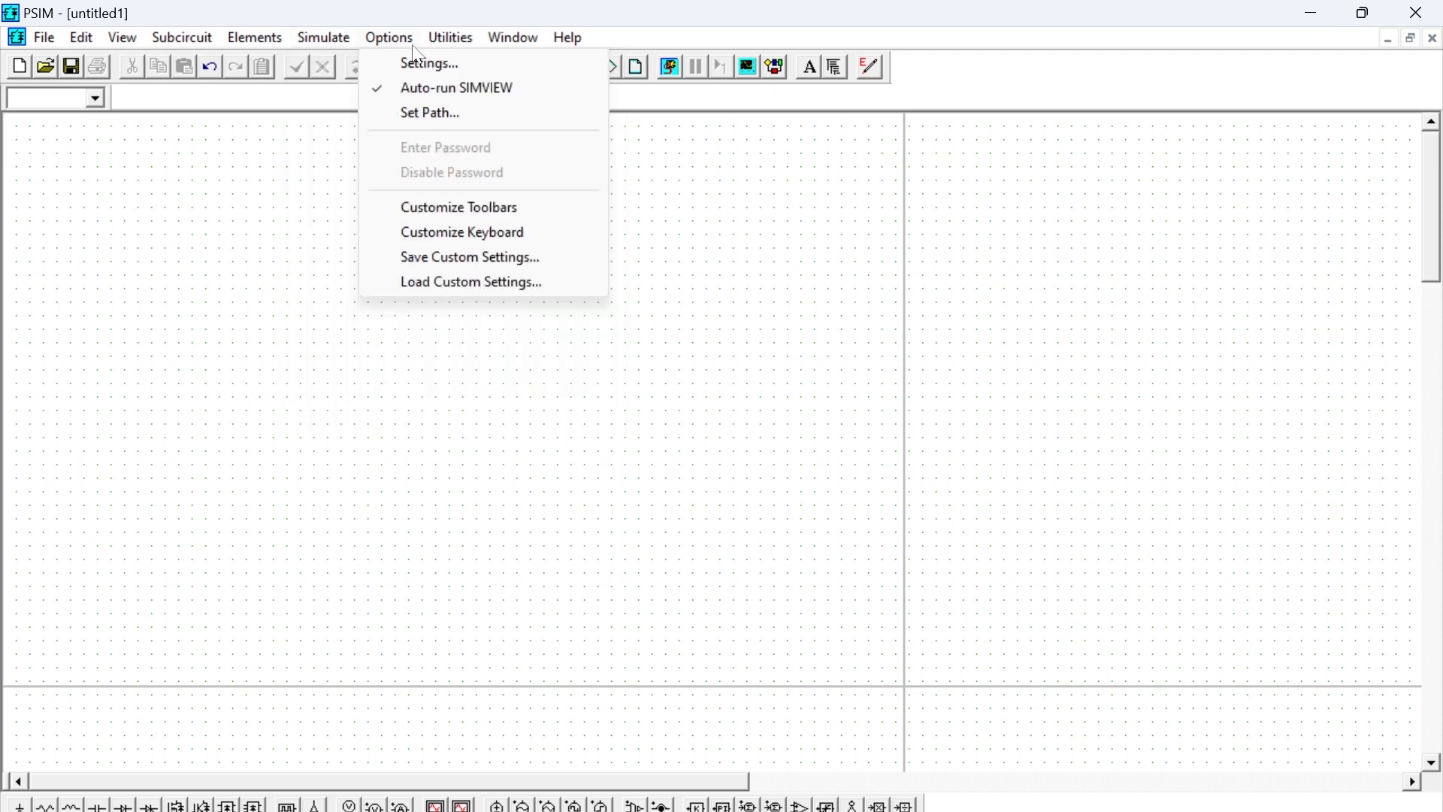
{"action": "mouse_move", "coordinate": [443, 40]}
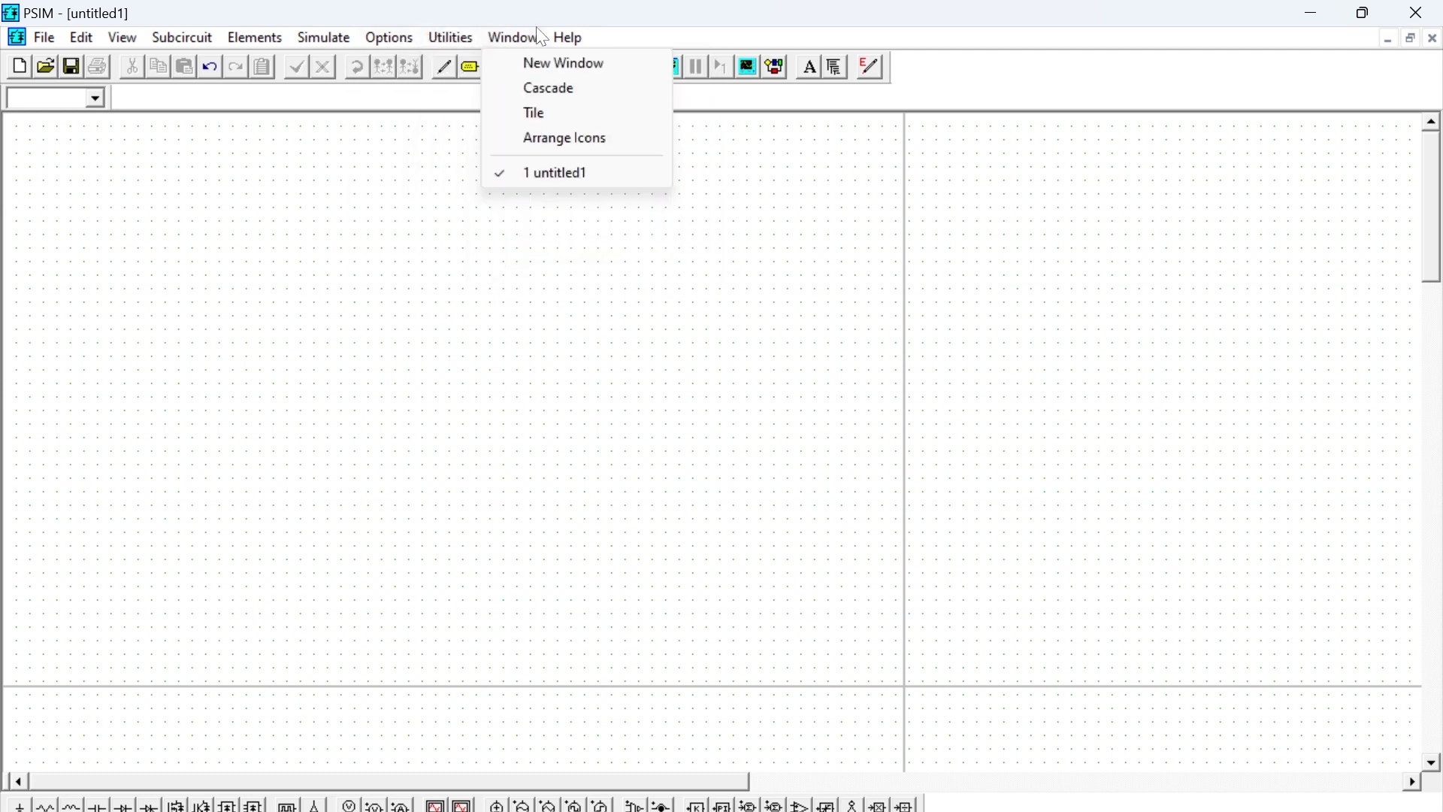
{"action": "mouse_move", "coordinate": [396, 39]}
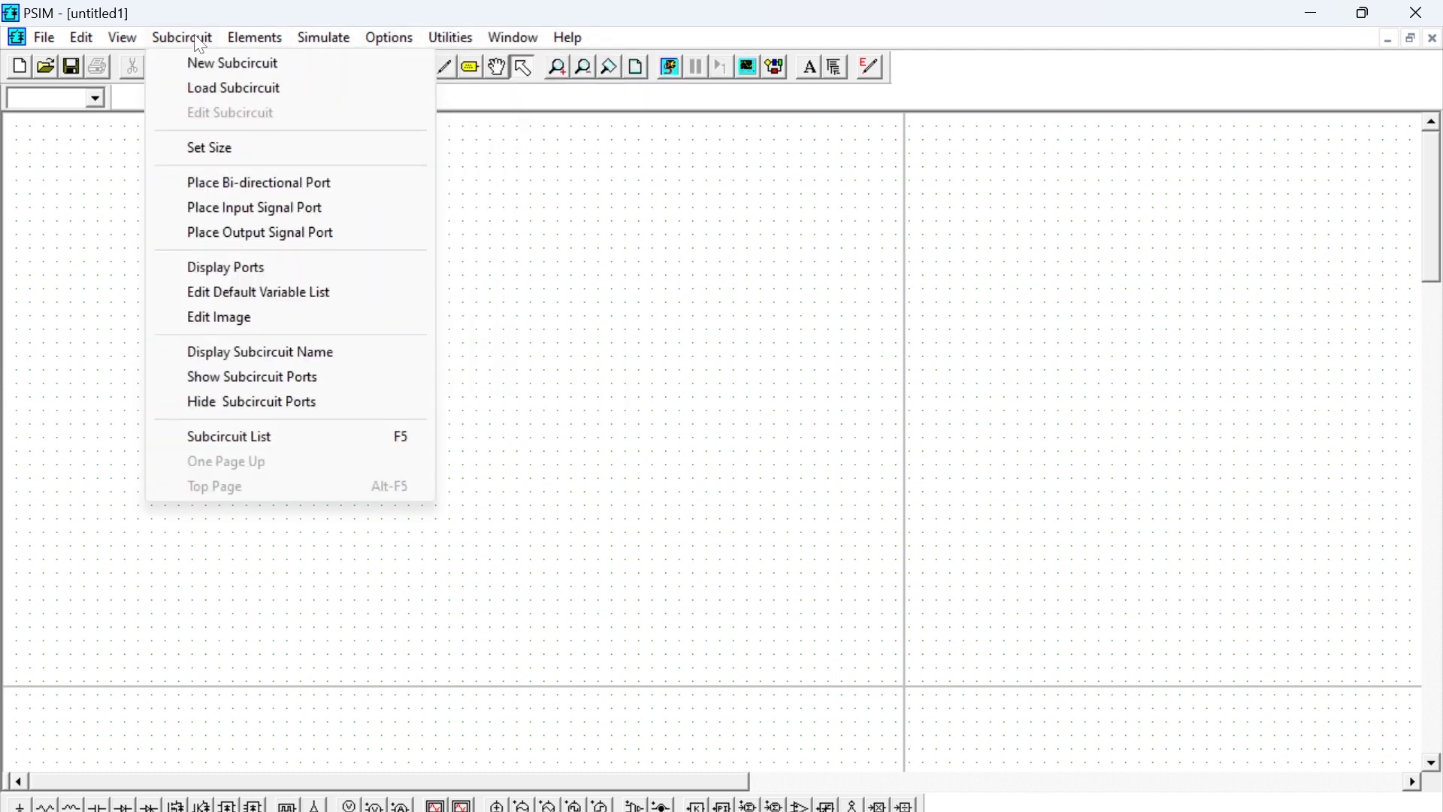
{"action": "mouse_move", "coordinate": [91, 45]}
{"action": "mouse_move", "coordinate": [256, 39]}
{"action": "left_click", "coordinate": [522, 331]}
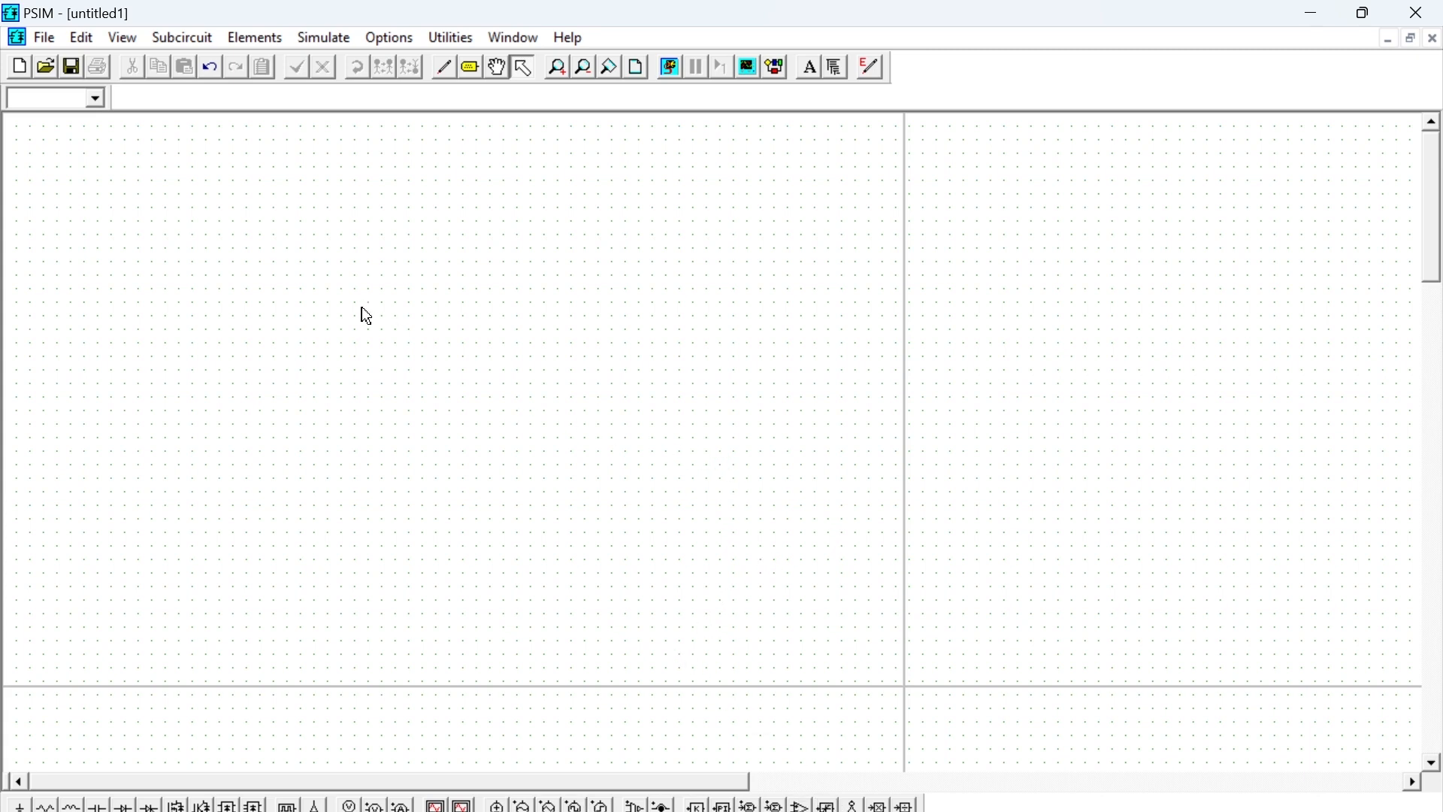
- Open the schematic file tutorial p. konvers.psimsch from the PSIM folder
{"action": "left_click", "coordinate": [45, 68]}
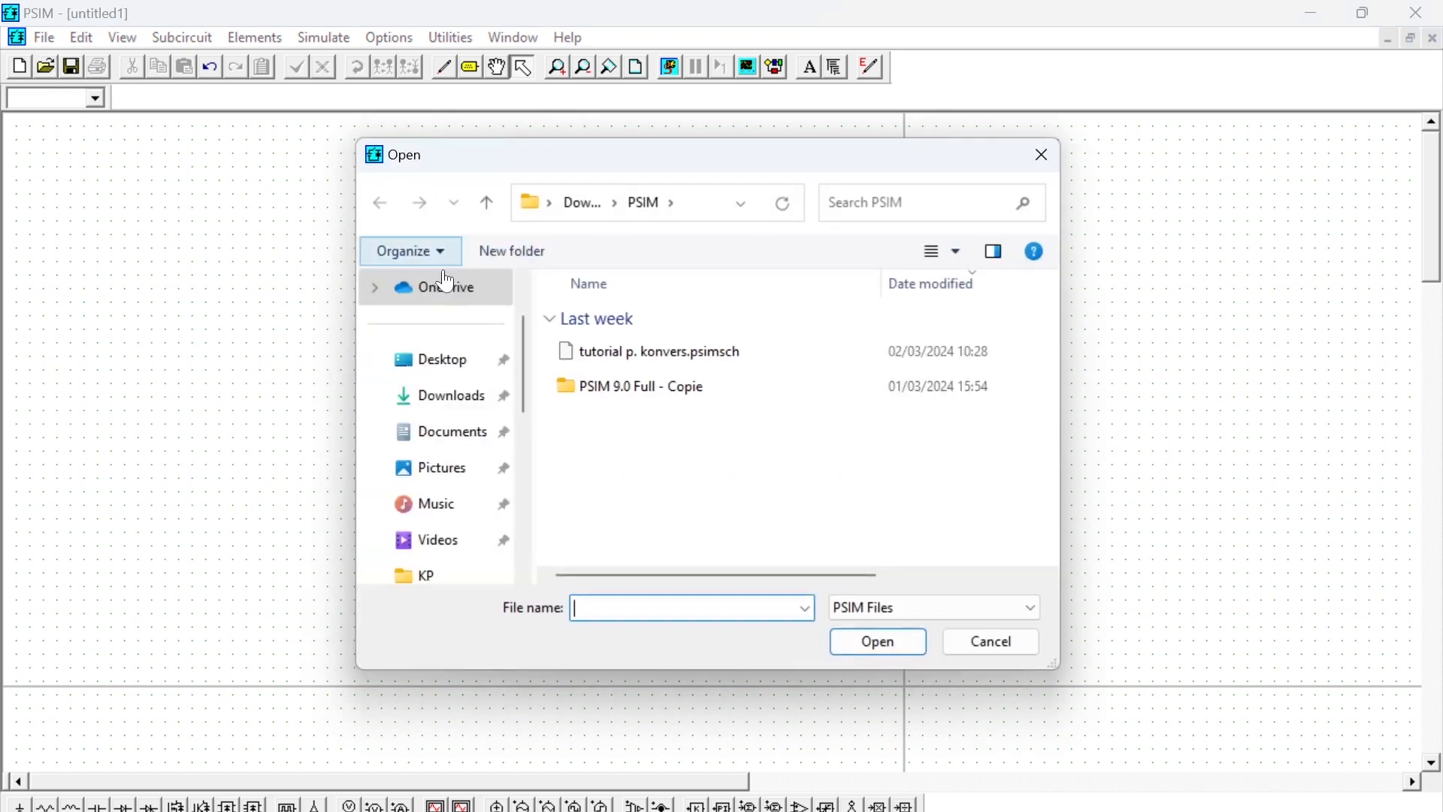
{"action": "left_click", "coordinate": [677, 353]}
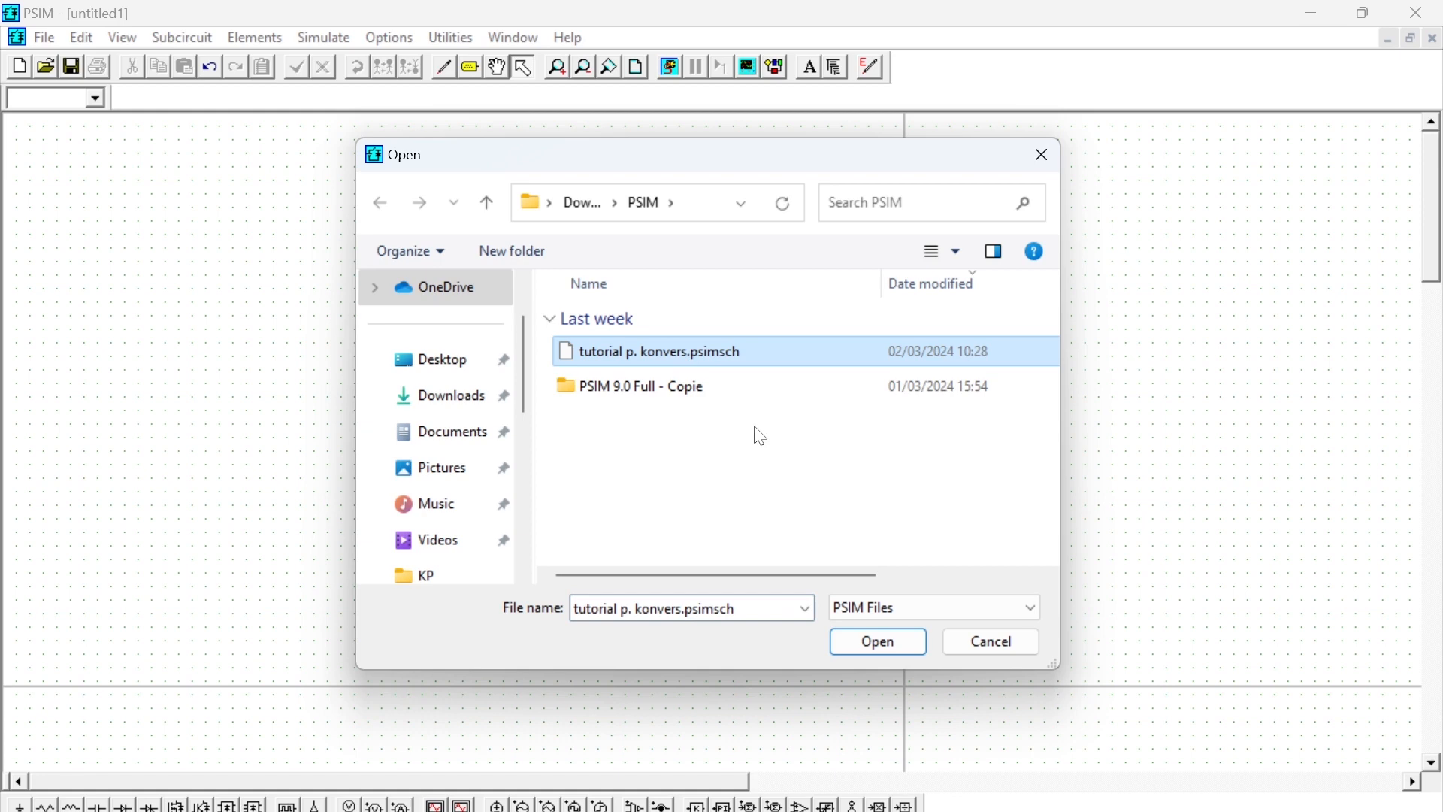
{"action": "left_click", "coordinate": [879, 645]}
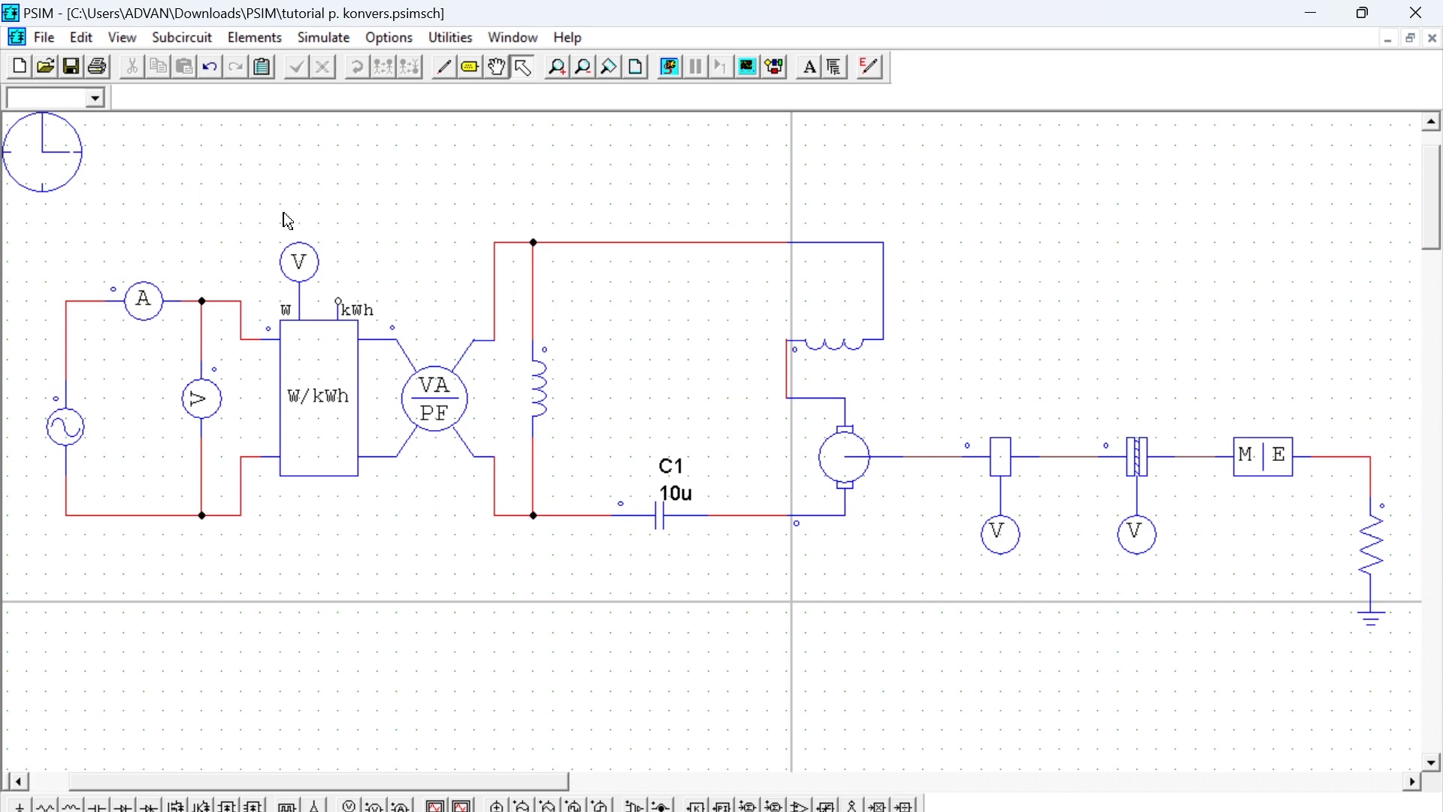
{"action": "scroll", "coordinate": [284, 221], "scroll_direction": "down", "scroll_amount": 2}
{"action": "scroll", "coordinate": [233, 516], "scroll_direction": "down", "scroll_amount": 1}
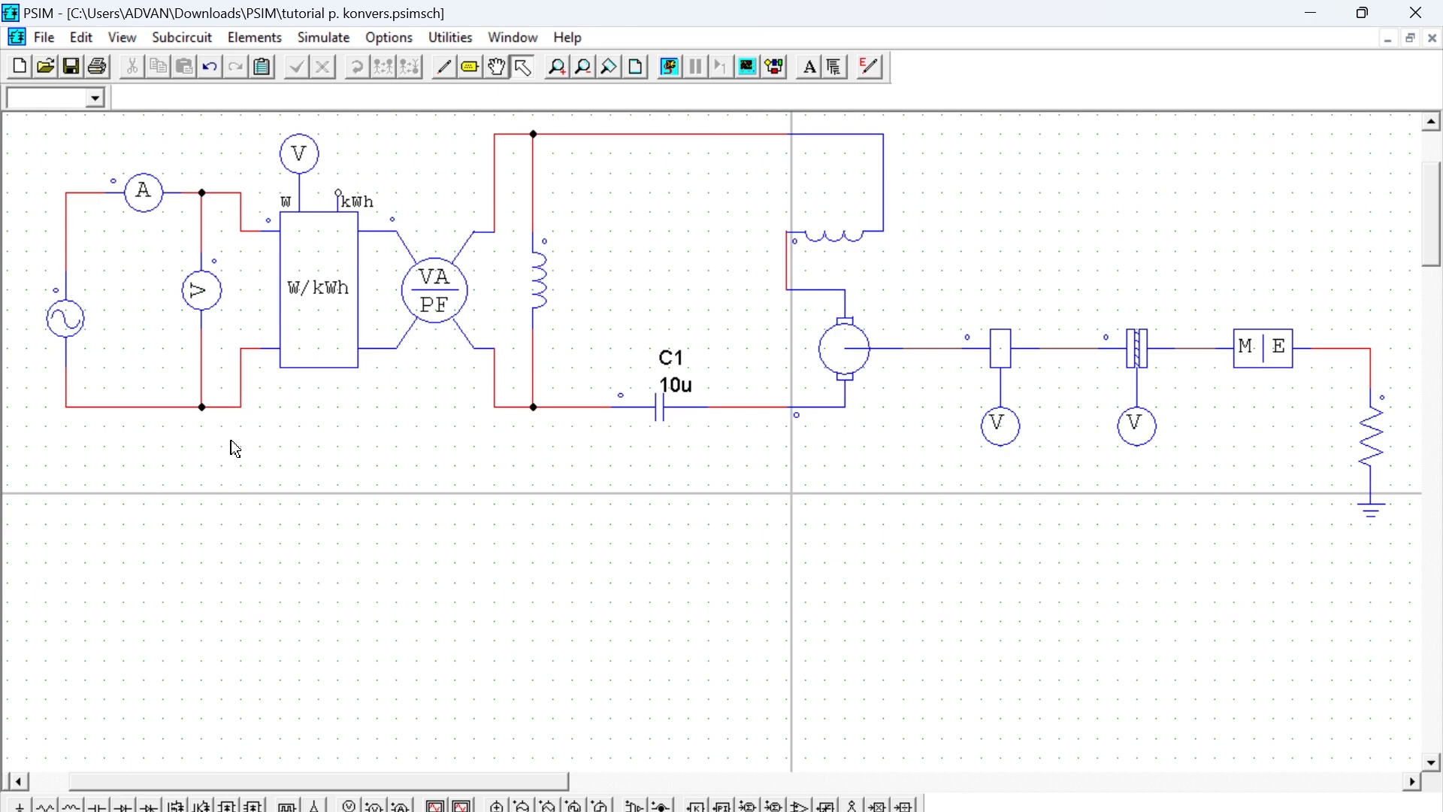
{"action": "left_click_drag", "start_coordinate": [230, 440], "coordinate": [26, 166]}
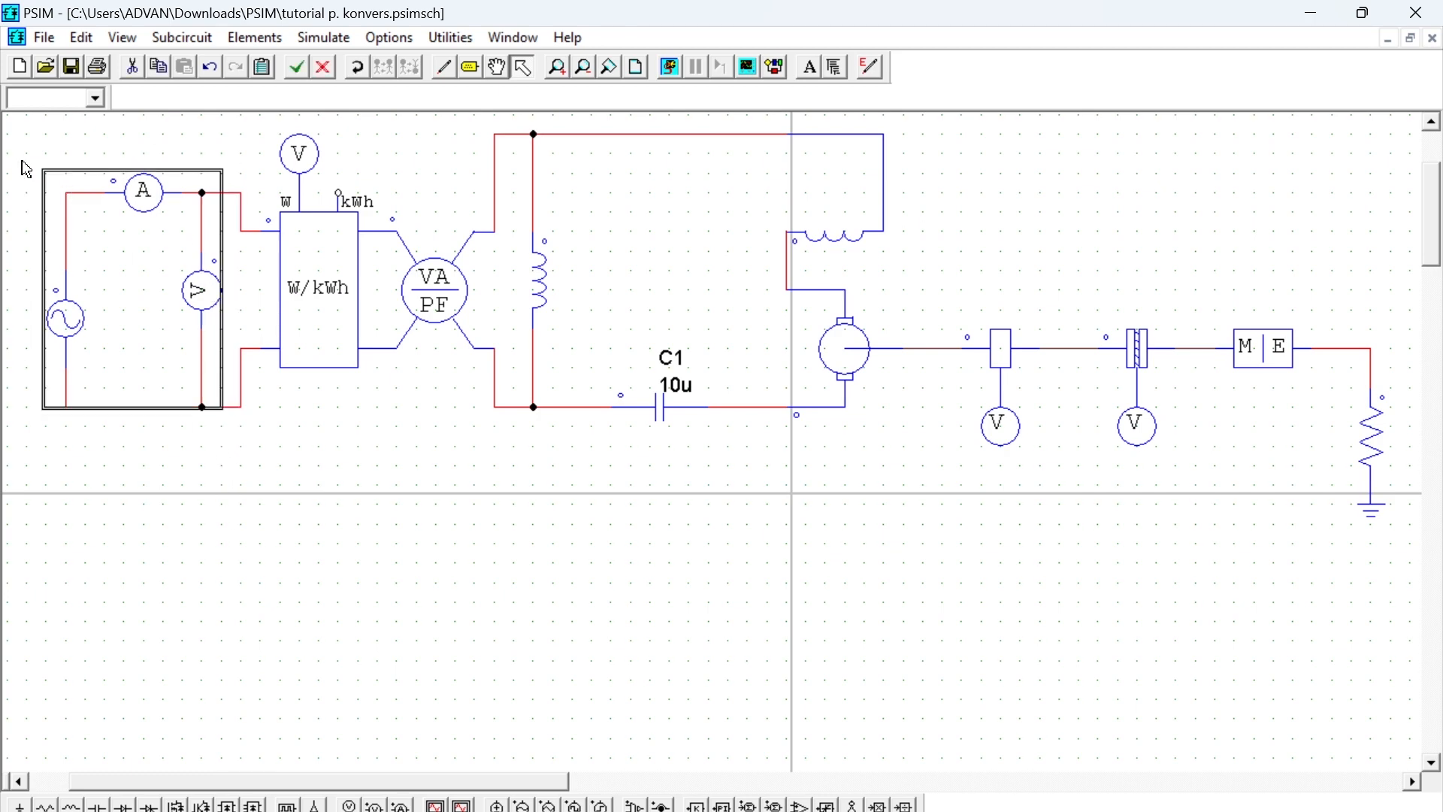
{"action": "left_click", "coordinate": [446, 476]}
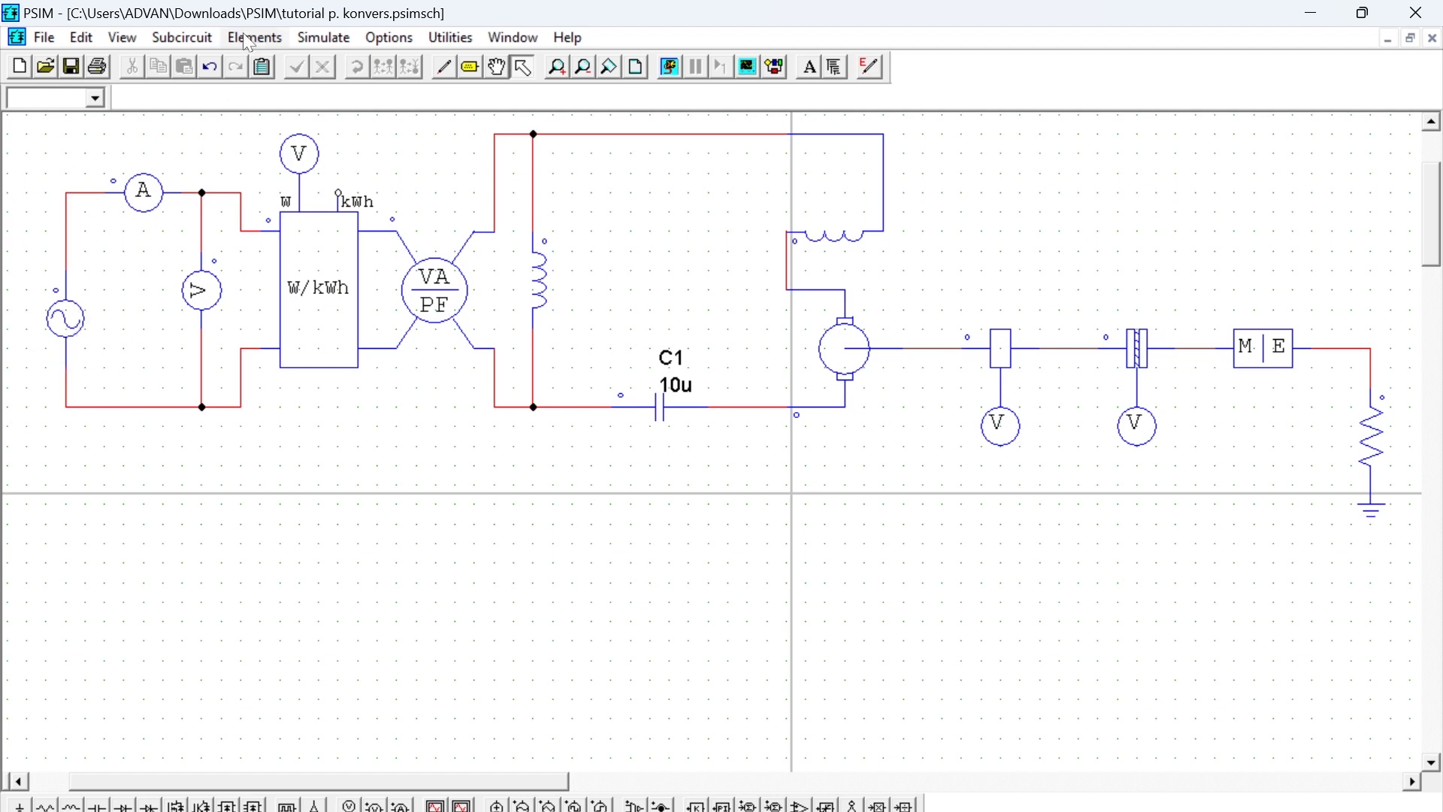
- Place one sine voltage source vertically in the blank area below the existing circuit's AC source
{"action": "left_click", "coordinate": [266, 36]}
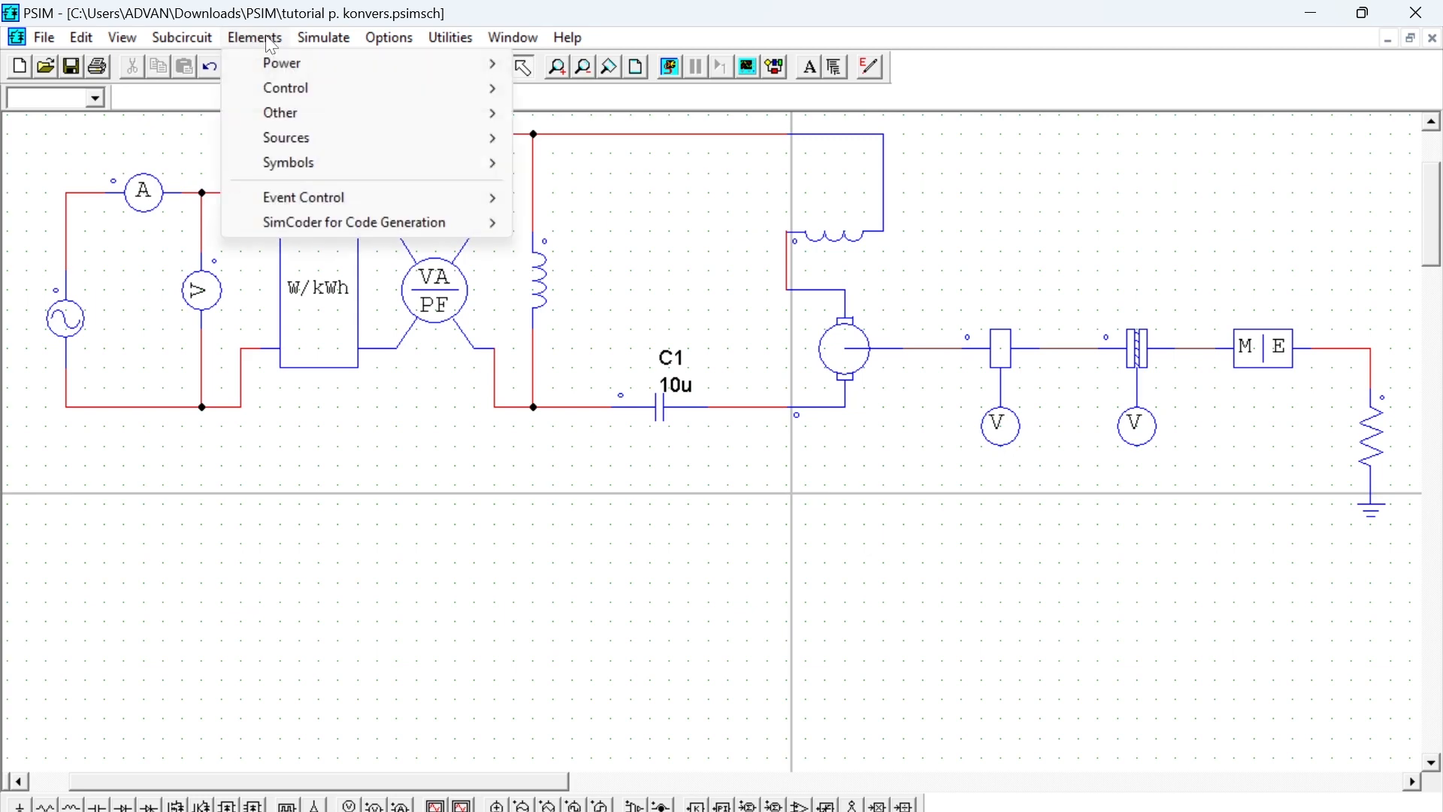
{"action": "mouse_move", "coordinate": [430, 144]}
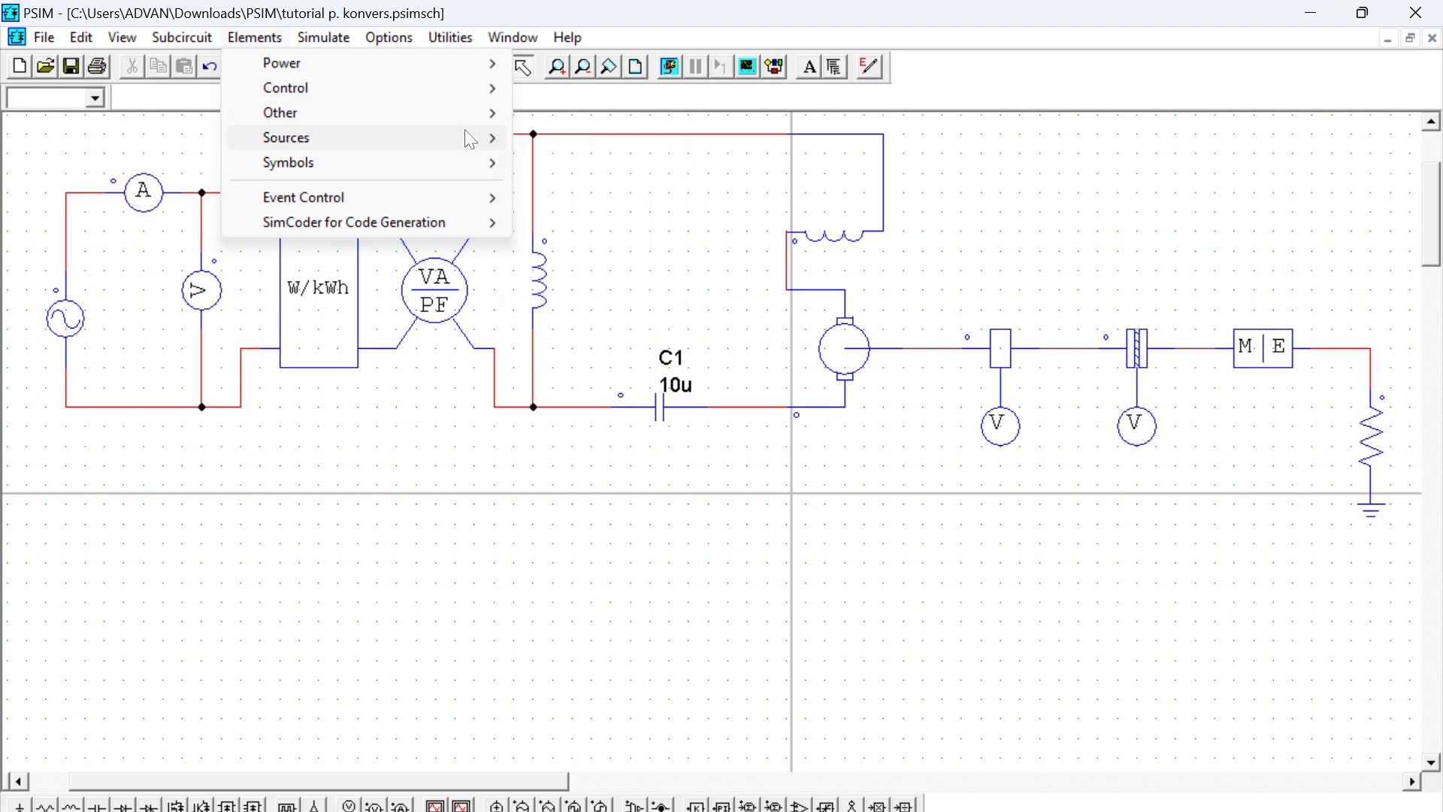
{"action": "mouse_move", "coordinate": [586, 137]}
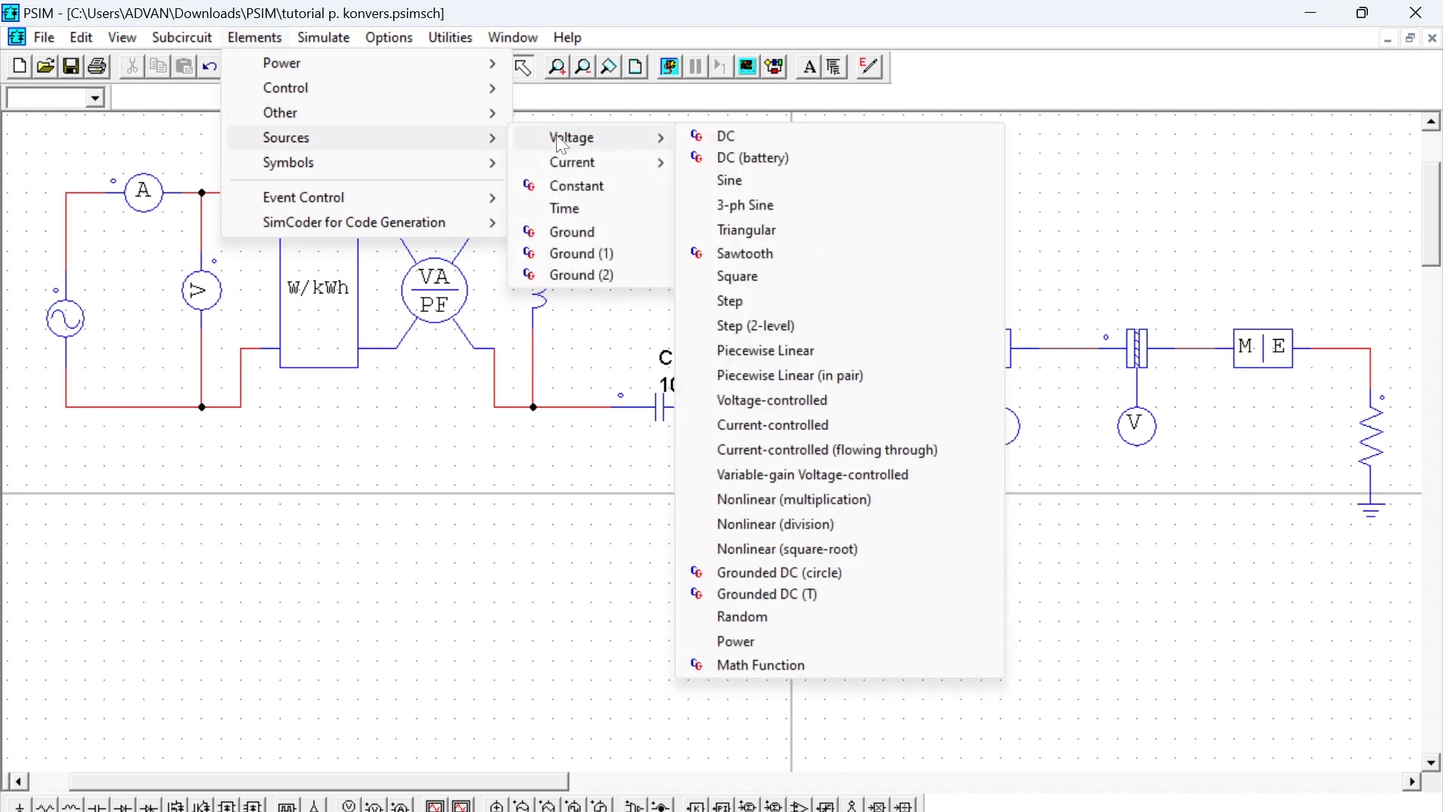
{"action": "left_click", "coordinate": [733, 185]}
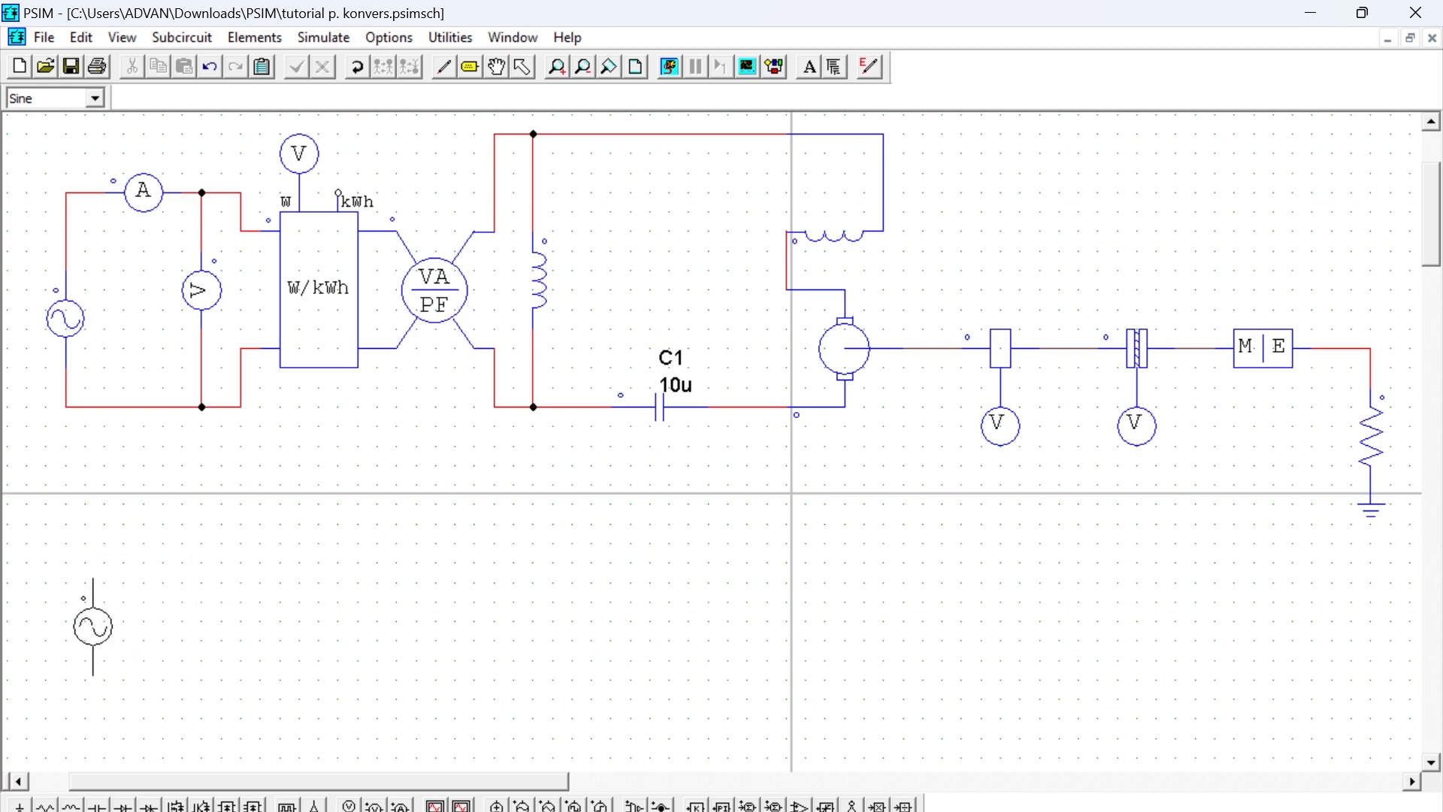
{"action": "left_click", "coordinate": [85, 630]}
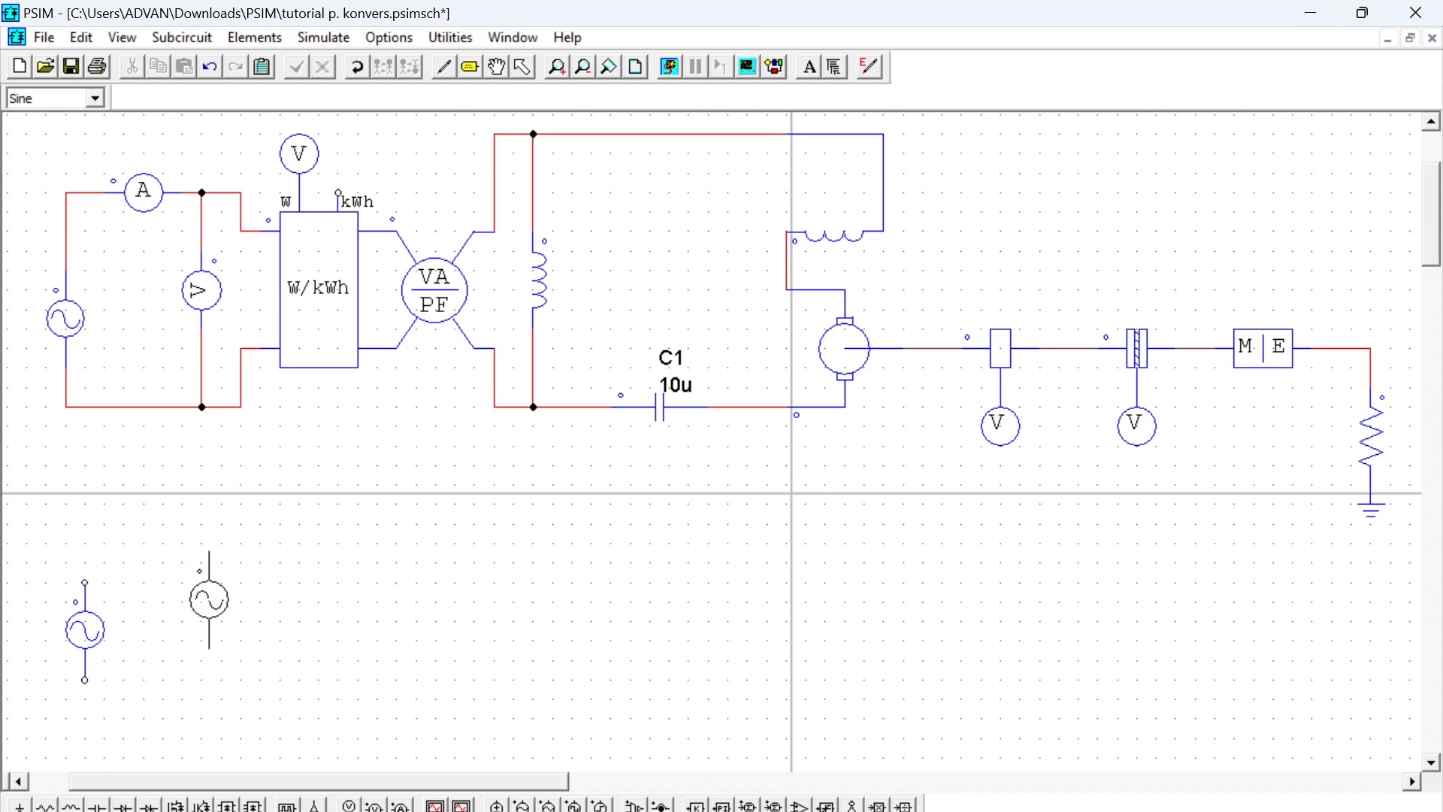
{"action": "key", "text": "Escape"}
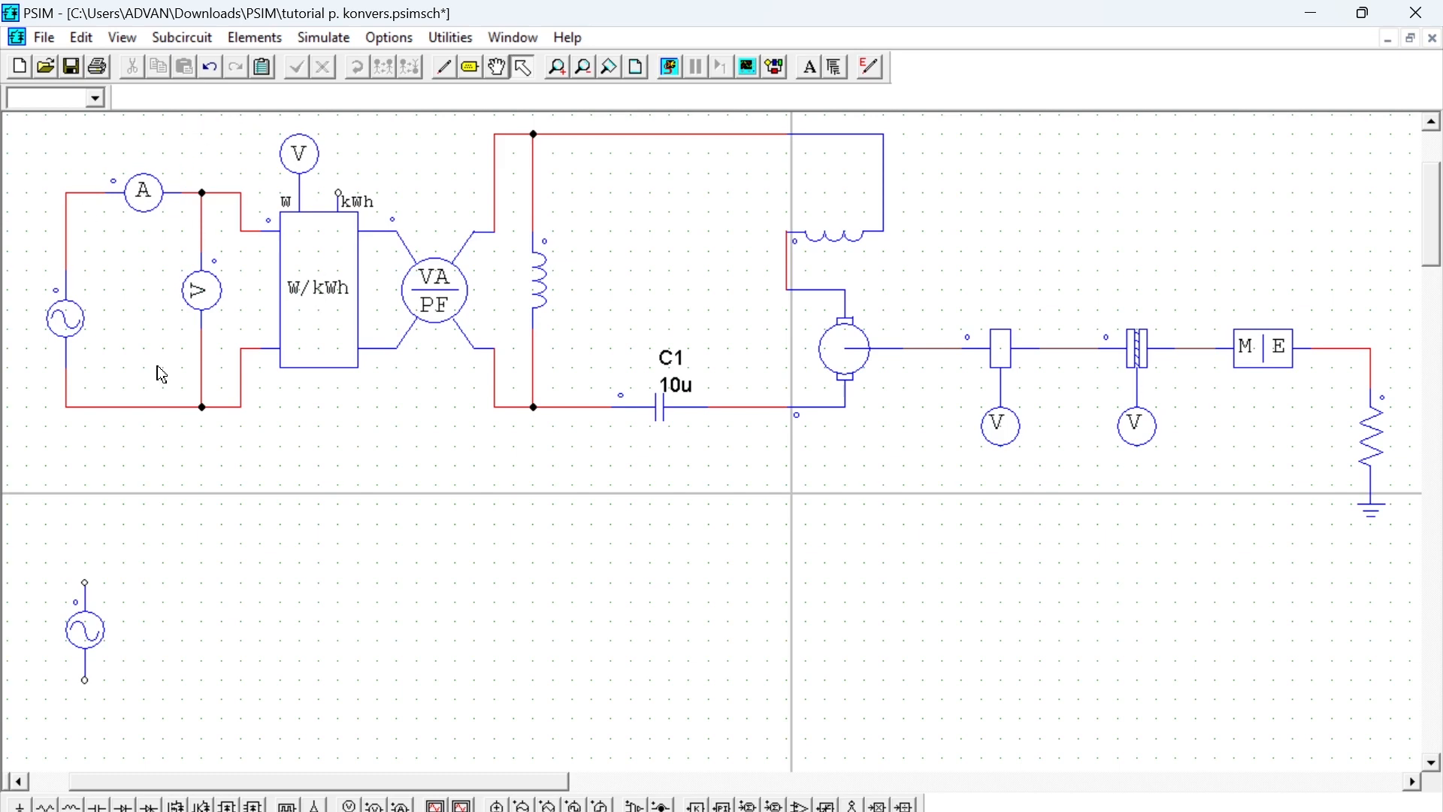
- Place one horizontal current probe just above and to the right of the new sine source
{"action": "left_click", "coordinate": [256, 36]}
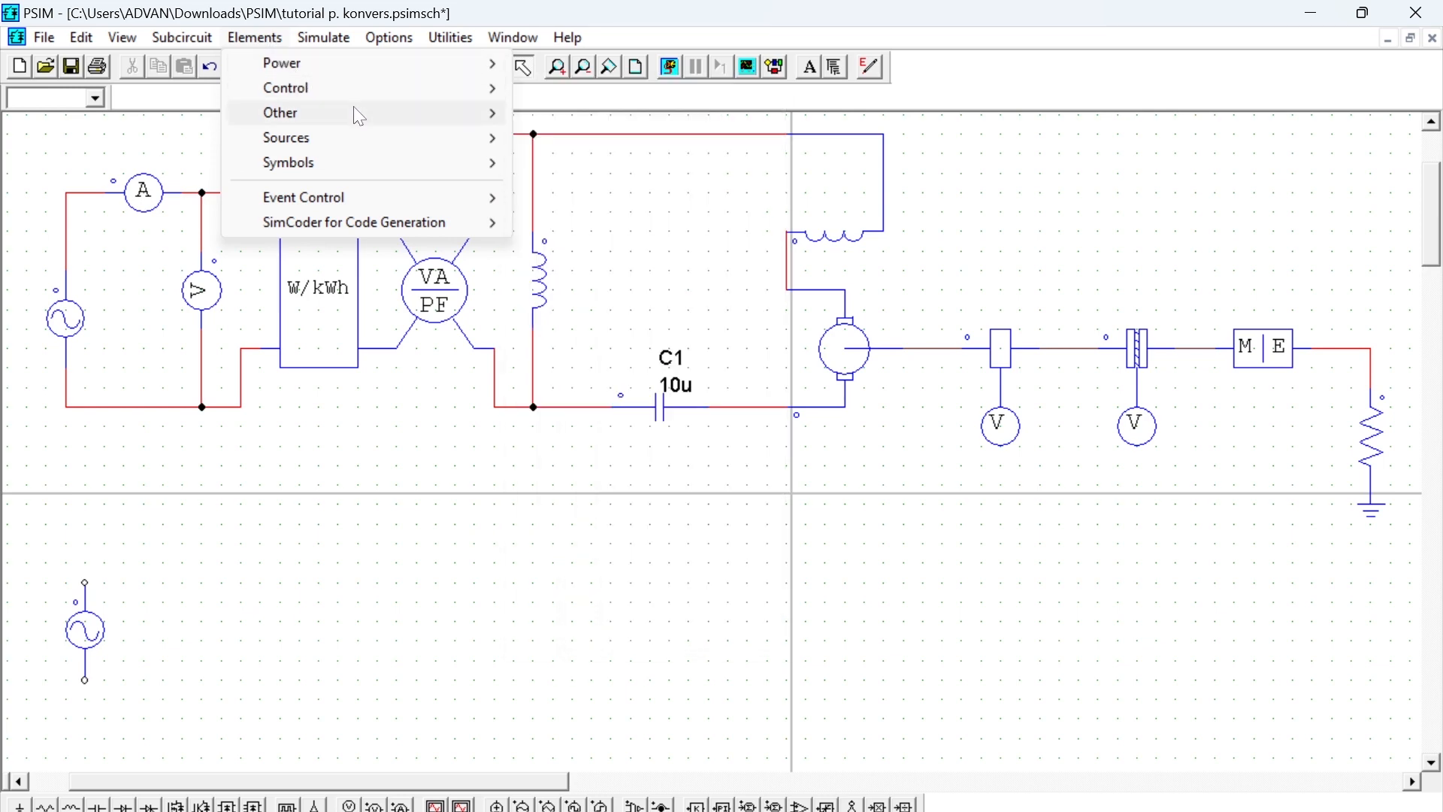
{"action": "mouse_move", "coordinate": [256, 175]}
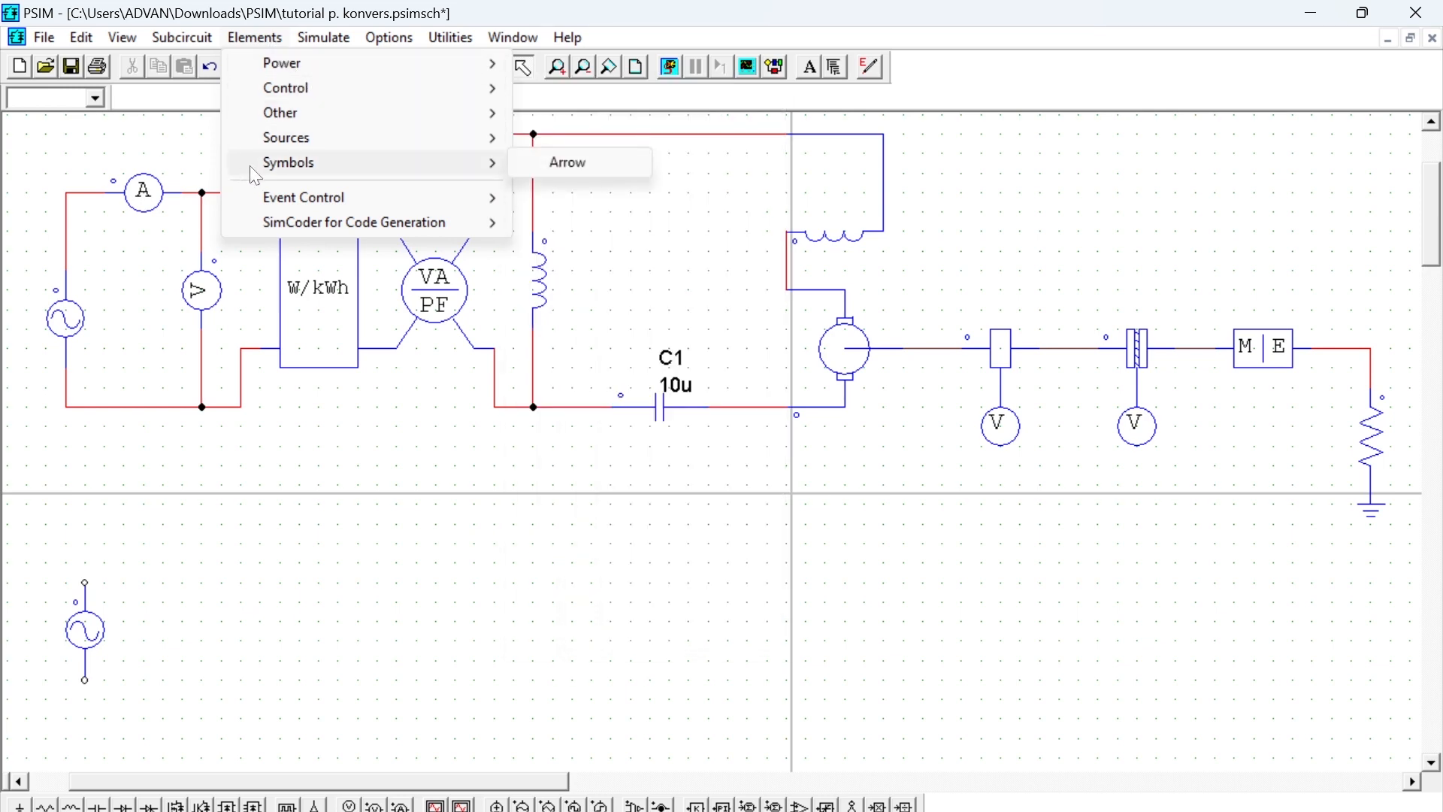
{"action": "mouse_move", "coordinate": [350, 121]}
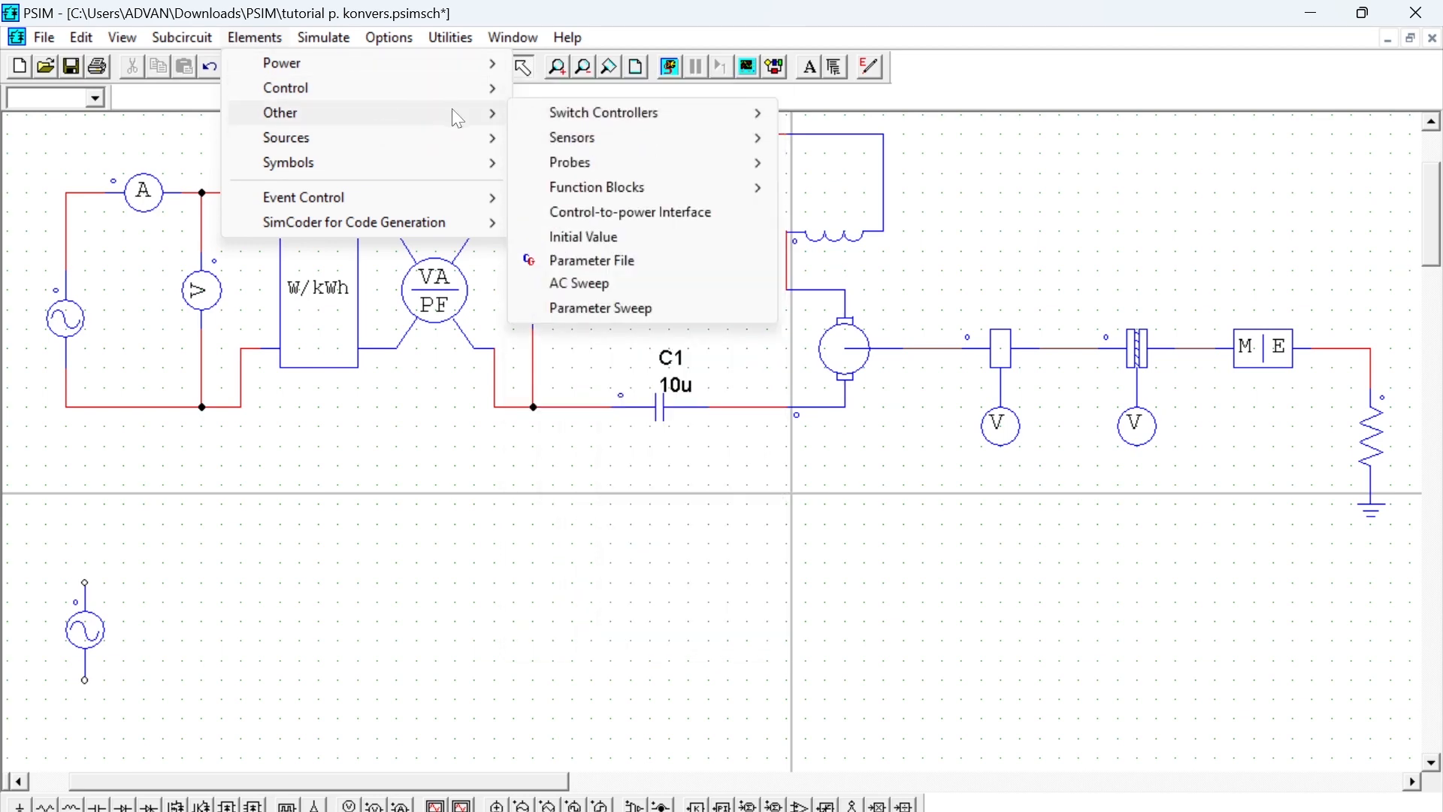
{"action": "mouse_move", "coordinate": [617, 161]}
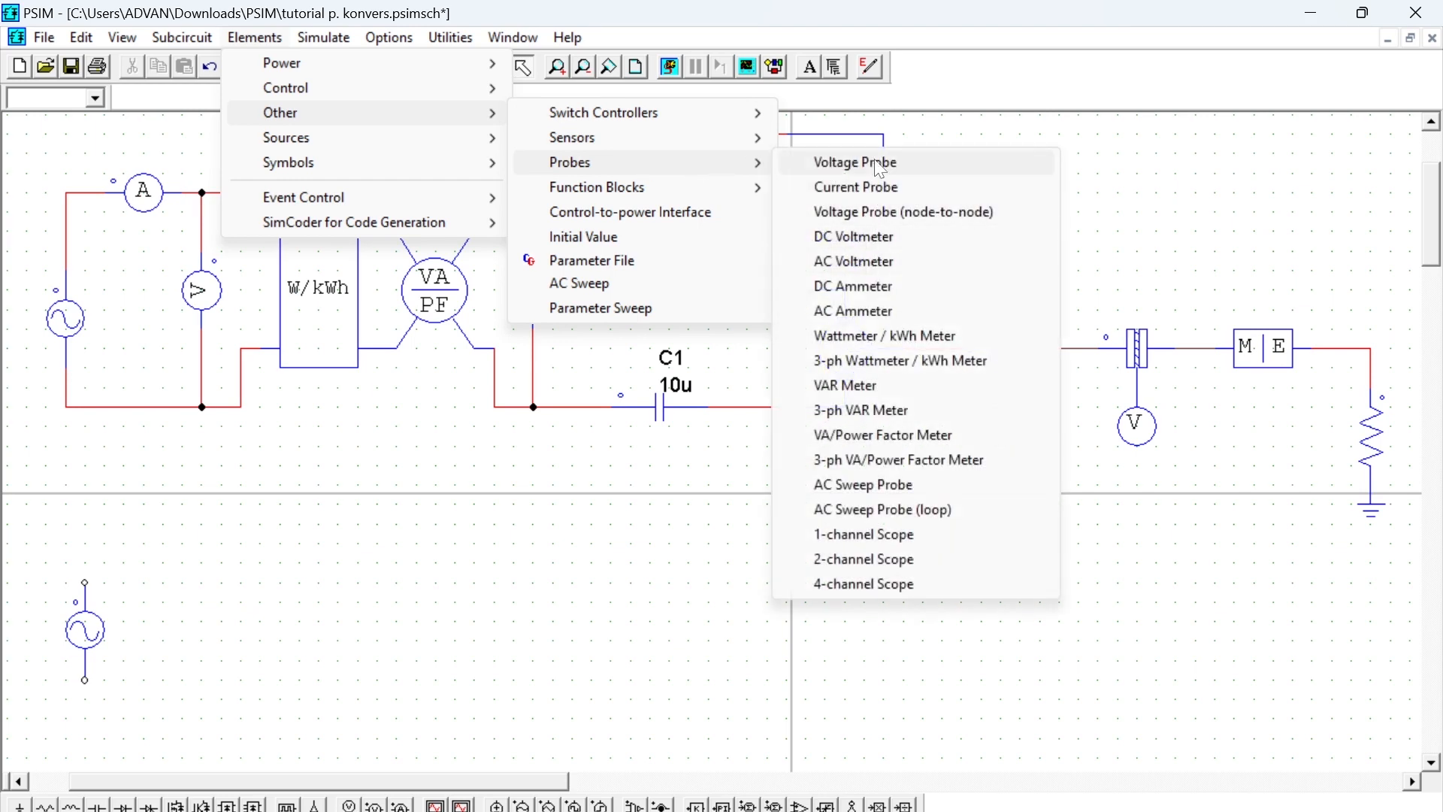
{"action": "left_click", "coordinate": [876, 186]}
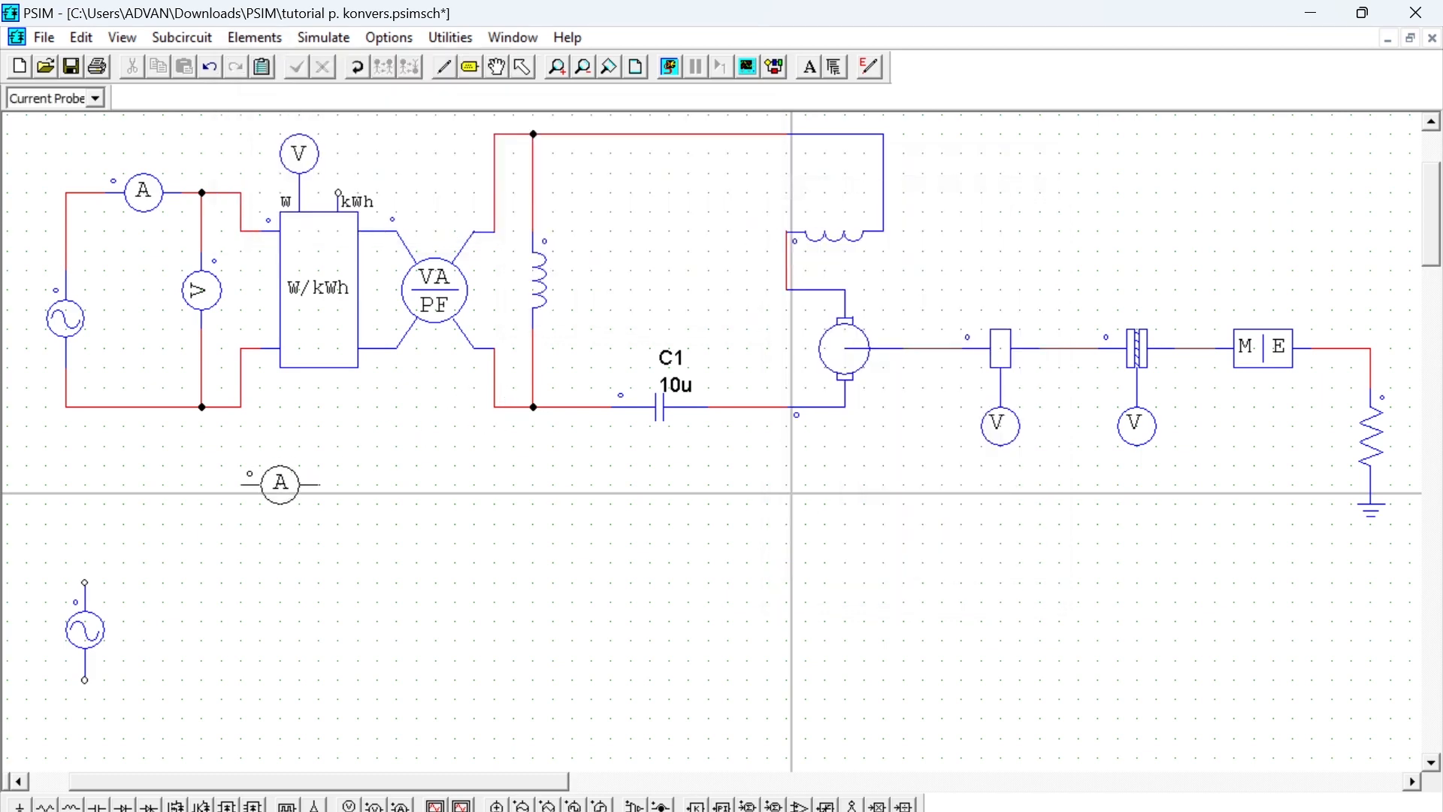
{"action": "left_click", "coordinate": [163, 543]}
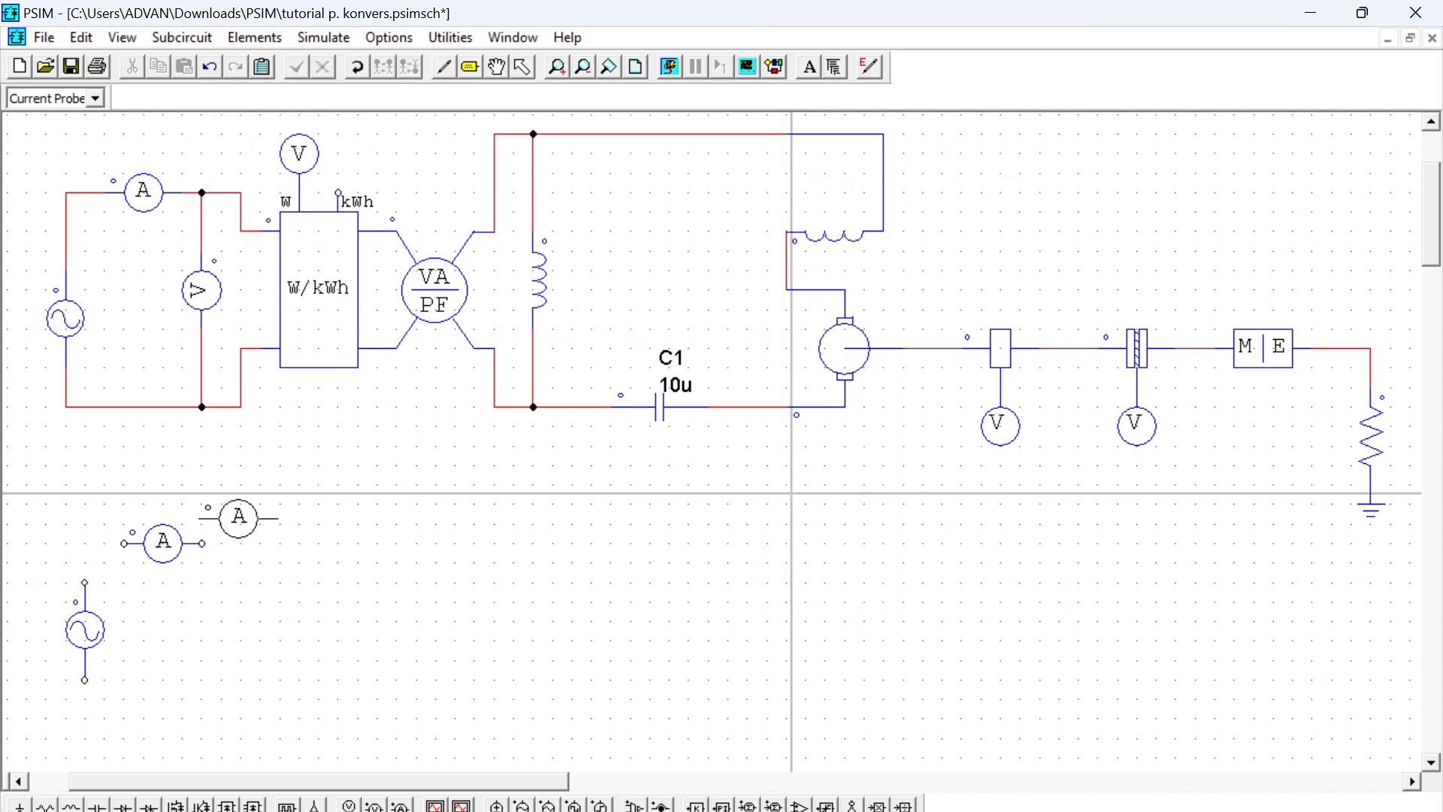
{"action": "key", "text": "Escape"}
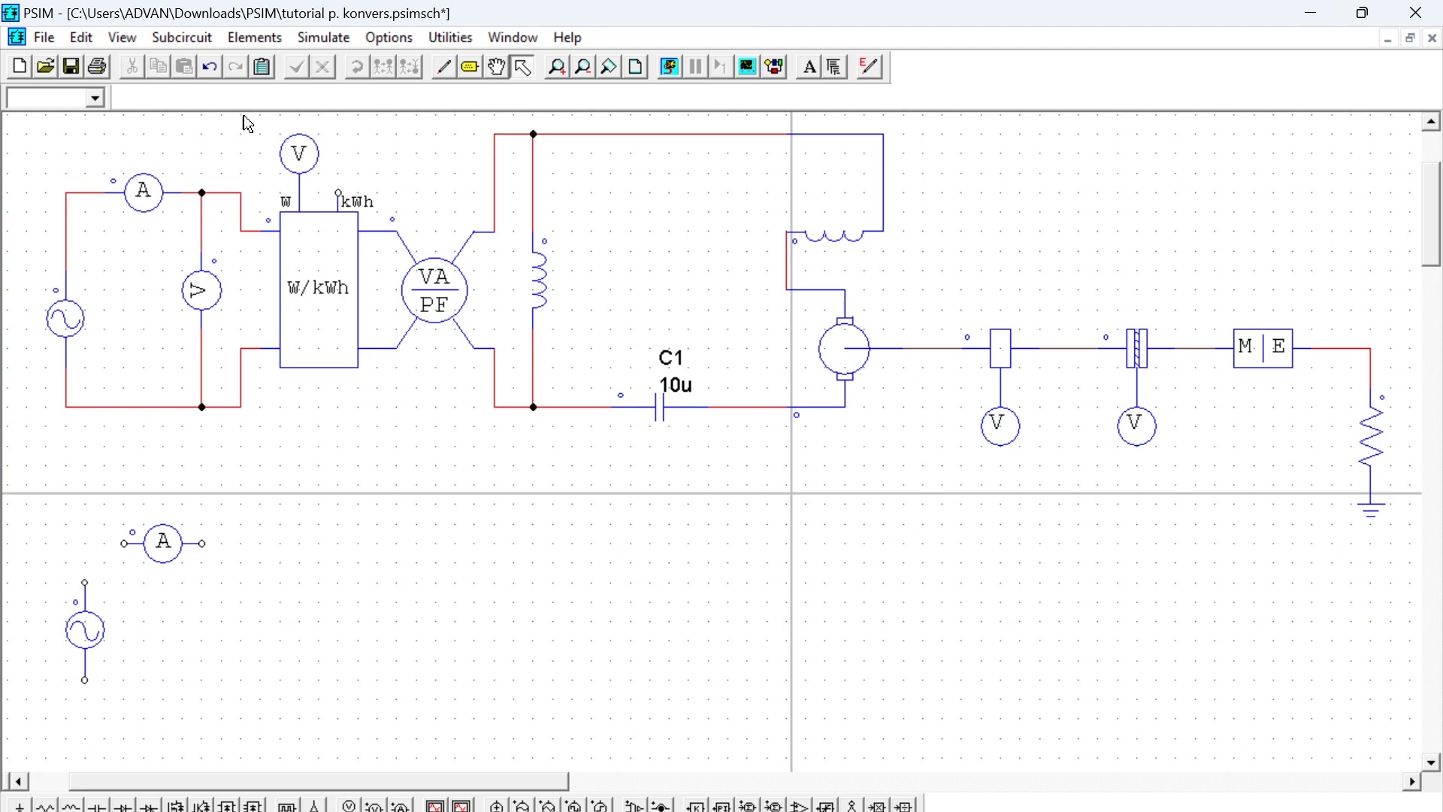
- Place one node-to-node voltage probe, rotated to vertical, to the right of the new sine source
{"action": "left_click", "coordinate": [254, 39]}
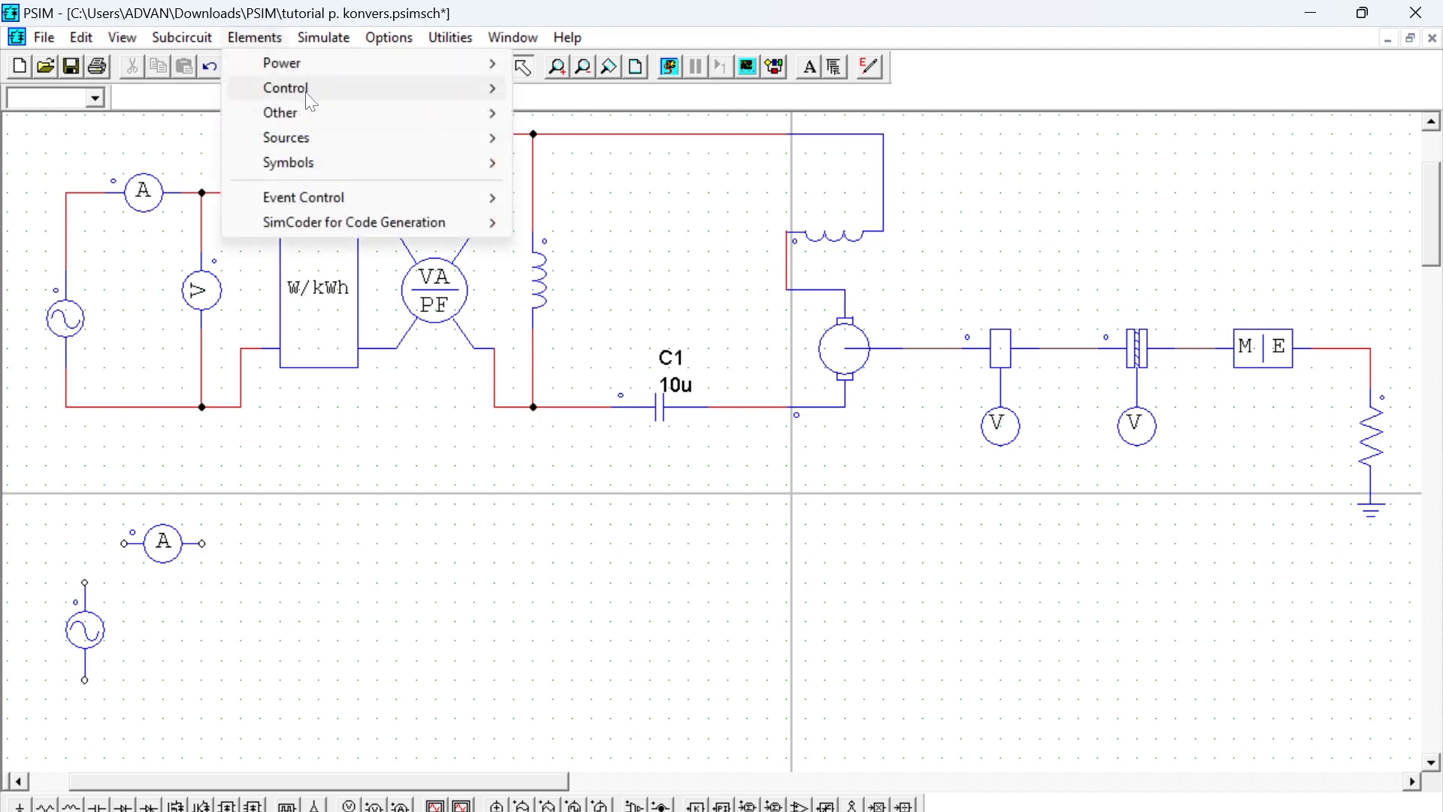
{"action": "mouse_move", "coordinate": [361, 113]}
{"action": "mouse_move", "coordinate": [602, 161]}
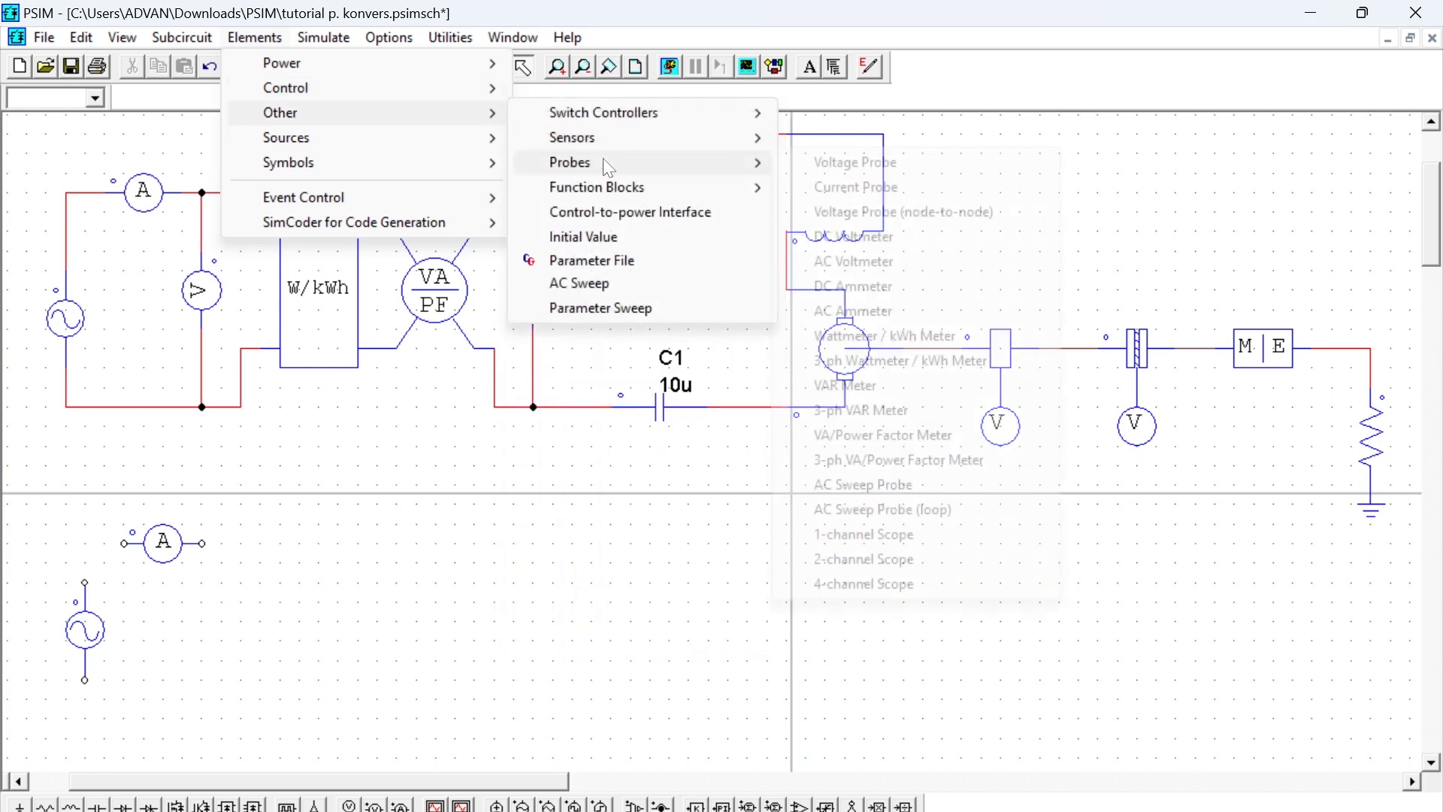
{"action": "left_click", "coordinate": [887, 213]}
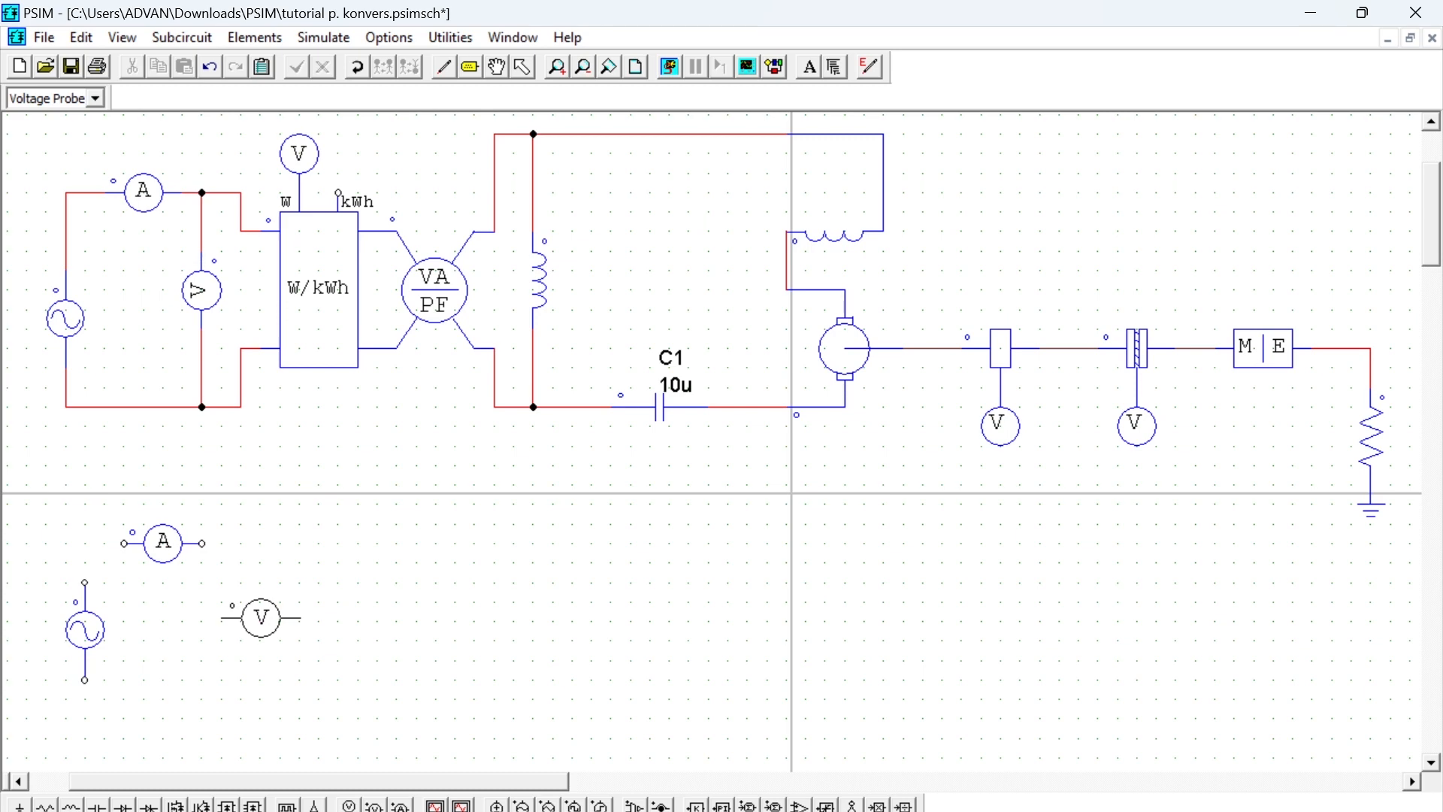
{"action": "right_click", "coordinate": [260, 617]}
{"action": "left_click", "coordinate": [225, 635]}
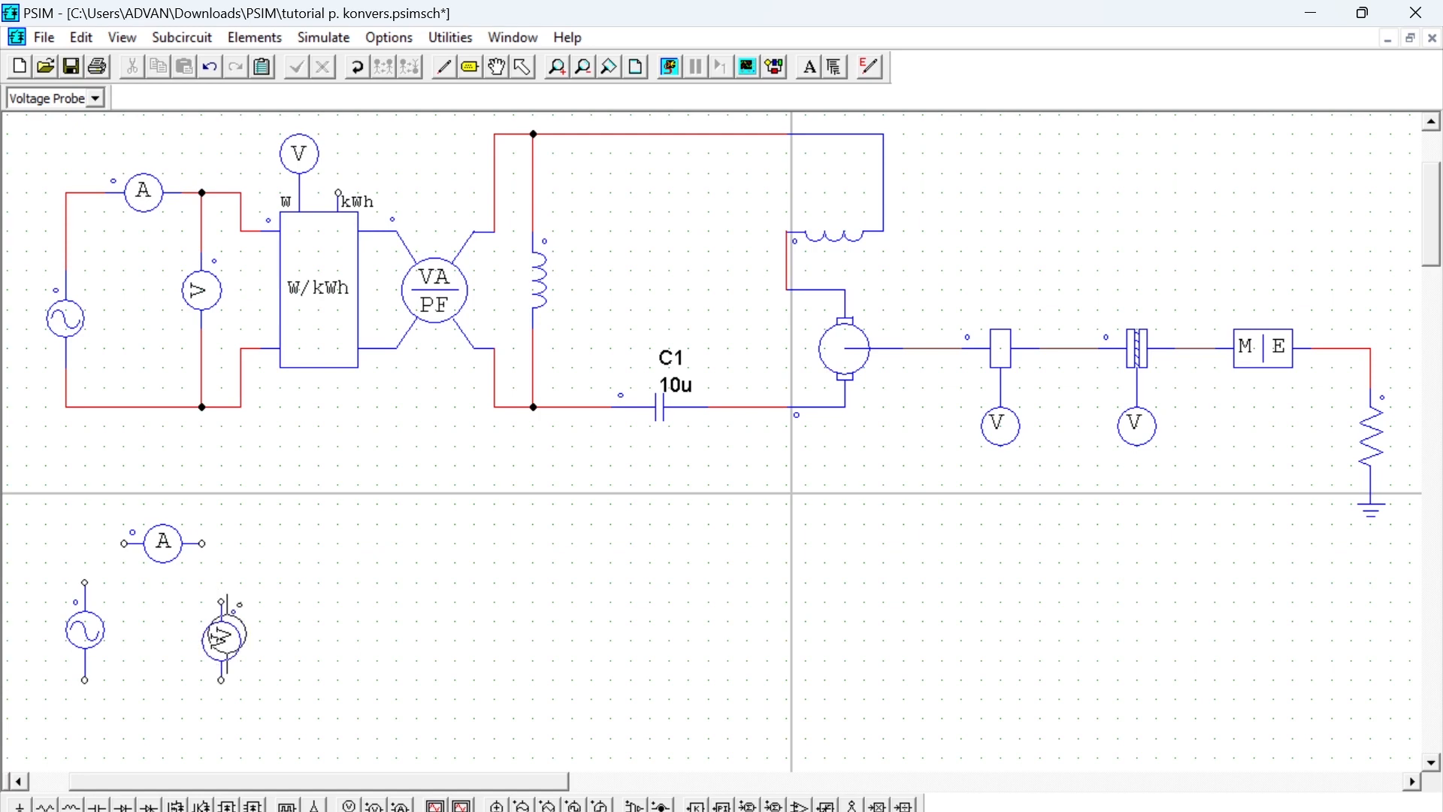
{"action": "key", "text": "Escape"}
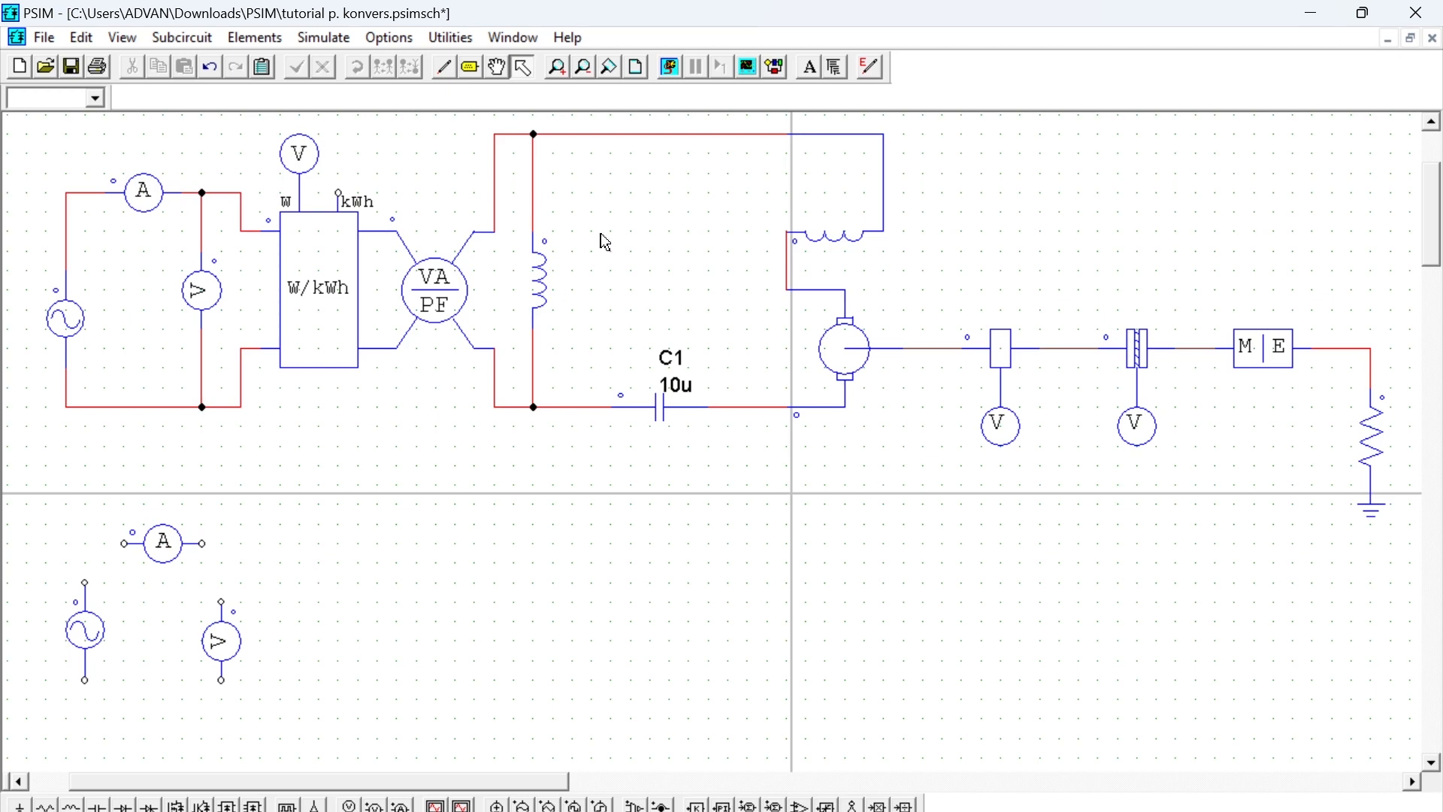
- Wire the new sine source, current probe and voltage probe into a closed loop
{"action": "left_click", "coordinate": [445, 67]}
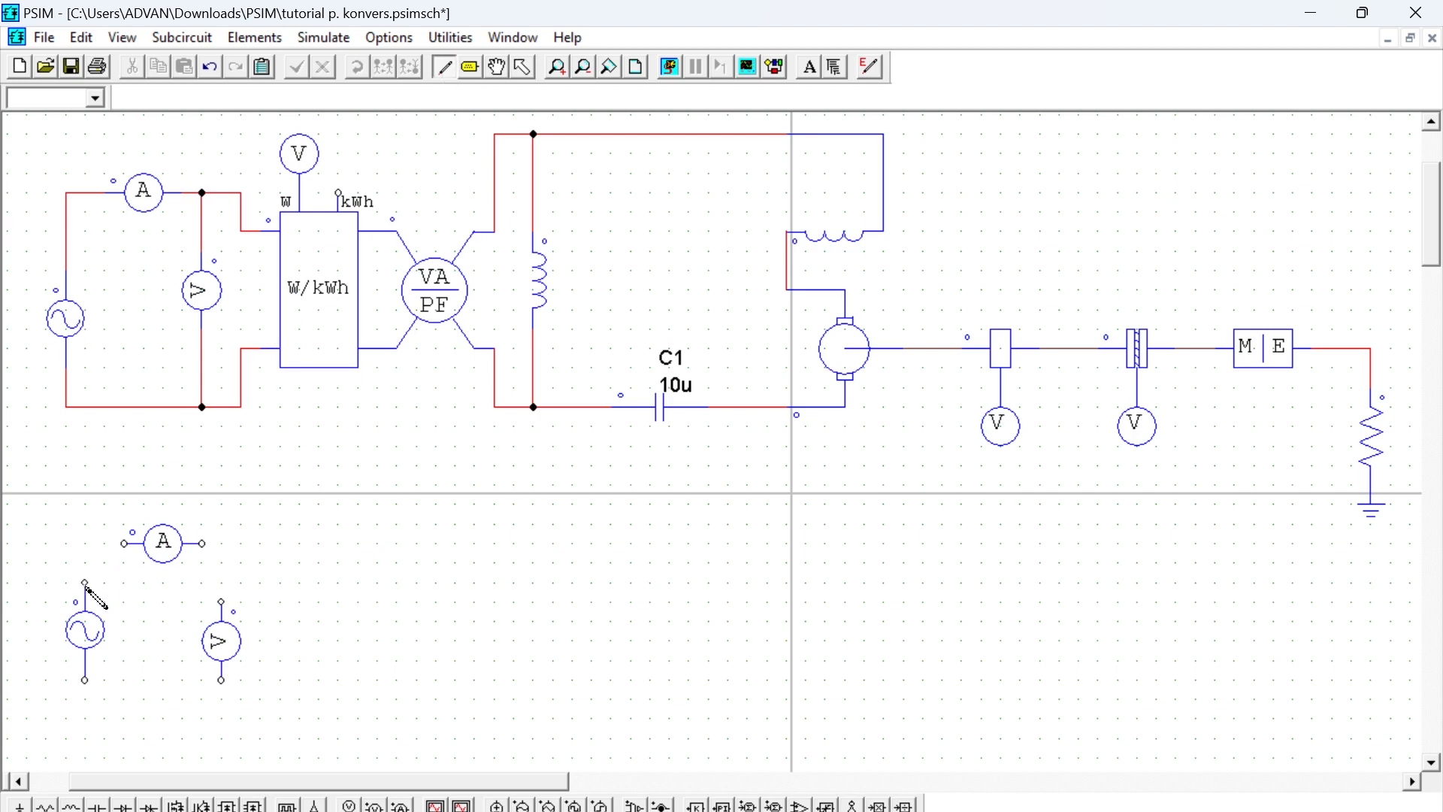
{"action": "mouse_move", "coordinate": [85, 582]}
{"action": "left_mouse_down"}
{"action": "mouse_move", "coordinate": [81, 563]}
{"action": "mouse_move", "coordinate": [118, 548]}
{"action": "left_mouse_up"}
{"action": "mouse_move", "coordinate": [203, 542]}
{"action": "left_mouse_down"}
{"action": "mouse_move", "coordinate": [222, 560]}
{"action": "mouse_move", "coordinate": [221, 600]}
{"action": "left_mouse_up"}
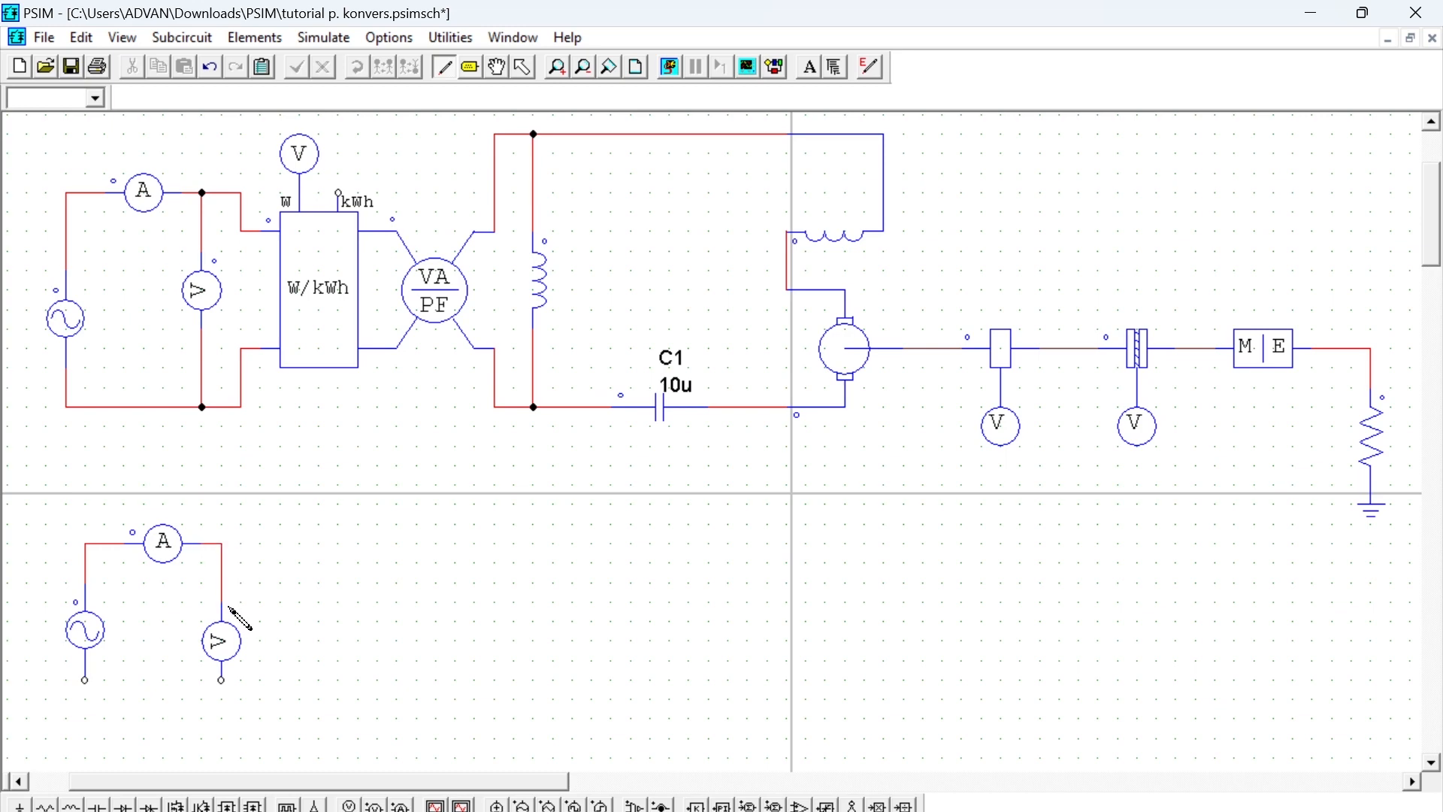
{"action": "left_click_drag", "start_coordinate": [221, 684], "coordinate": [86, 681]}
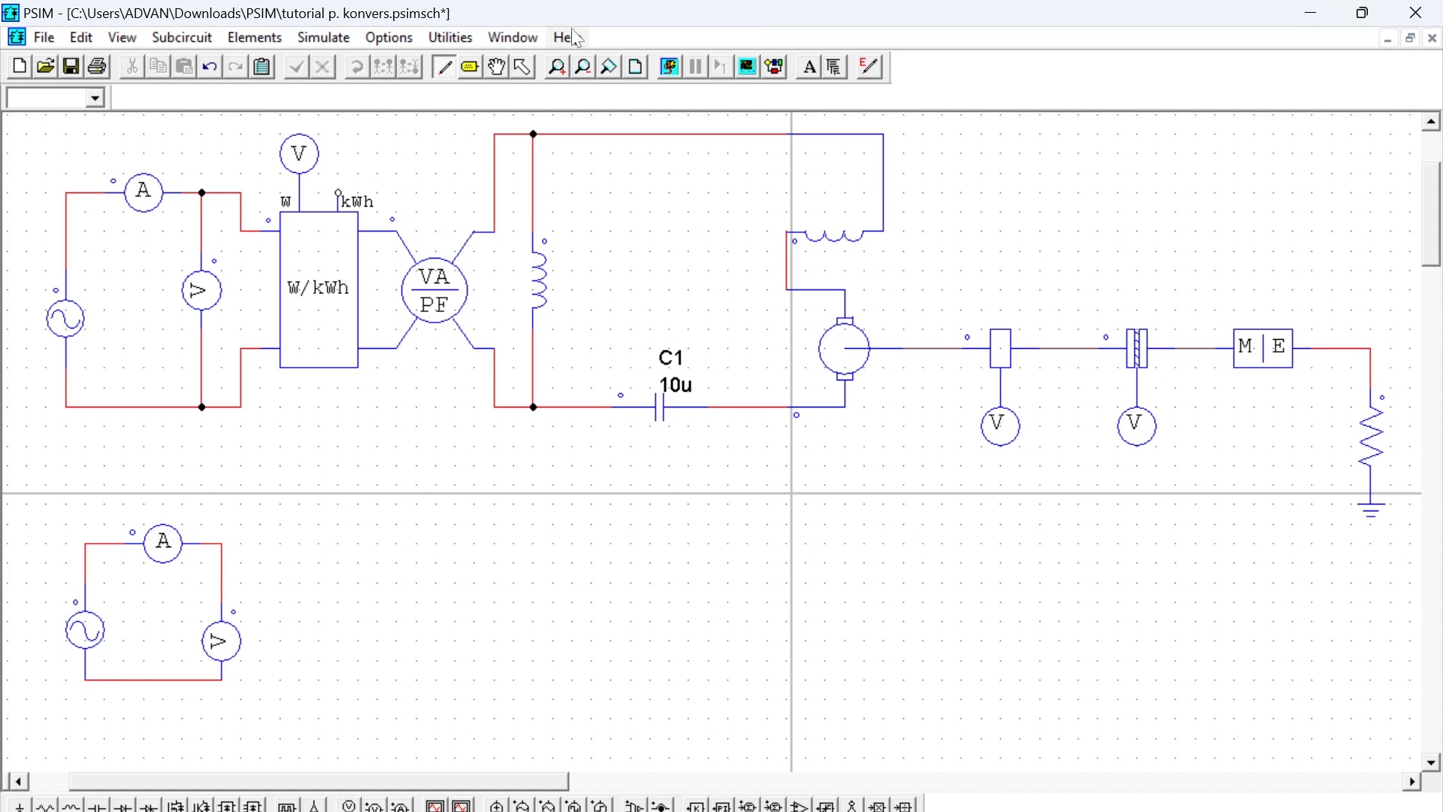
- Delete the vertical and horizontal wire segments between the new current probe and voltage probe
{"action": "left_click", "coordinate": [524, 69]}
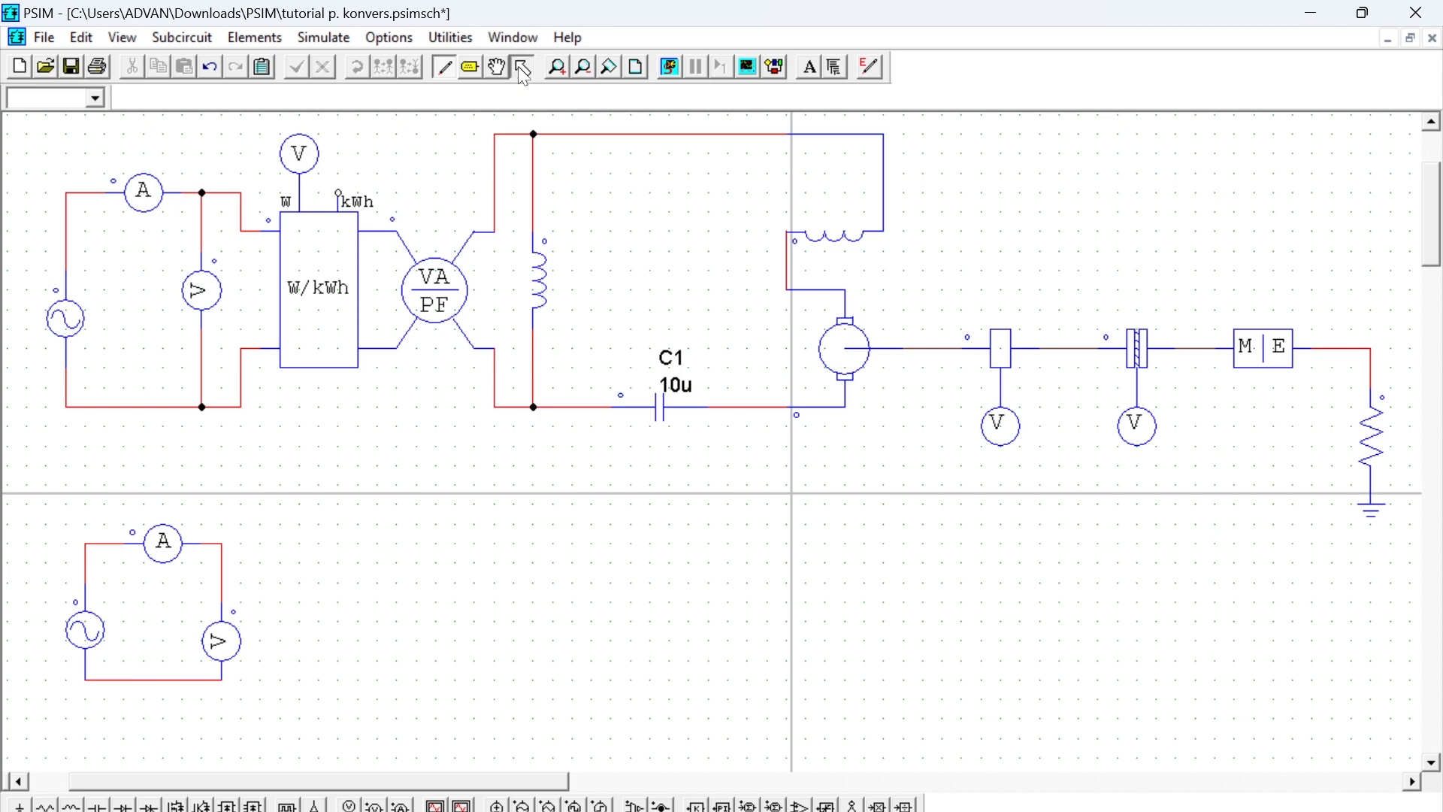
{"action": "left_click", "coordinate": [221, 569]}
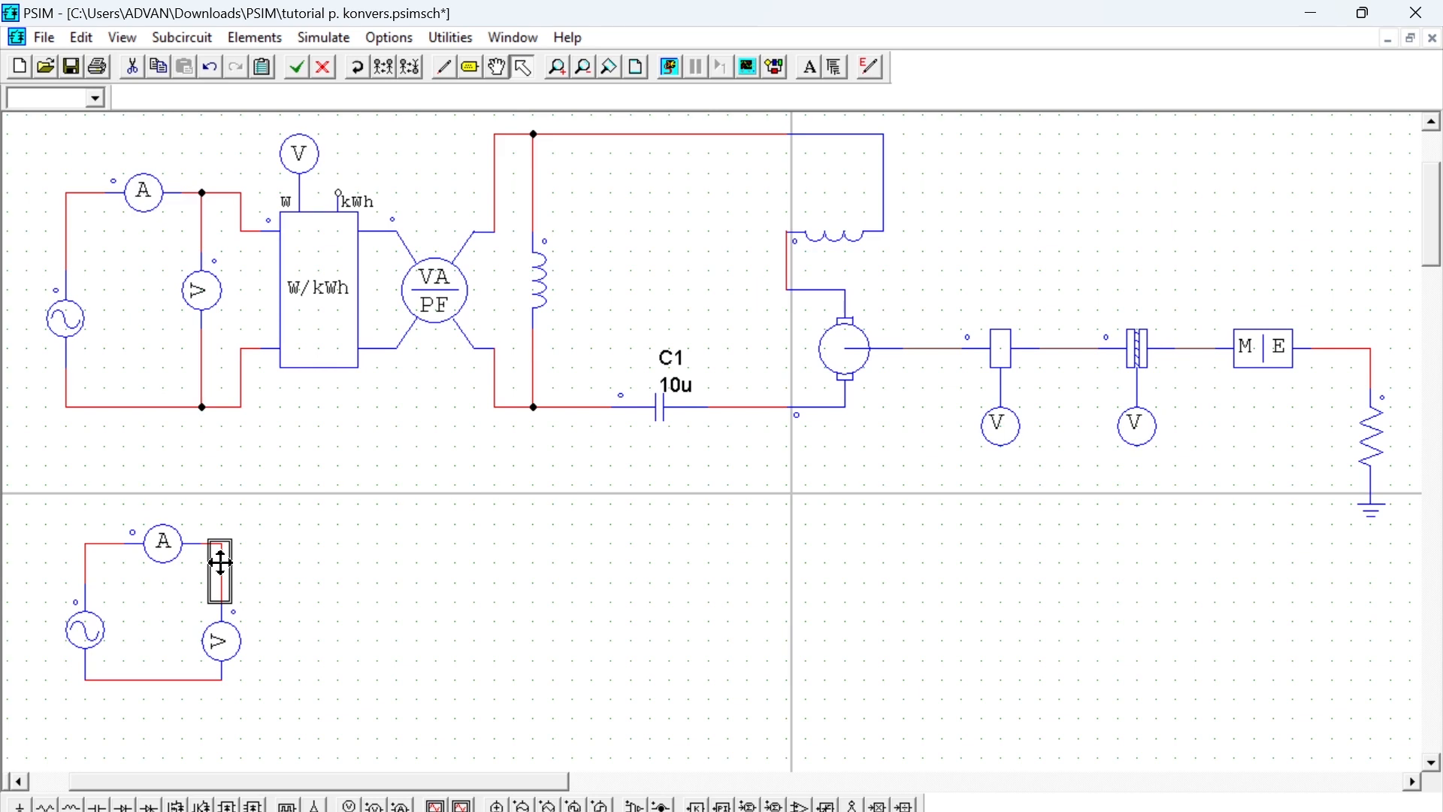
{"action": "key", "text": "Delete"}
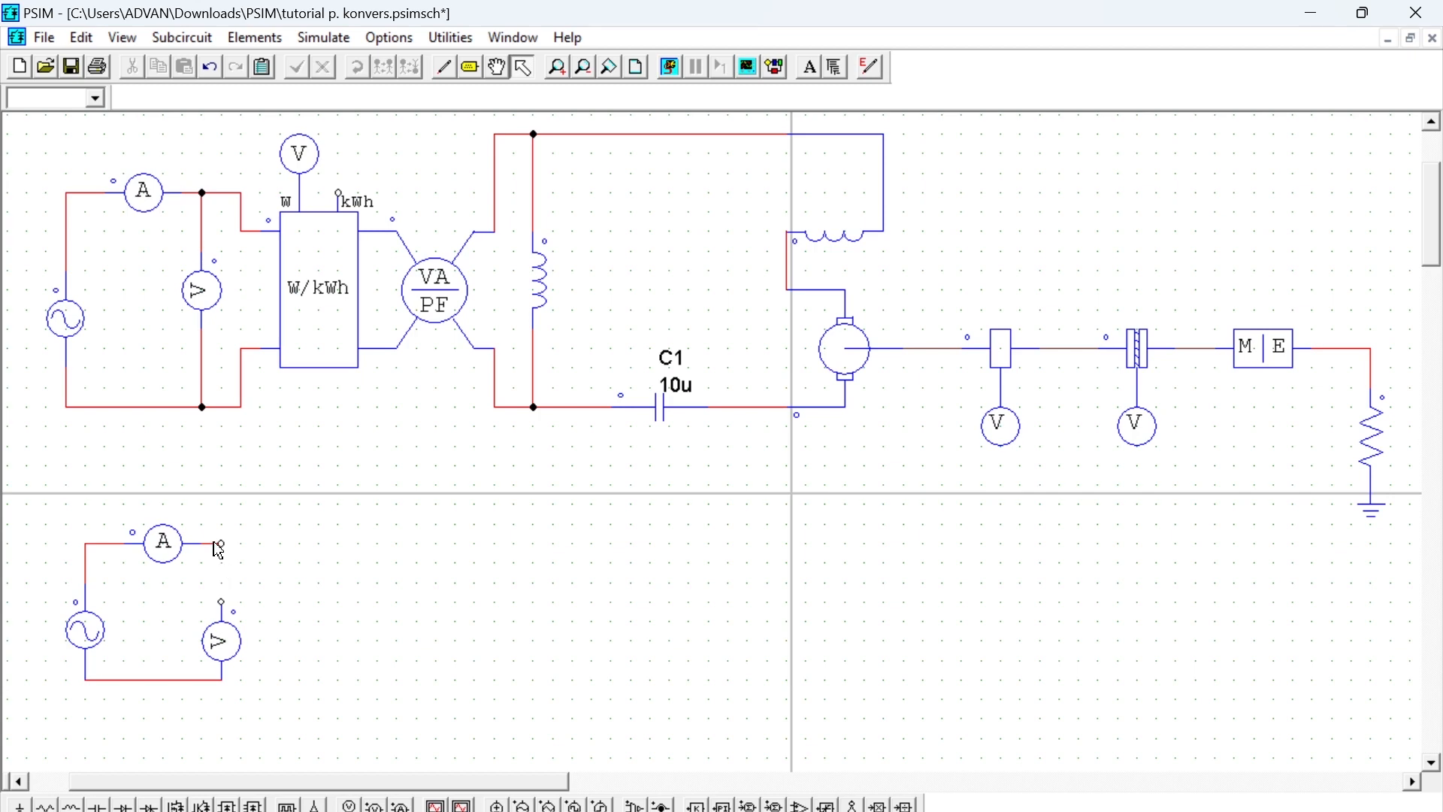
{"action": "left_click", "coordinate": [212, 543]}
{"action": "key", "text": "Delete"}
- Rewire the new current probe's free end to the voltage probe's upper terminal
{"action": "left_click", "coordinate": [444, 67]}
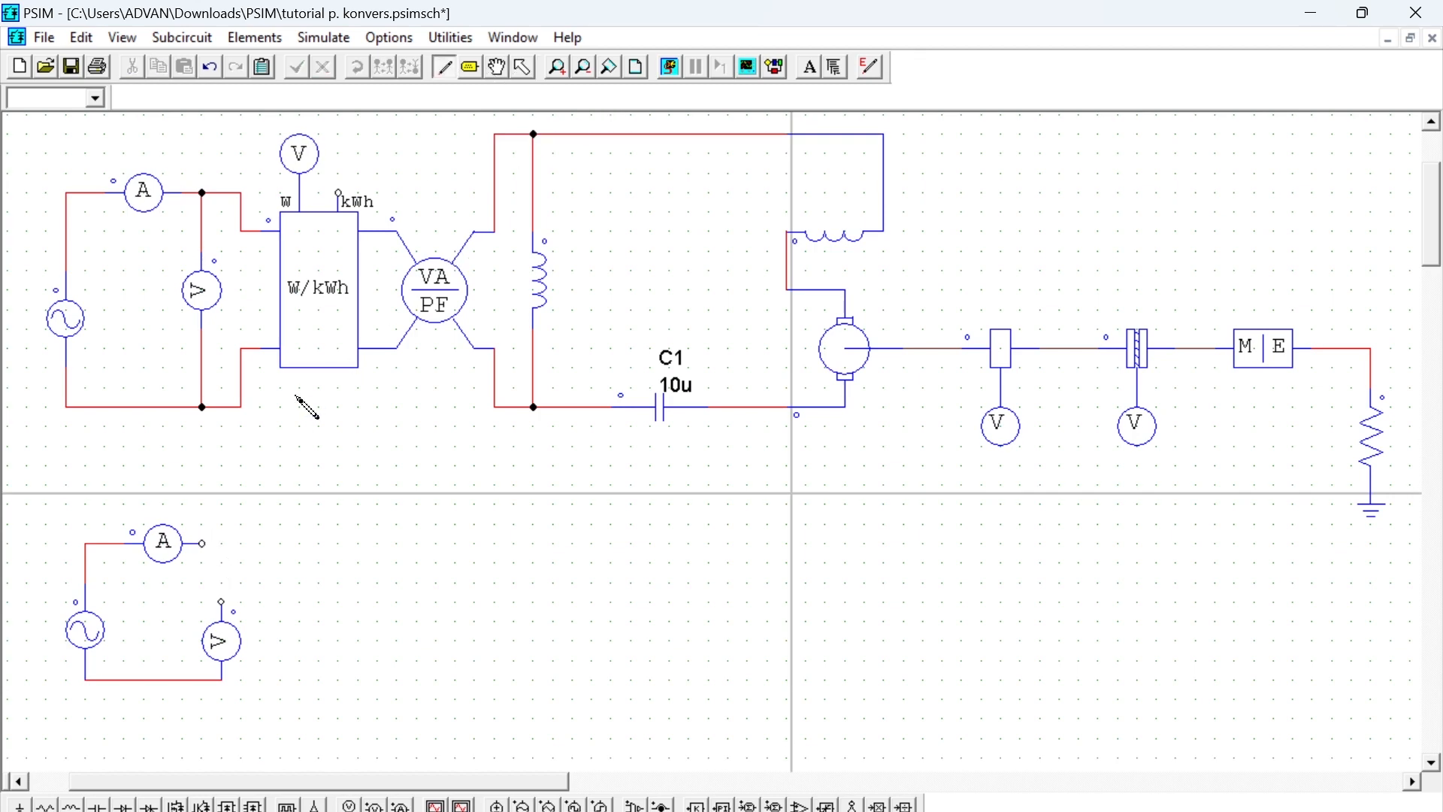
{"action": "left_click_drag", "start_coordinate": [201, 543], "coordinate": [228, 606]}
{"action": "left_click", "coordinate": [529, 70]}
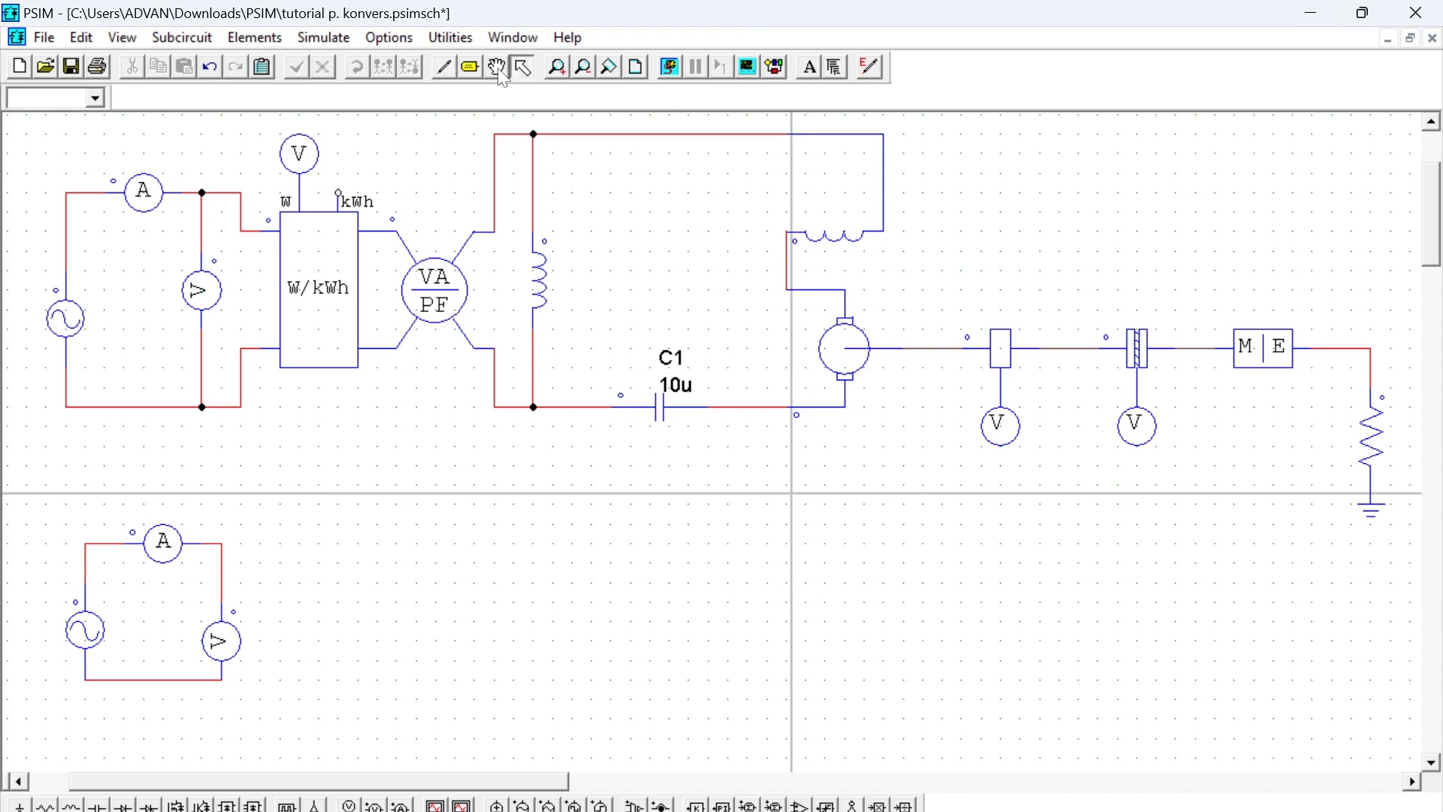
- Set the new sine source's peak amplitude to 230 and display its peak amplitude and frequency on the schematic
{"action": "left_click", "coordinate": [498, 68]}
{"action": "left_click_drag", "start_coordinate": [293, 548], "coordinate": [693, 609]}
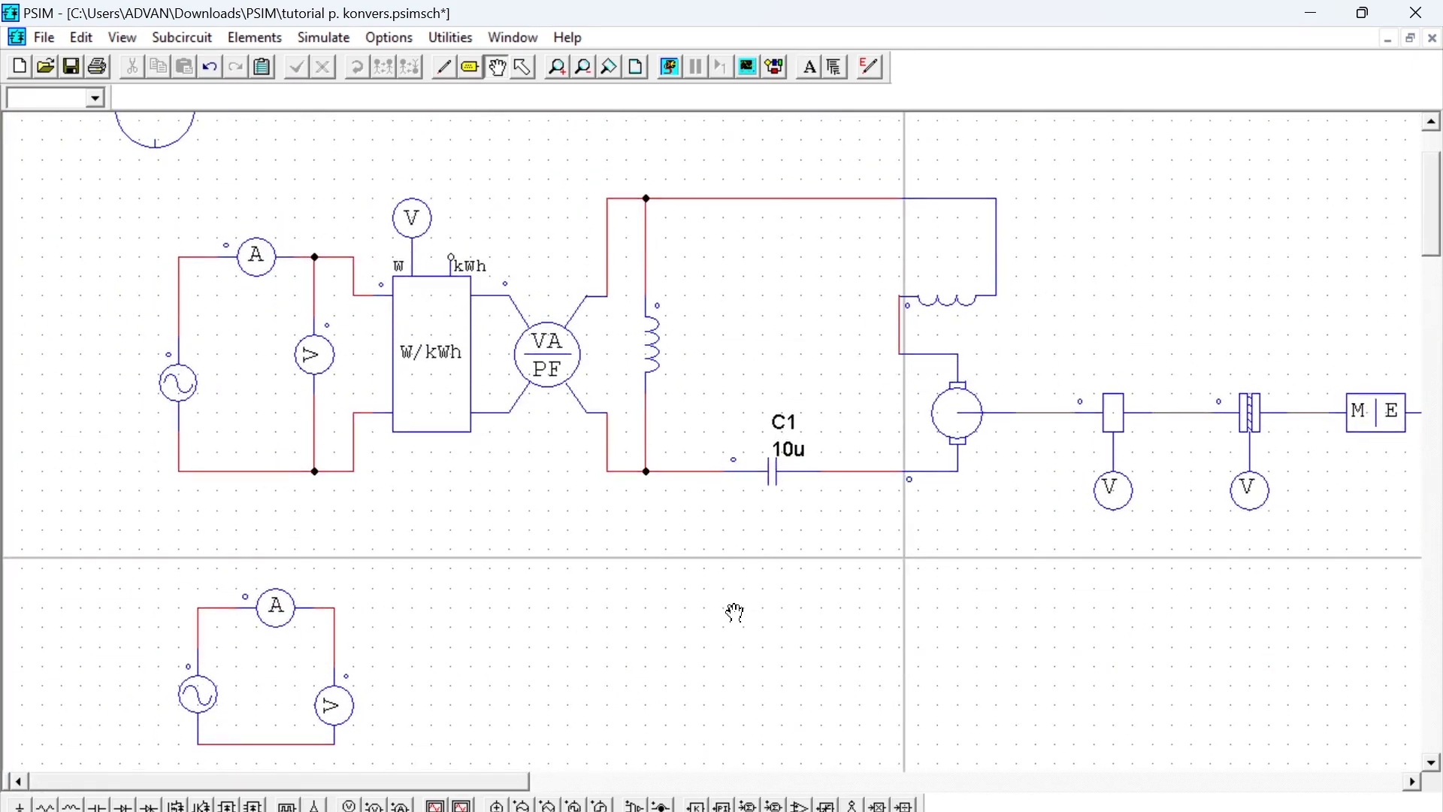
{"action": "left_click_drag", "start_coordinate": [280, 506], "coordinate": [332, 465]}
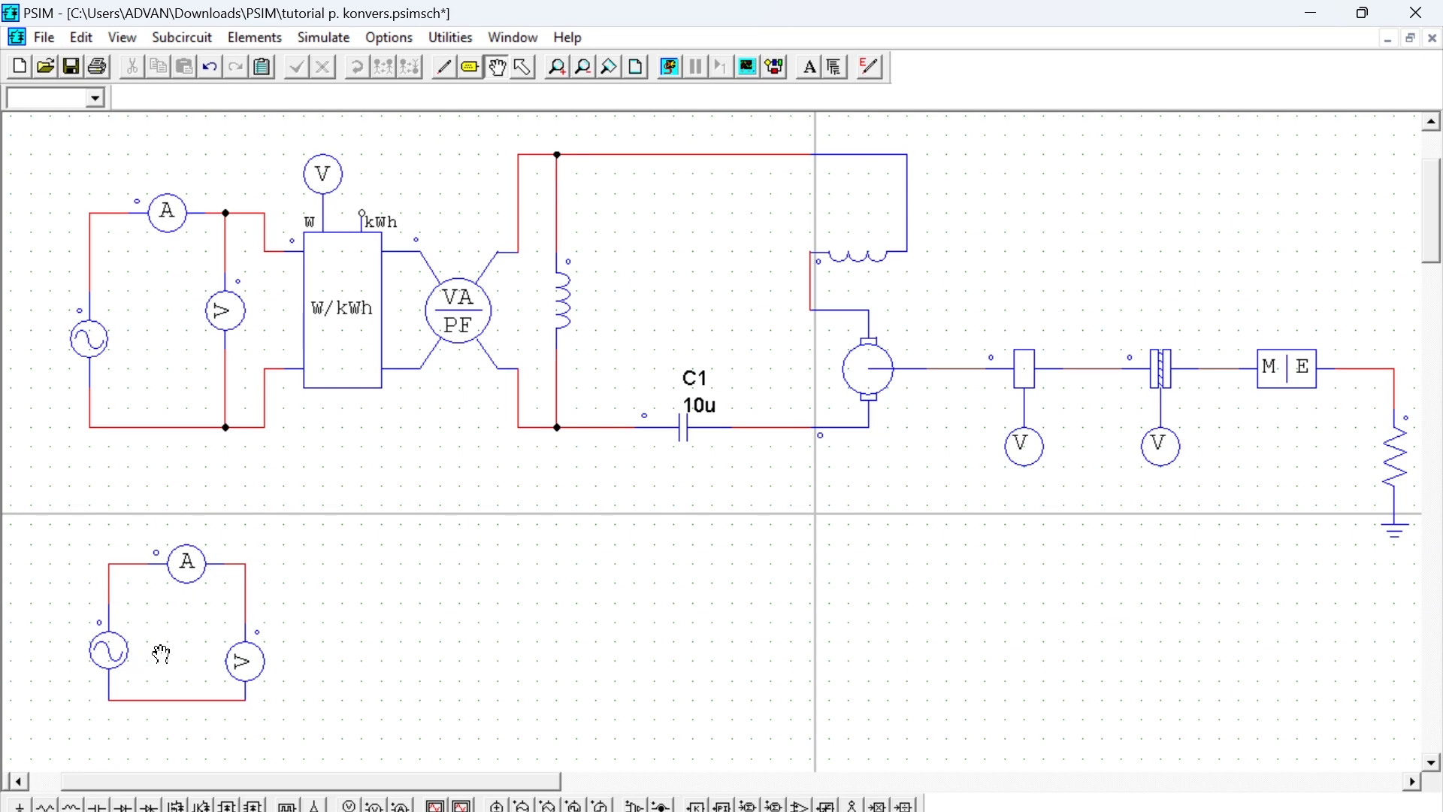
{"action": "left_click", "coordinate": [524, 67]}
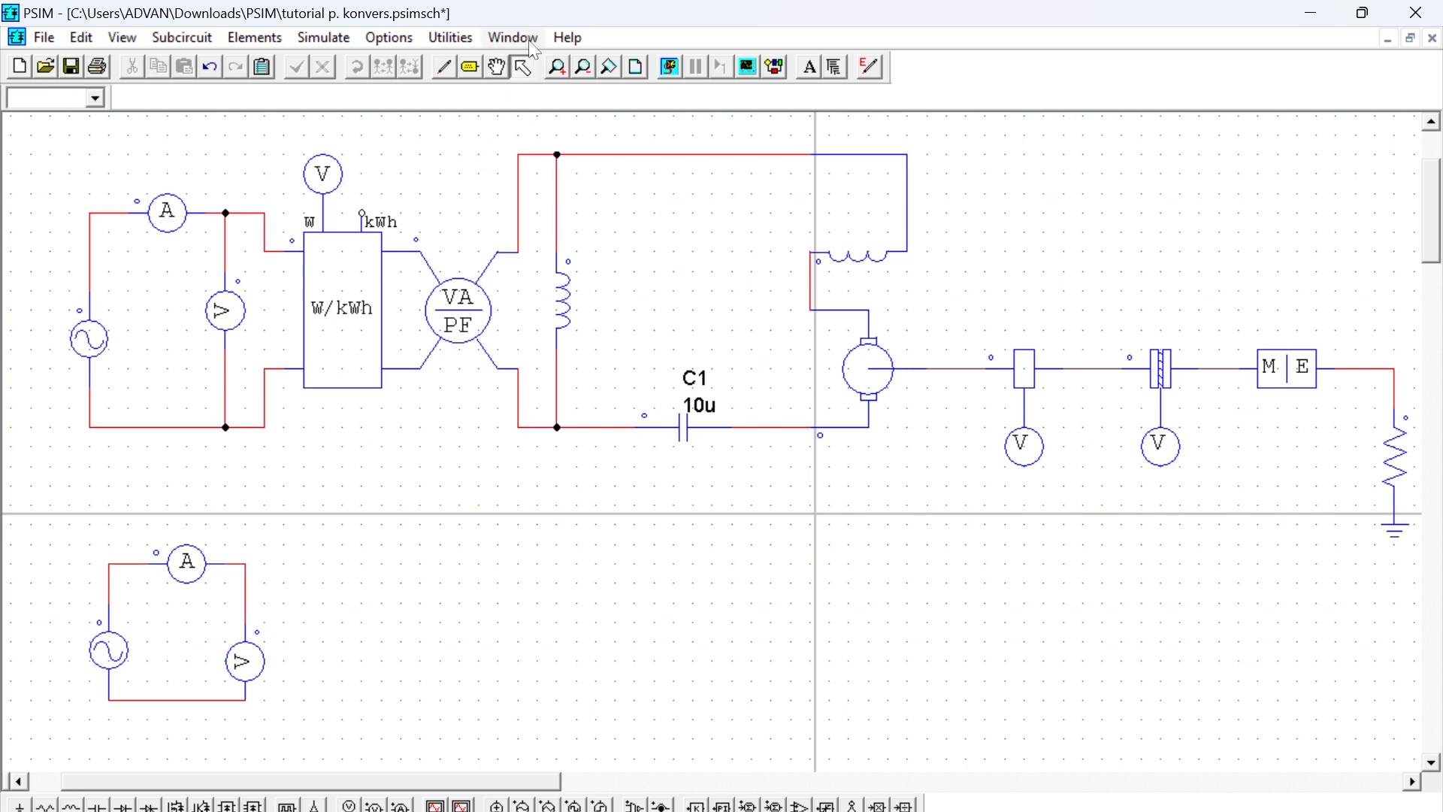
{"action": "double_click", "coordinate": [109, 659]}
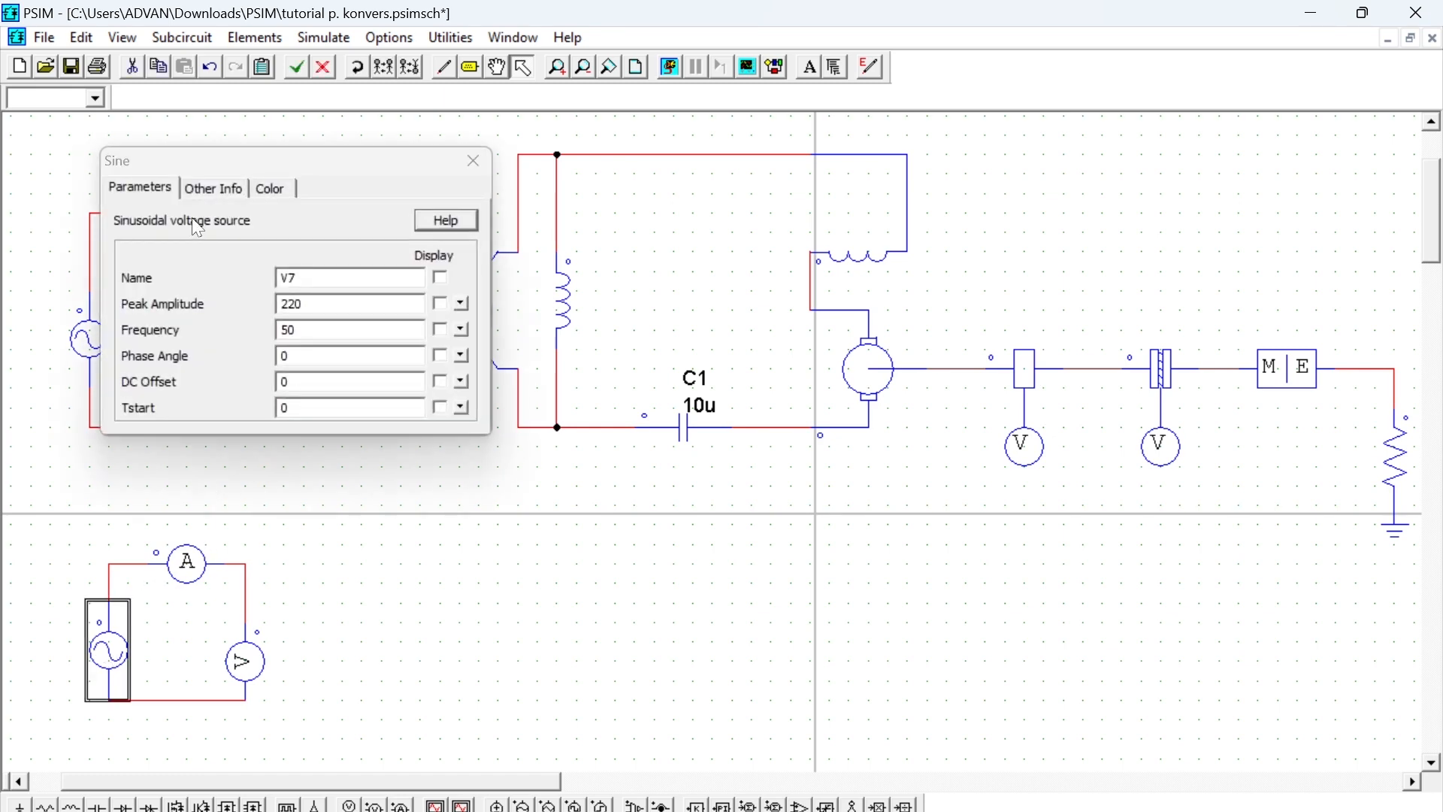
{"action": "left_click", "coordinate": [304, 304]}
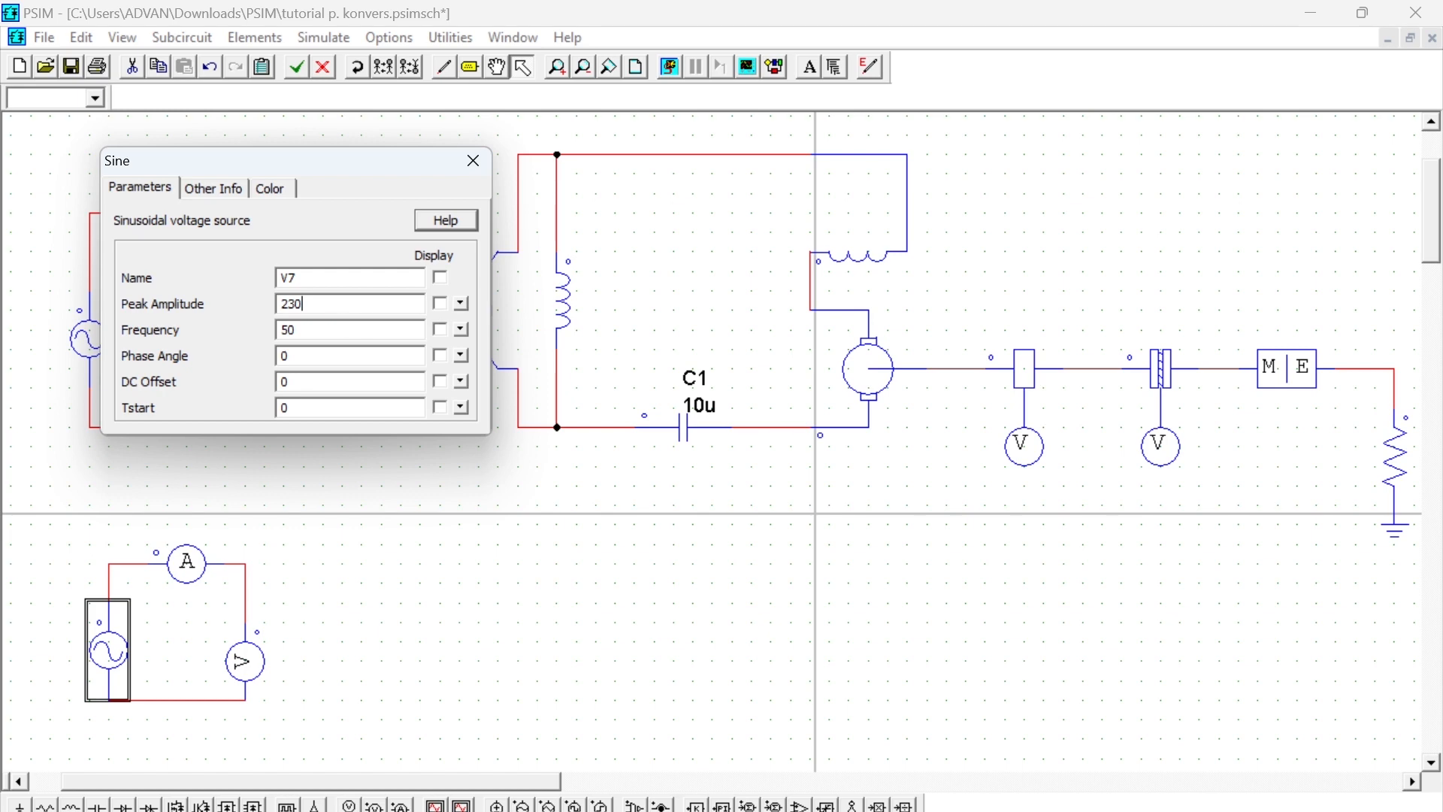
{"action": "left_click", "coordinate": [442, 304]}
{"action": "left_click", "coordinate": [442, 330]}
{"action": "left_click", "coordinate": [478, 172]}
{"action": "left_click", "coordinate": [184, 651]}
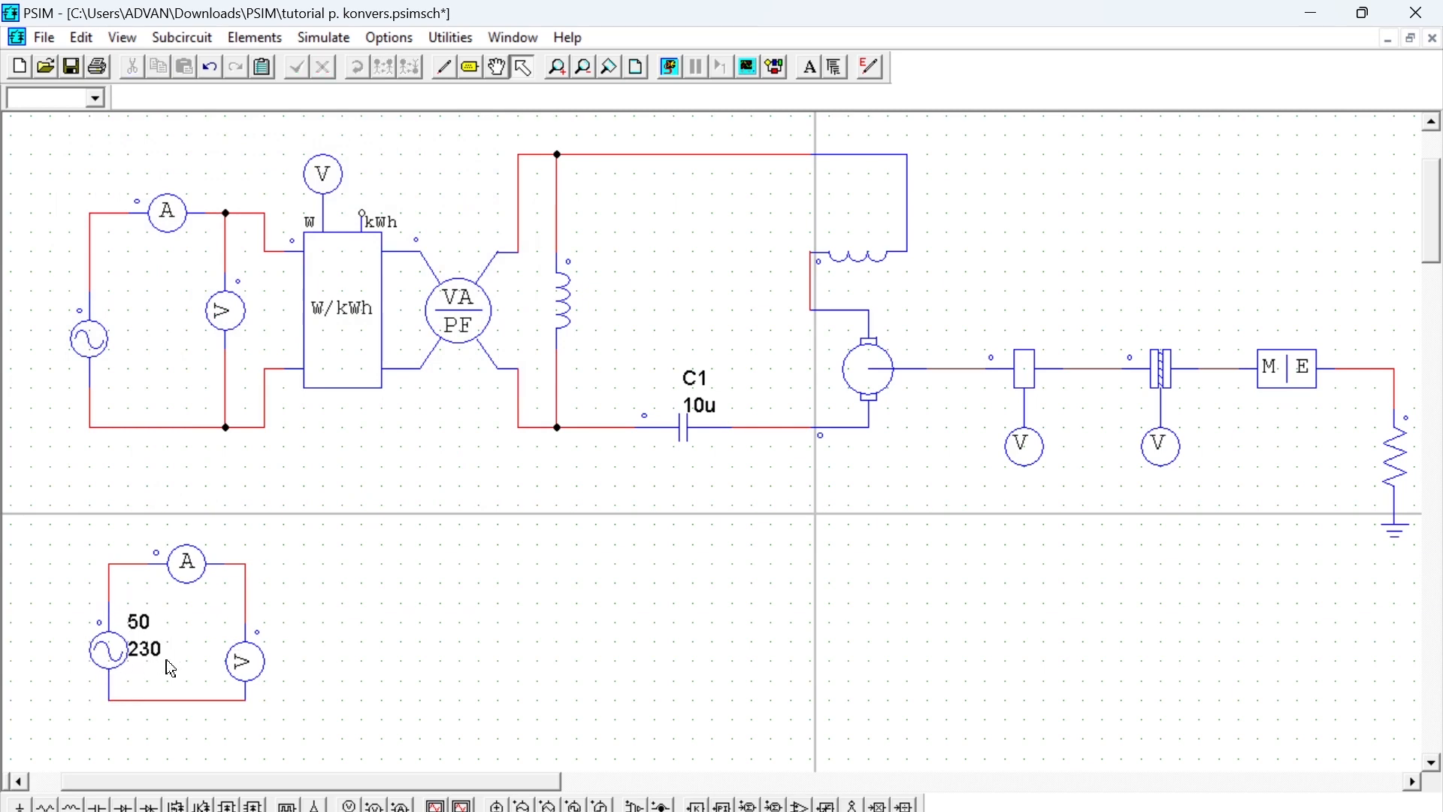
- Delete the whole practice circuit of sine source, probes and wires below the reference schematic
{"action": "scroll", "coordinate": [530, 239], "scroll_direction": "down", "scroll_amount": 2}
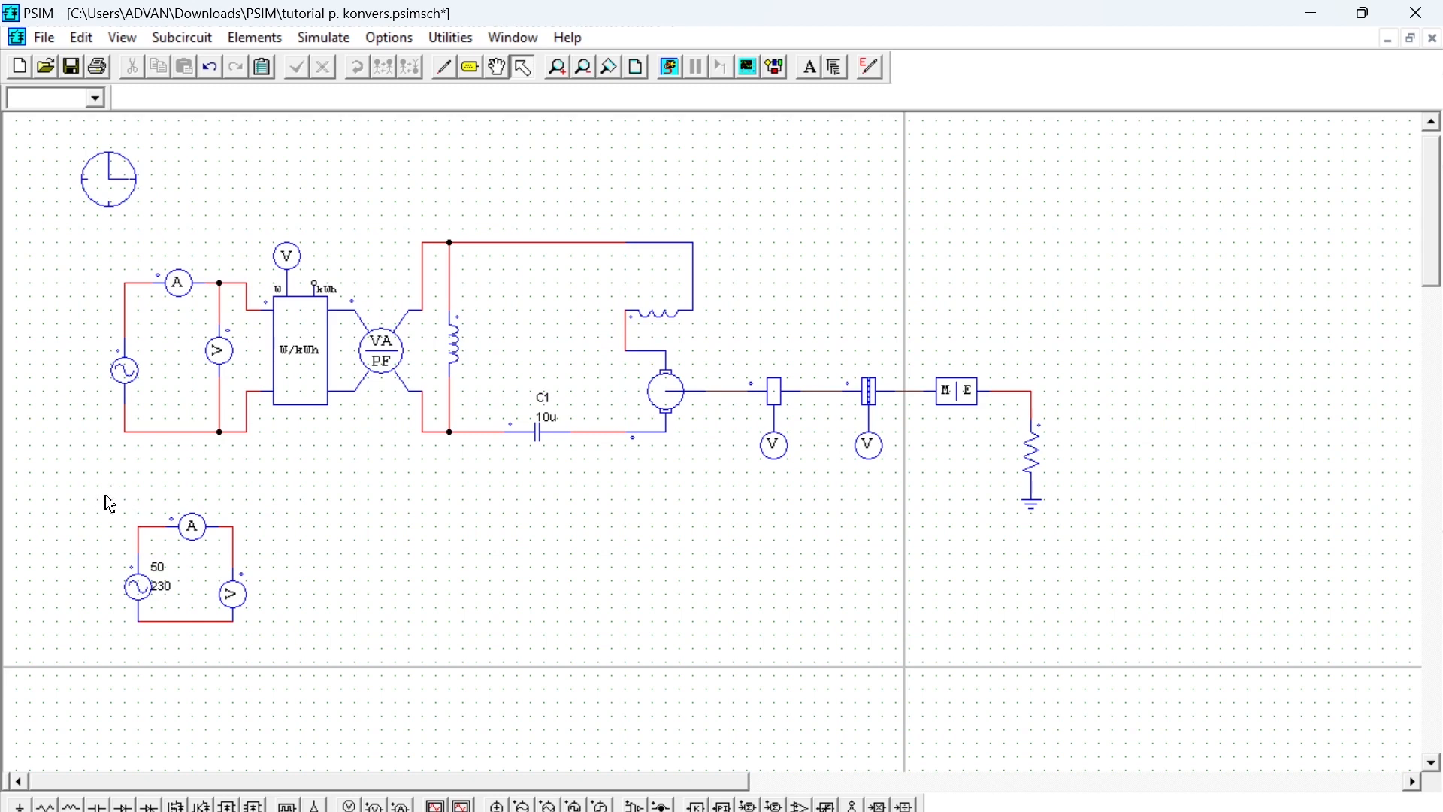
{"action": "left_click_drag", "start_coordinate": [268, 648], "coordinate": [116, 499]}
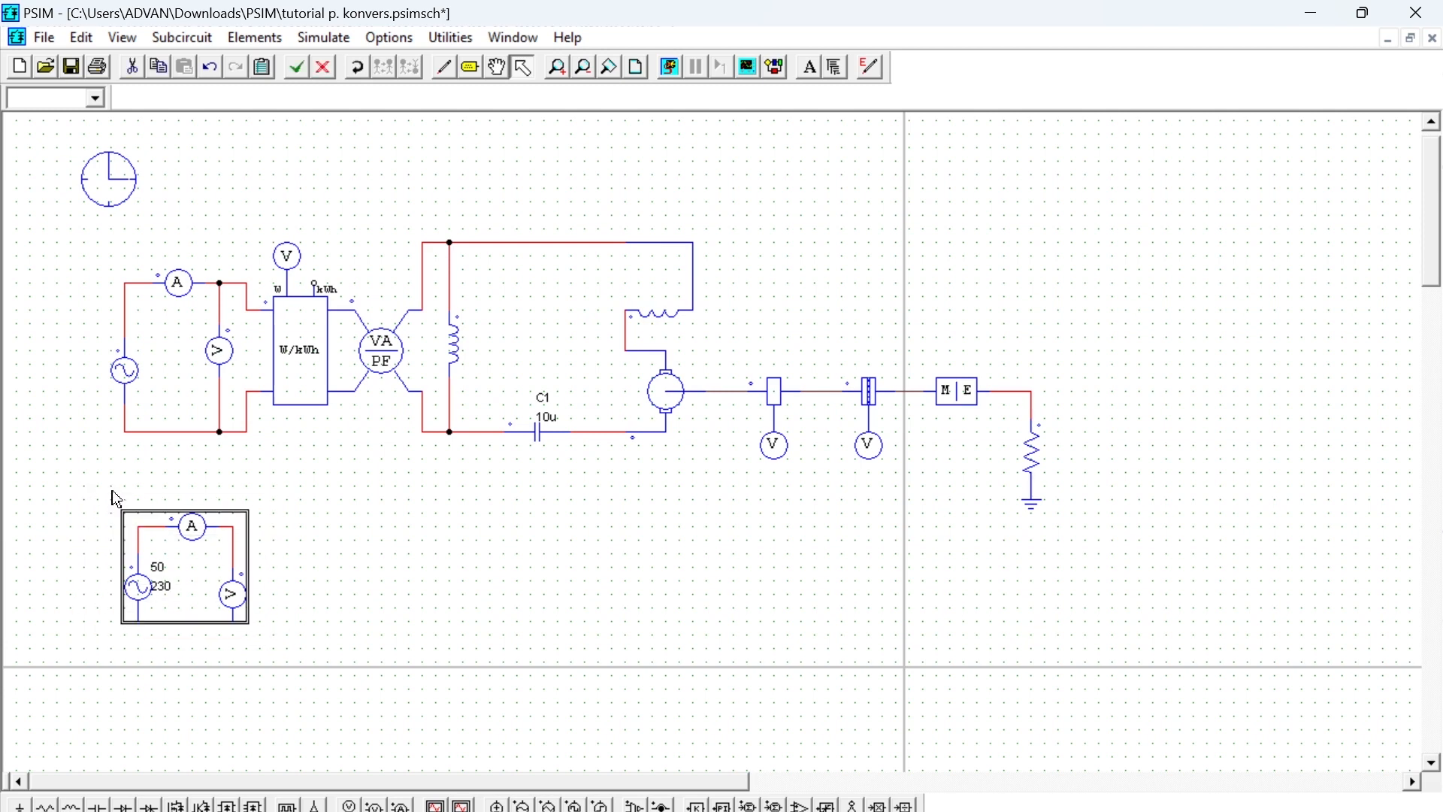
{"action": "key", "text": "Delete"}
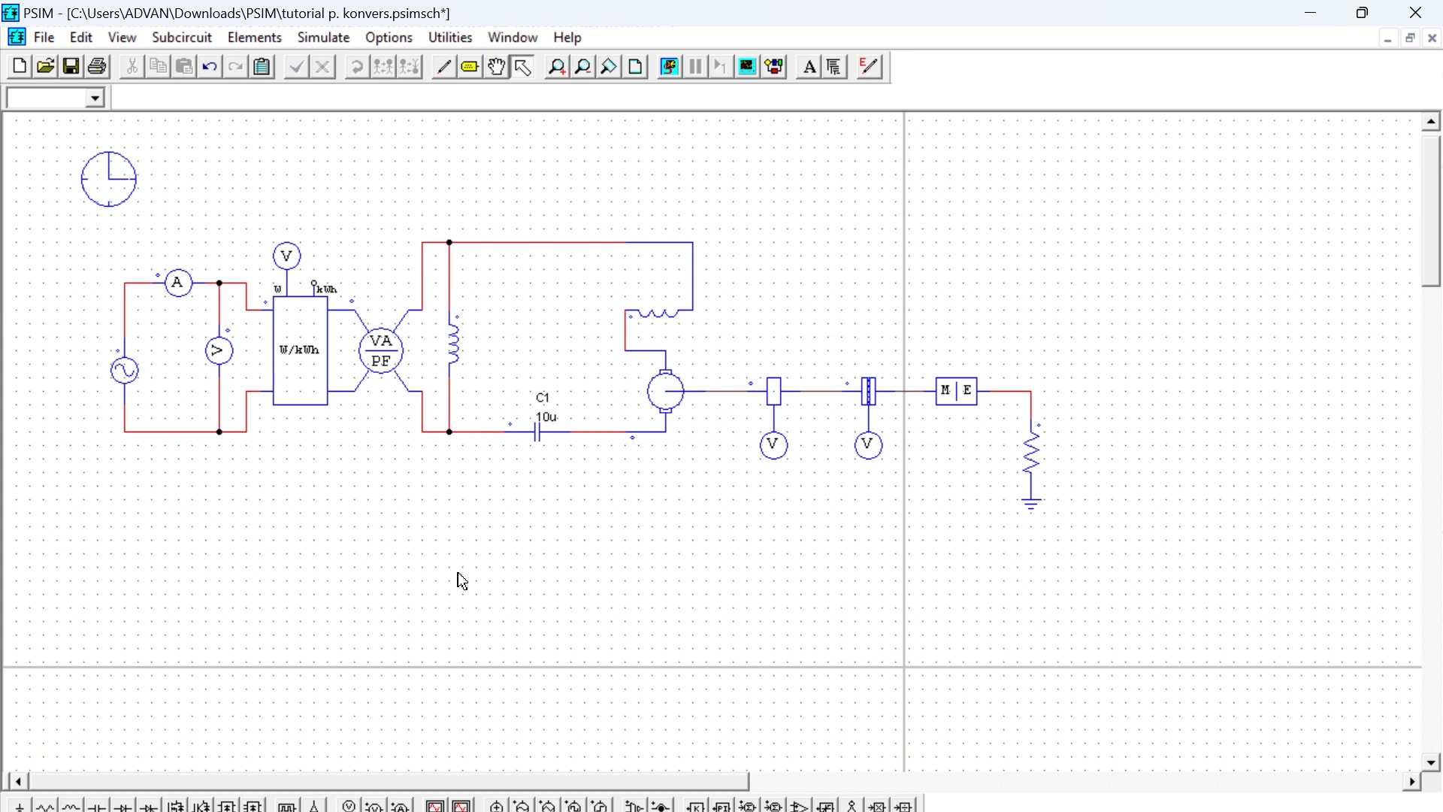
- Replace the Simulation Control clock with a new one above the reference circuit's AC source and check its parameters
{"action": "left_click", "coordinate": [131, 180]}
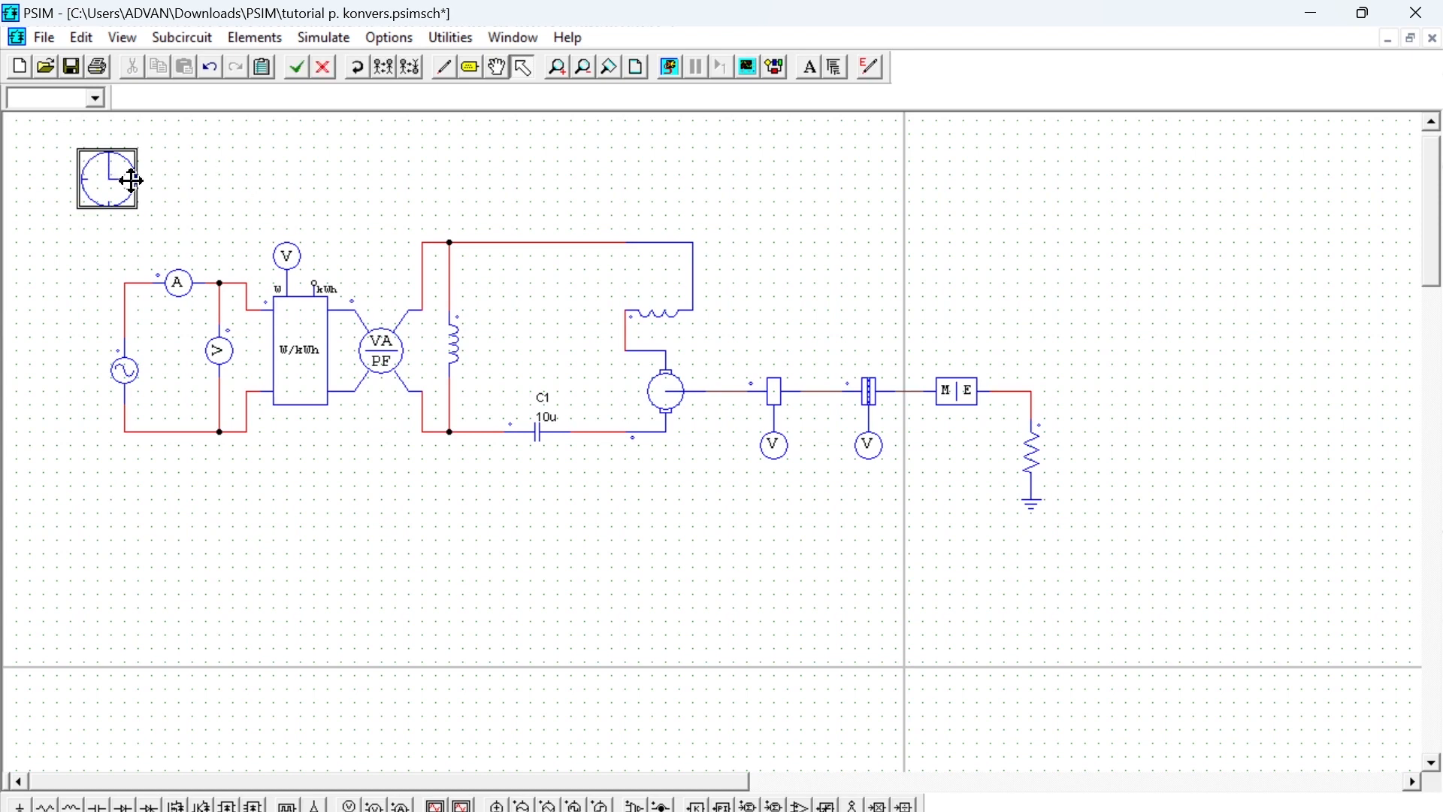
{"action": "key", "text": "Delete"}
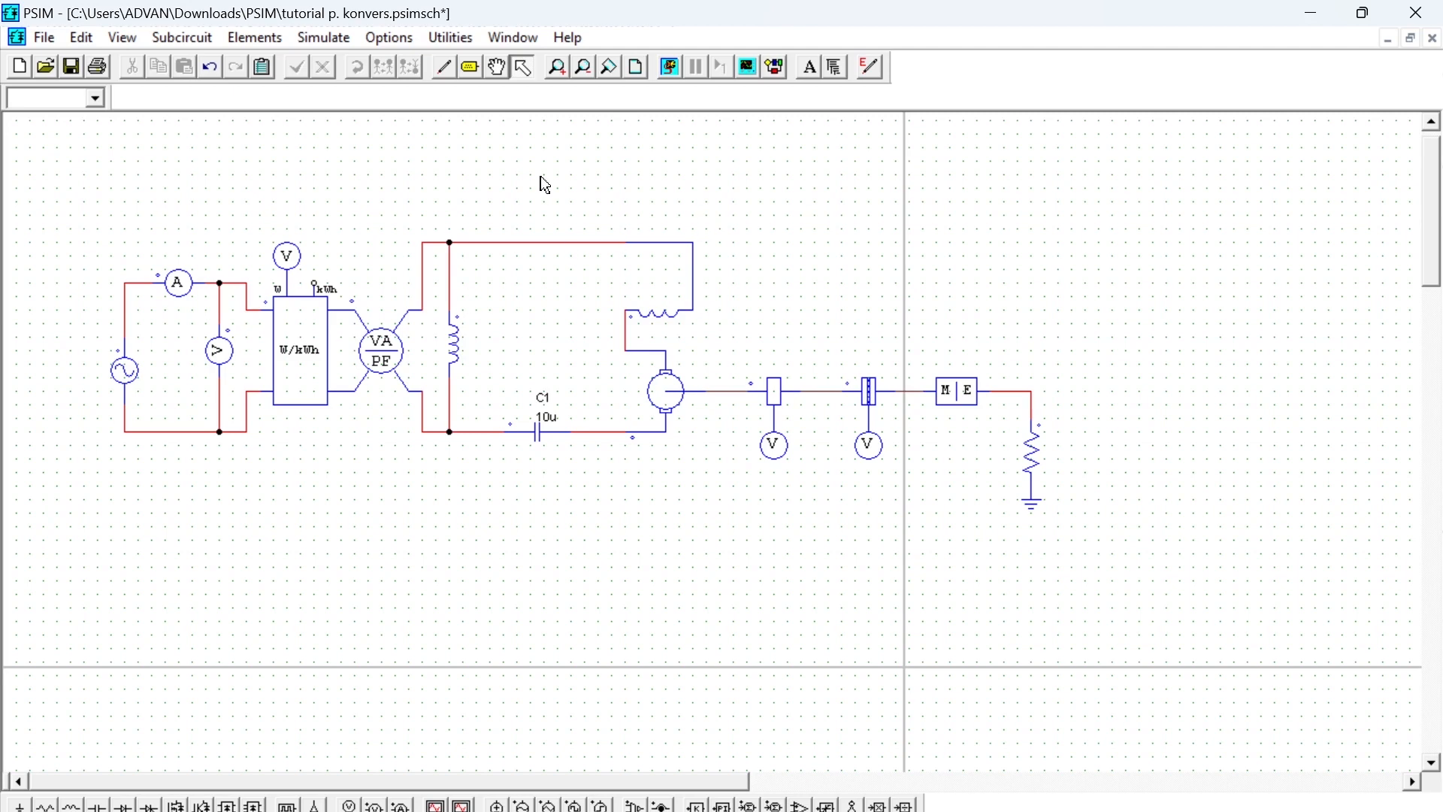
{"action": "left_click", "coordinate": [323, 39]}
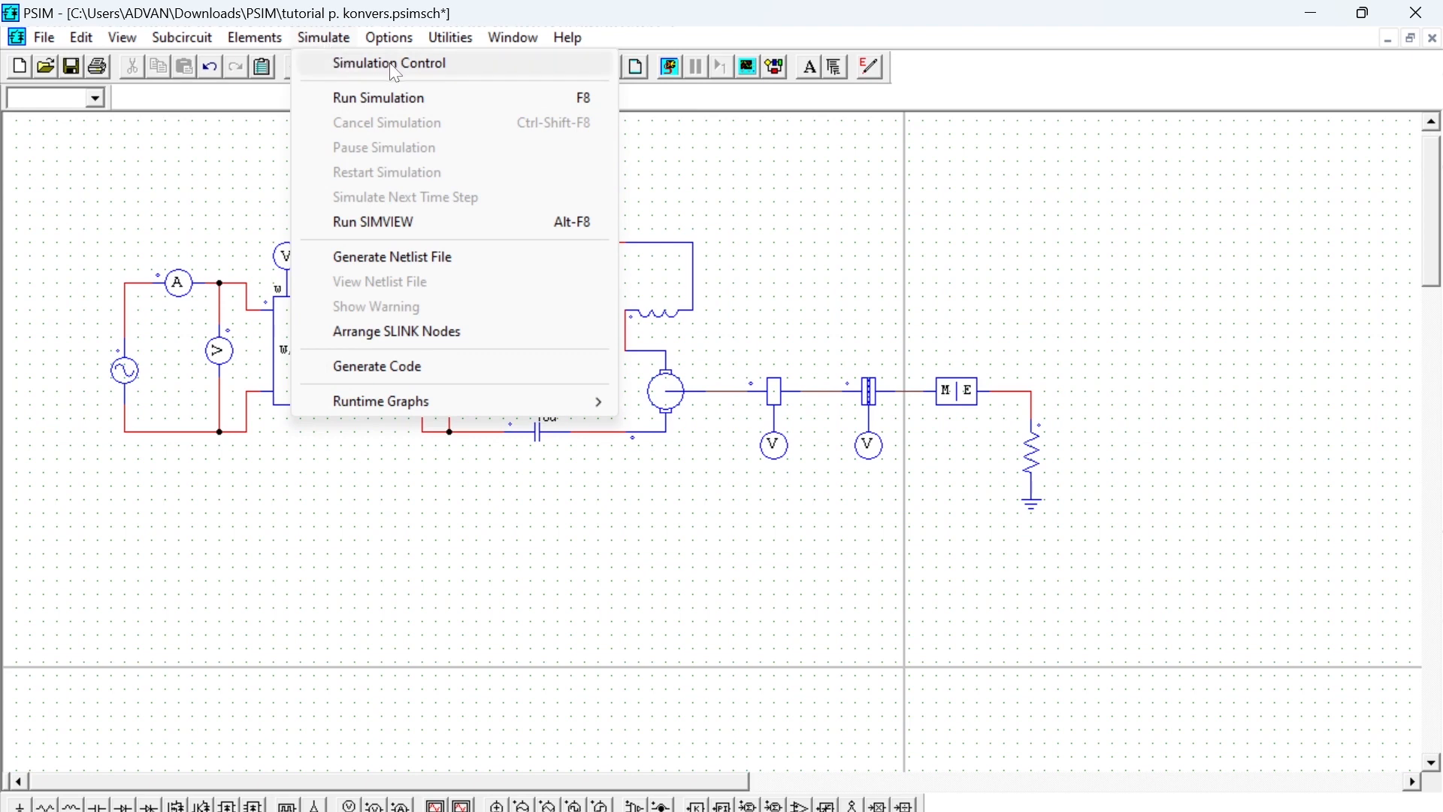
{"action": "left_click", "coordinate": [449, 68]}
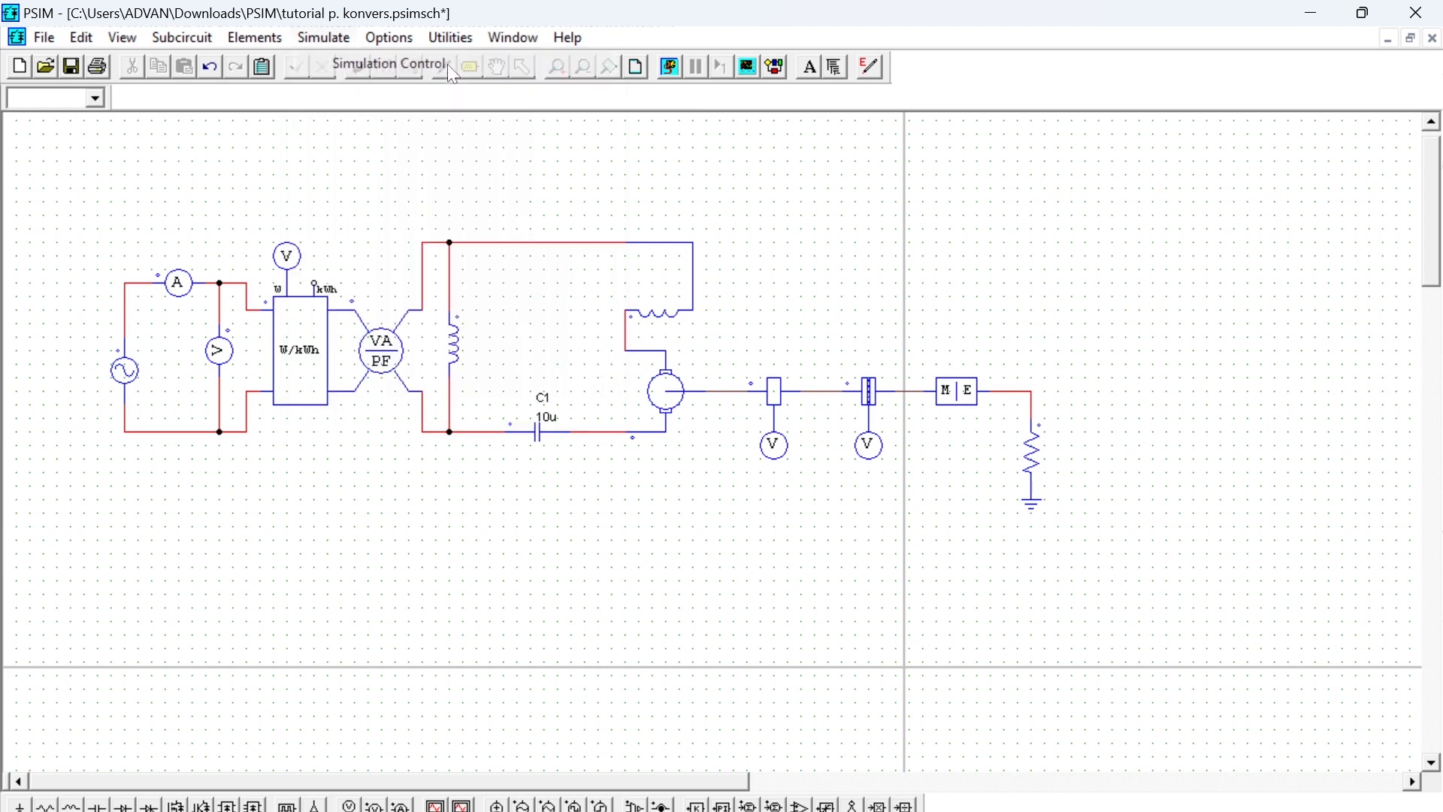
{"action": "double_click", "coordinate": [139, 189]}
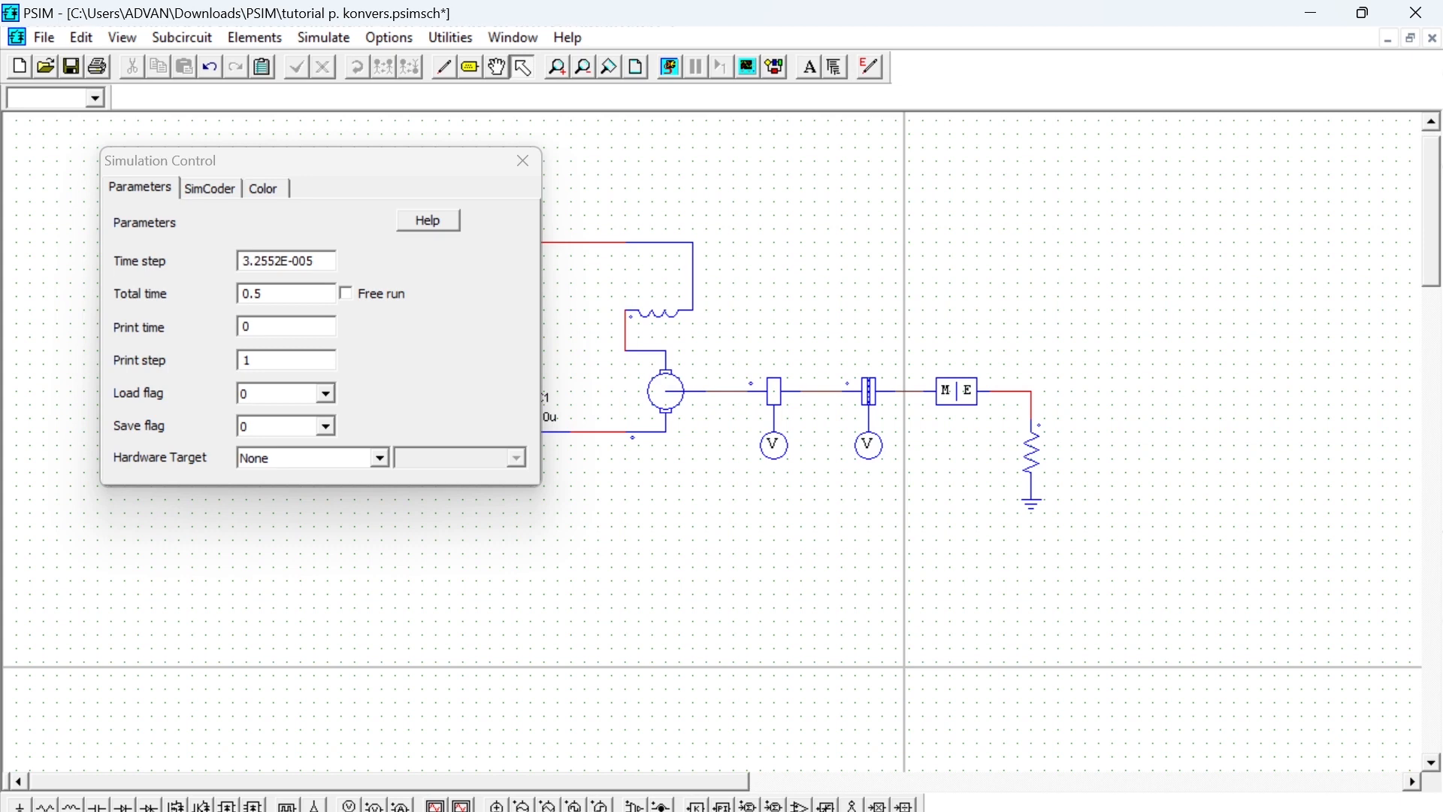
{"action": "left_click", "coordinate": [521, 164]}
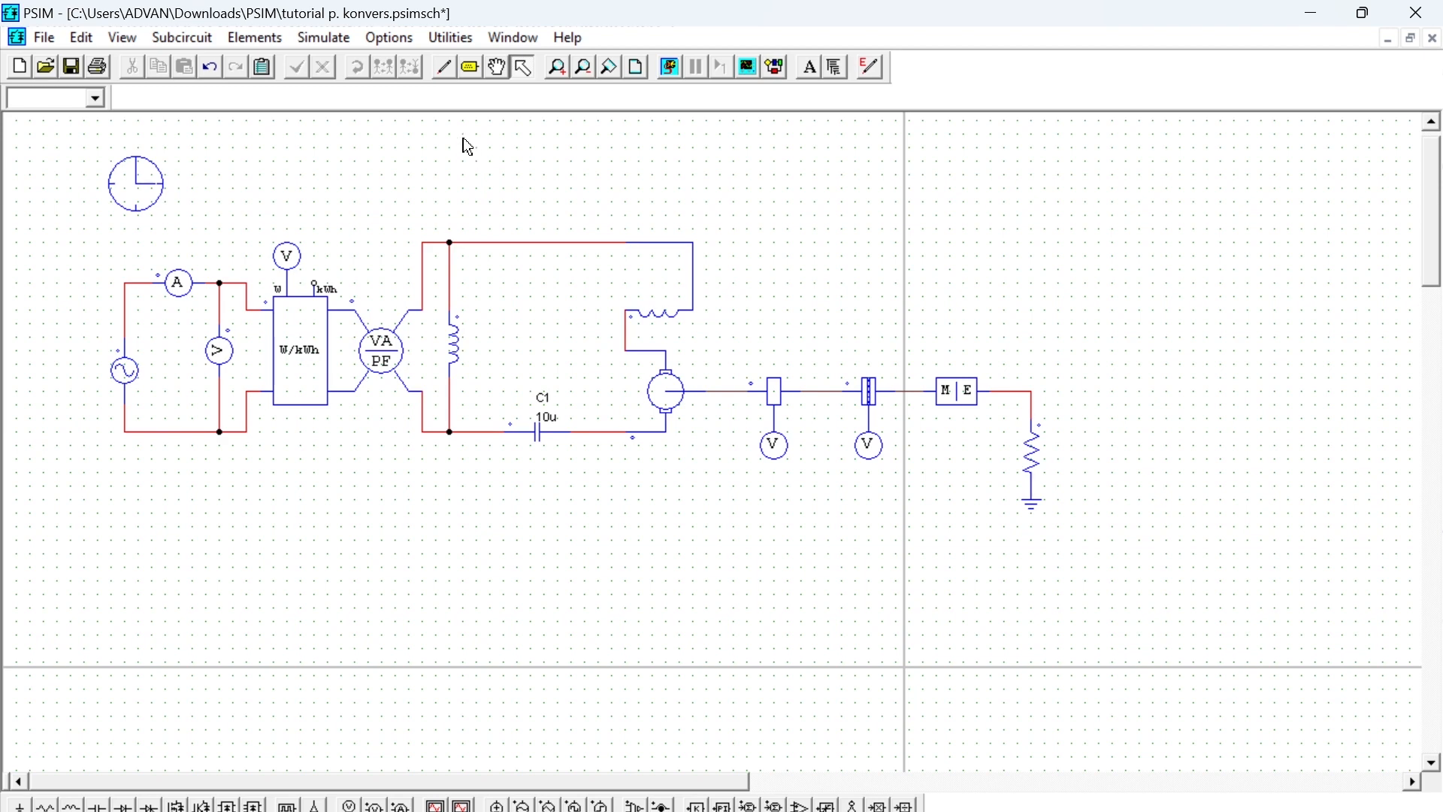
- Run the simulation of the reference motor circuit
{"action": "left_click", "coordinate": [323, 40]}
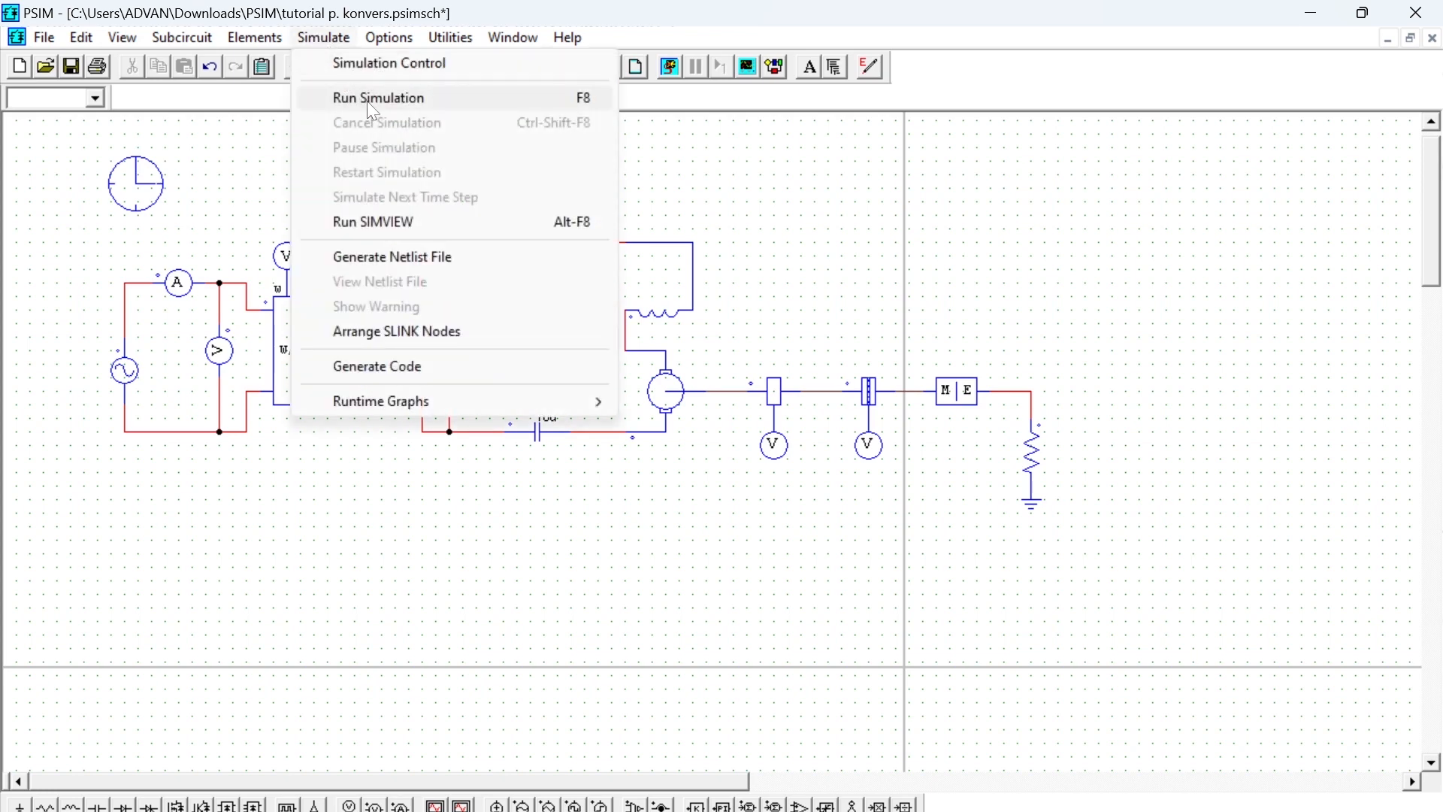
{"action": "left_click", "coordinate": [699, 184]}
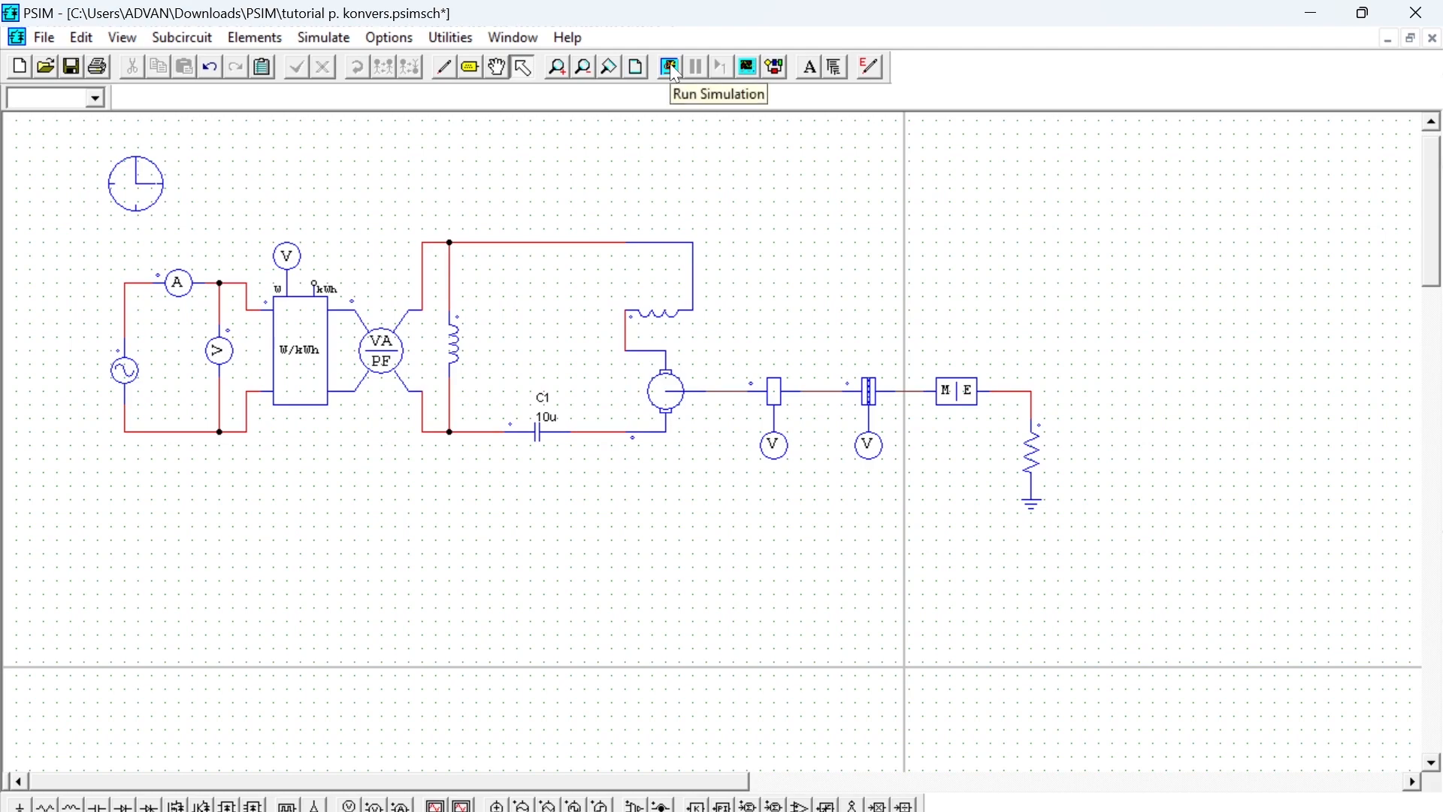
{"action": "left_click", "coordinate": [671, 68]}
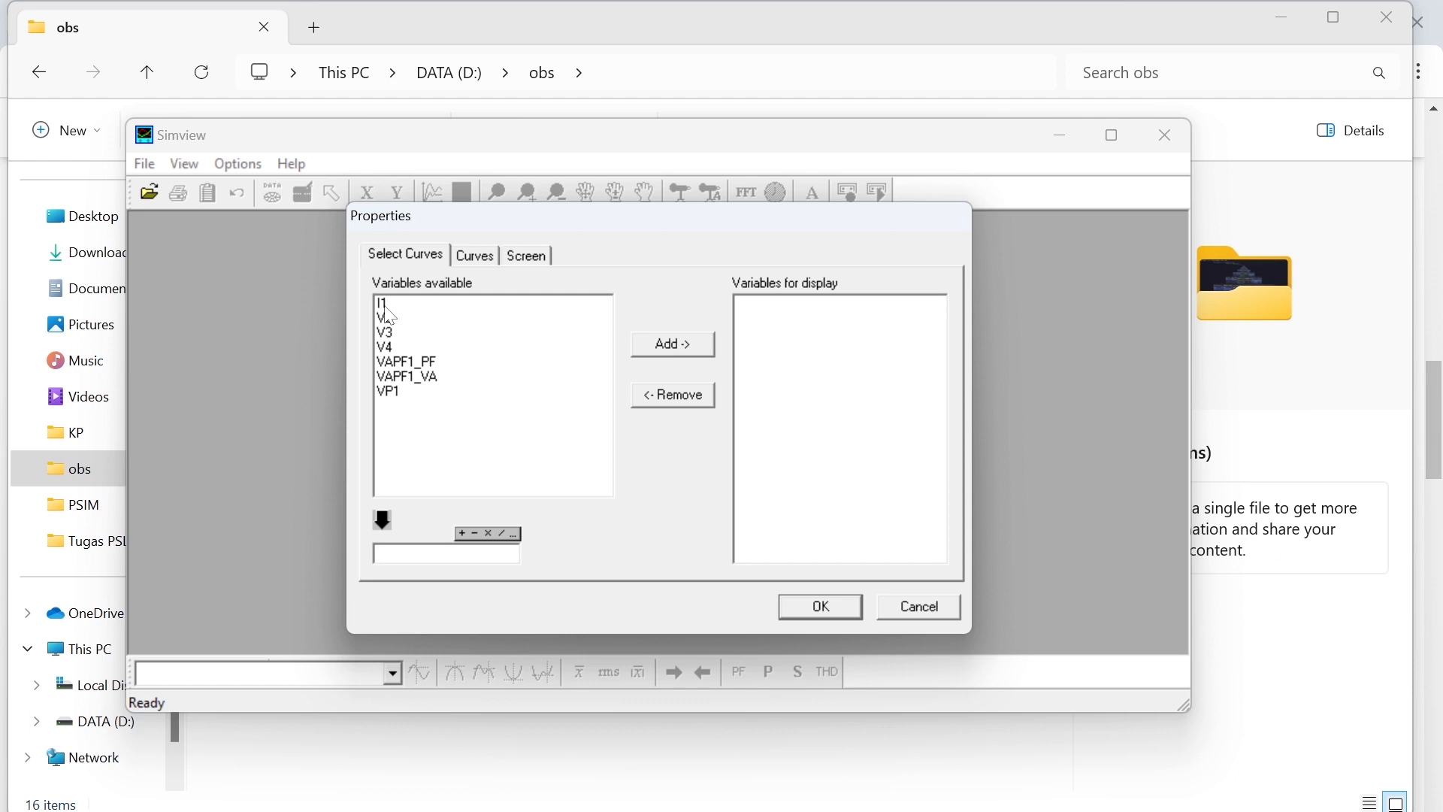
- Plot the I1 curve in Simview
{"action": "left_click", "coordinate": [385, 306]}
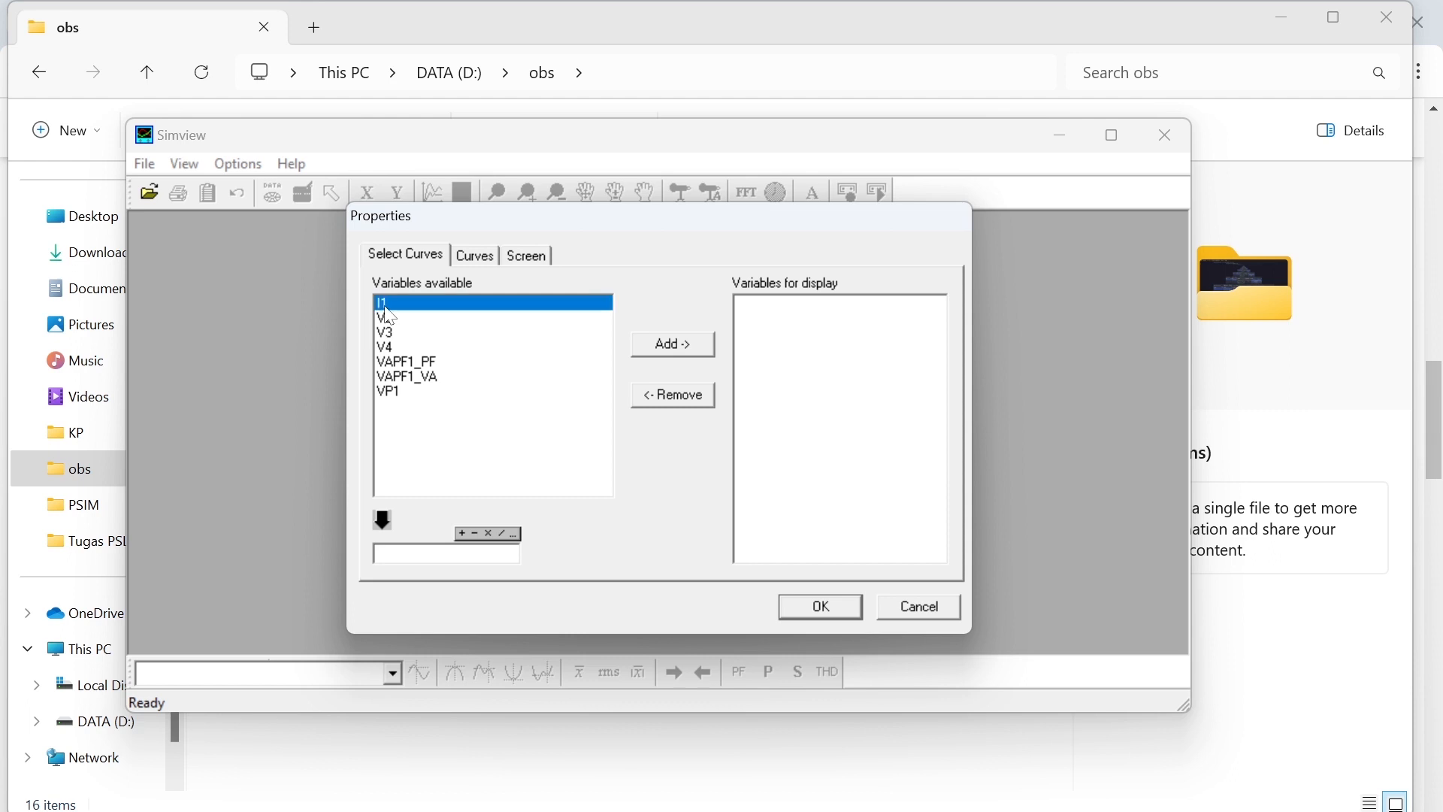
{"action": "left_click", "coordinate": [686, 353]}
{"action": "left_click", "coordinate": [827, 609]}
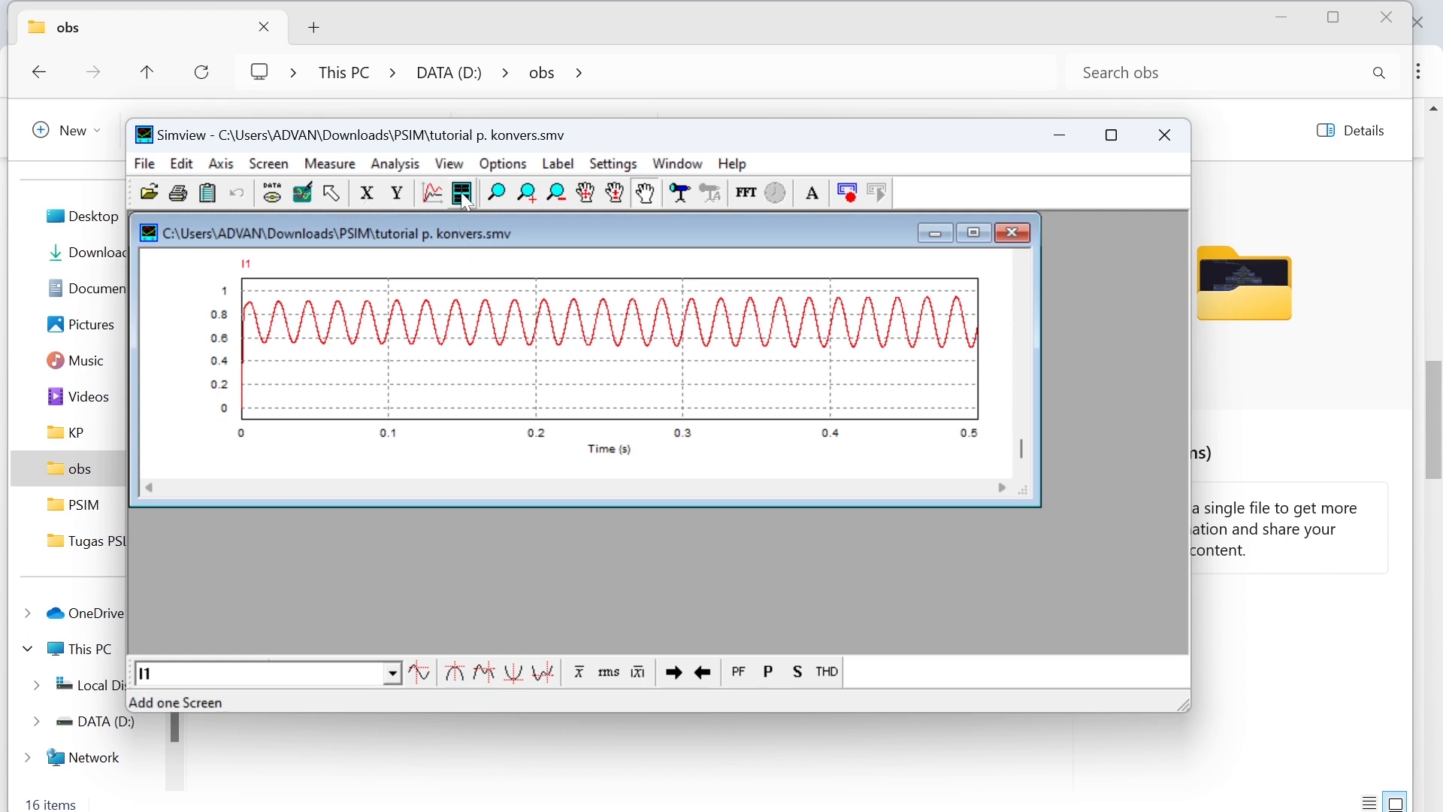
- Add a second graph screen showing V2, and maximize both the graph and the Simview window
{"action": "left_click", "coordinate": [270, 164]}
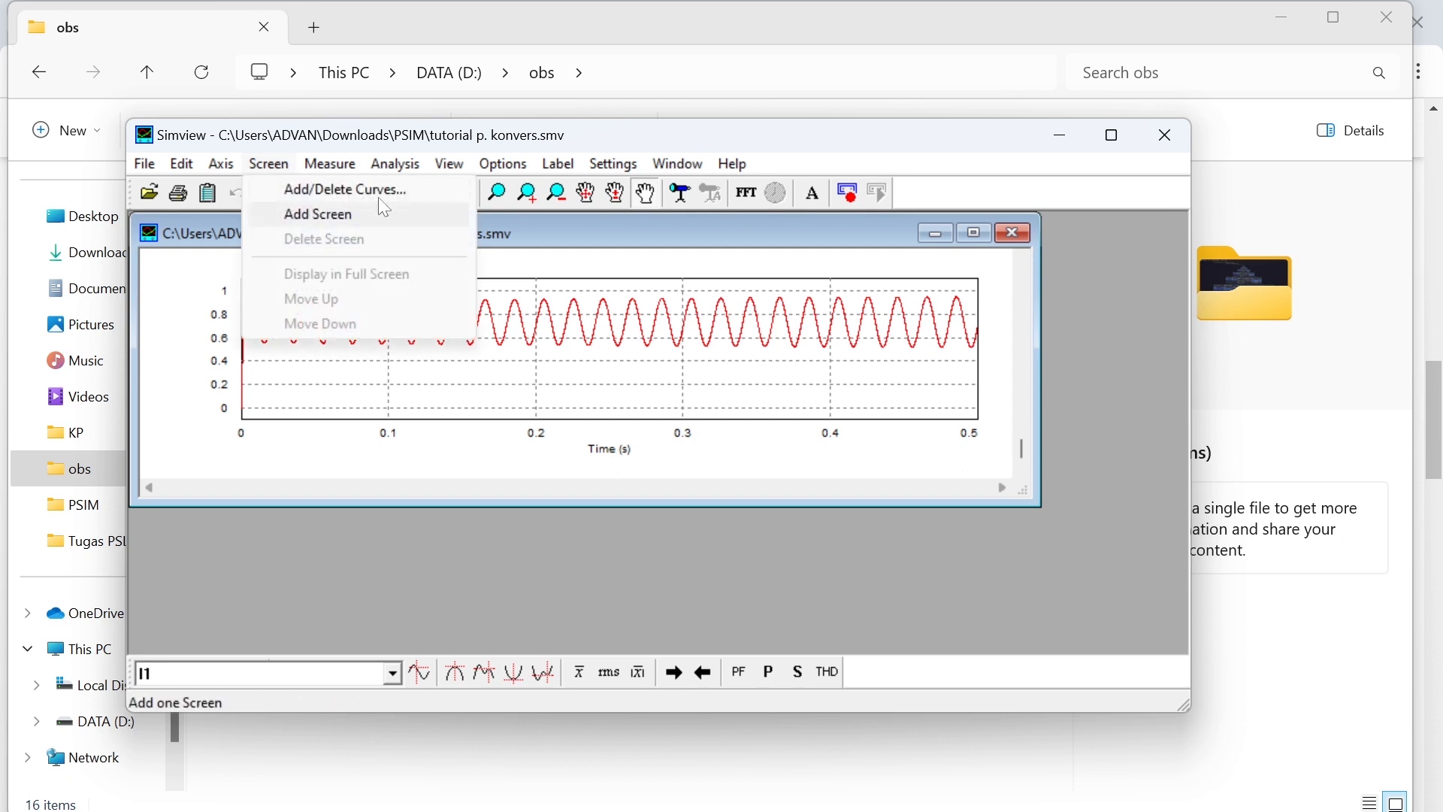
{"action": "left_click", "coordinate": [376, 218]}
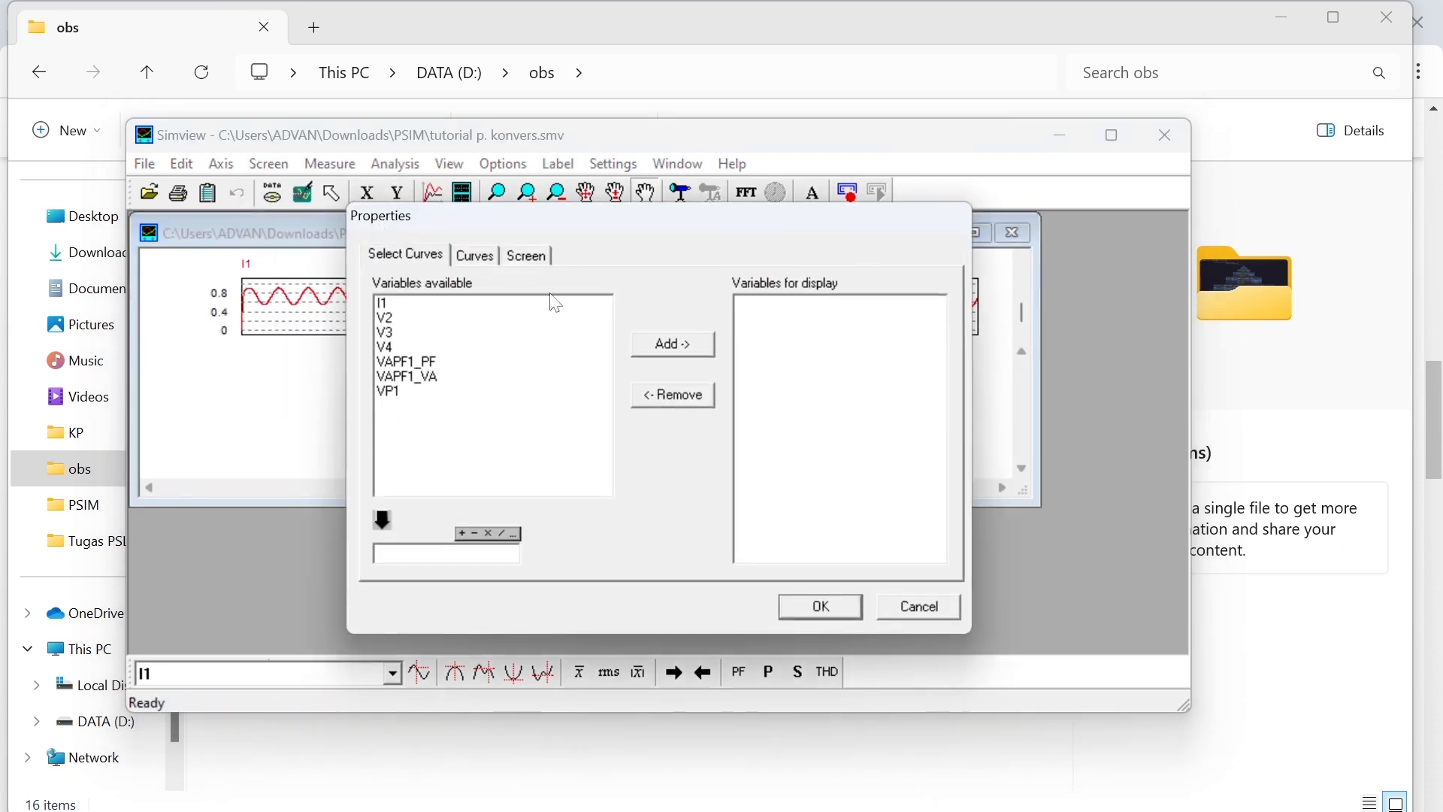
{"action": "left_click", "coordinate": [392, 319]}
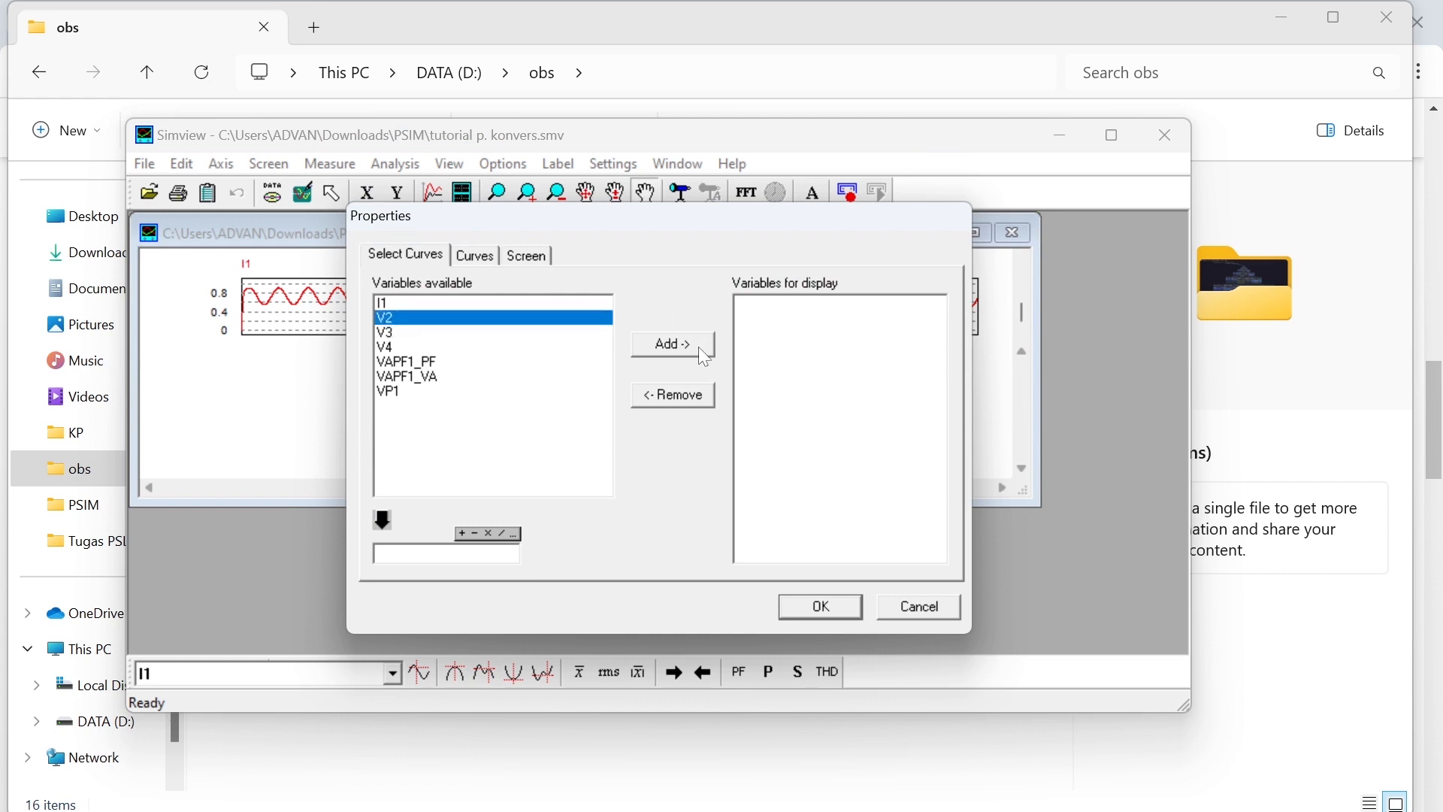
{"action": "left_click", "coordinate": [674, 344]}
{"action": "left_click", "coordinate": [822, 607]}
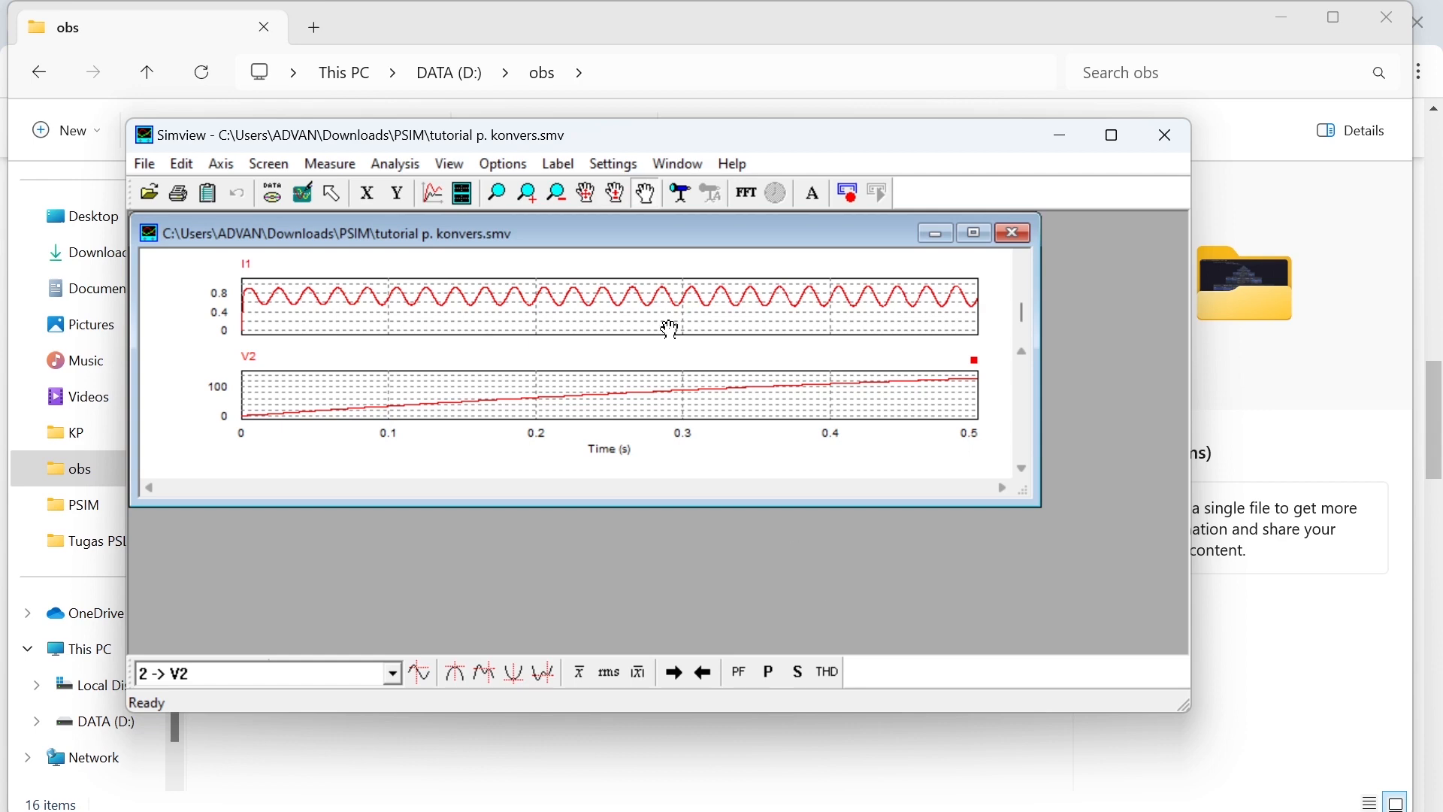
{"action": "left_click", "coordinate": [975, 233]}
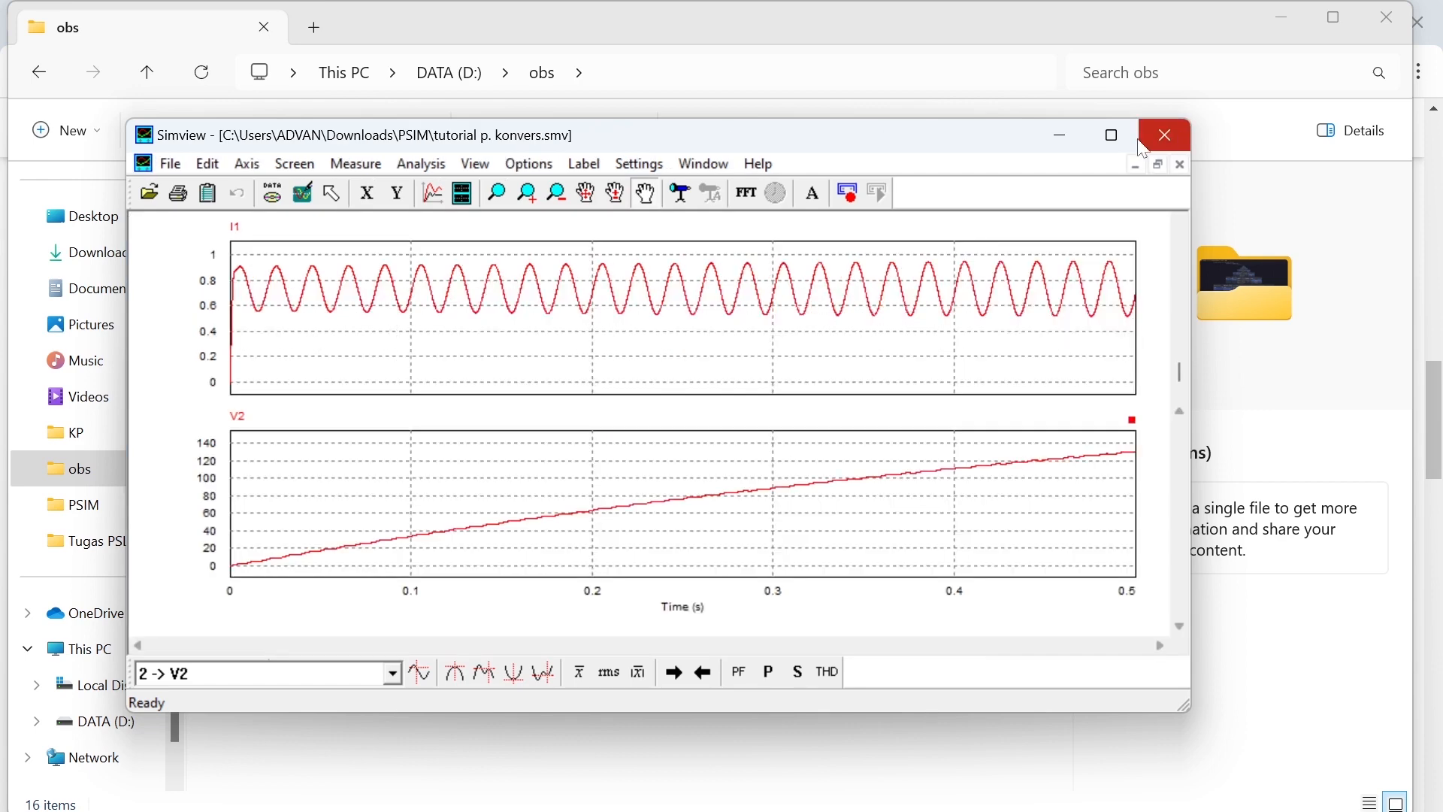
{"action": "left_click", "coordinate": [1113, 136]}
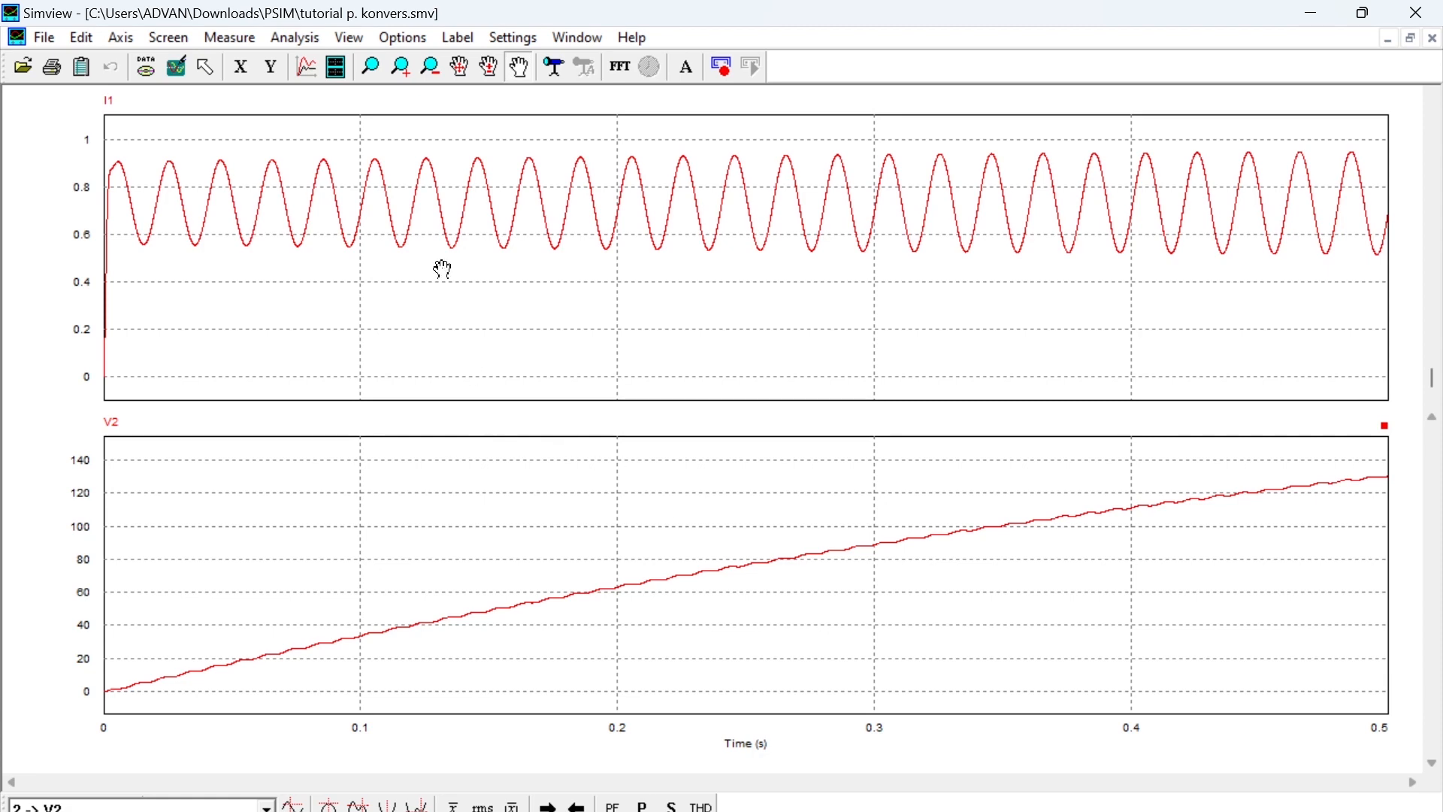
- Remove V2 from the lower graph screen and reload the simulation data
{"action": "left_click", "coordinate": [306, 68]}
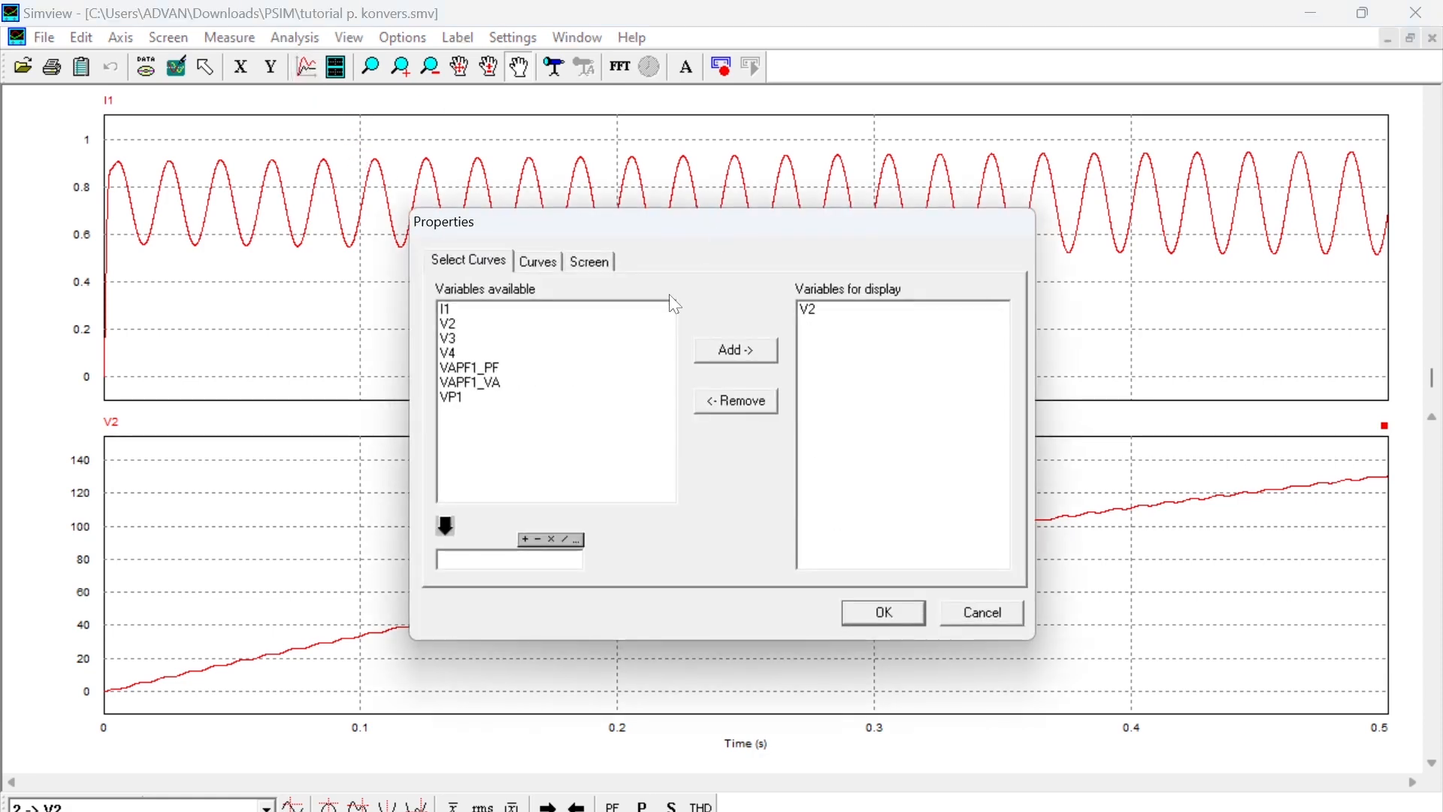
{"action": "left_click", "coordinate": [826, 316]}
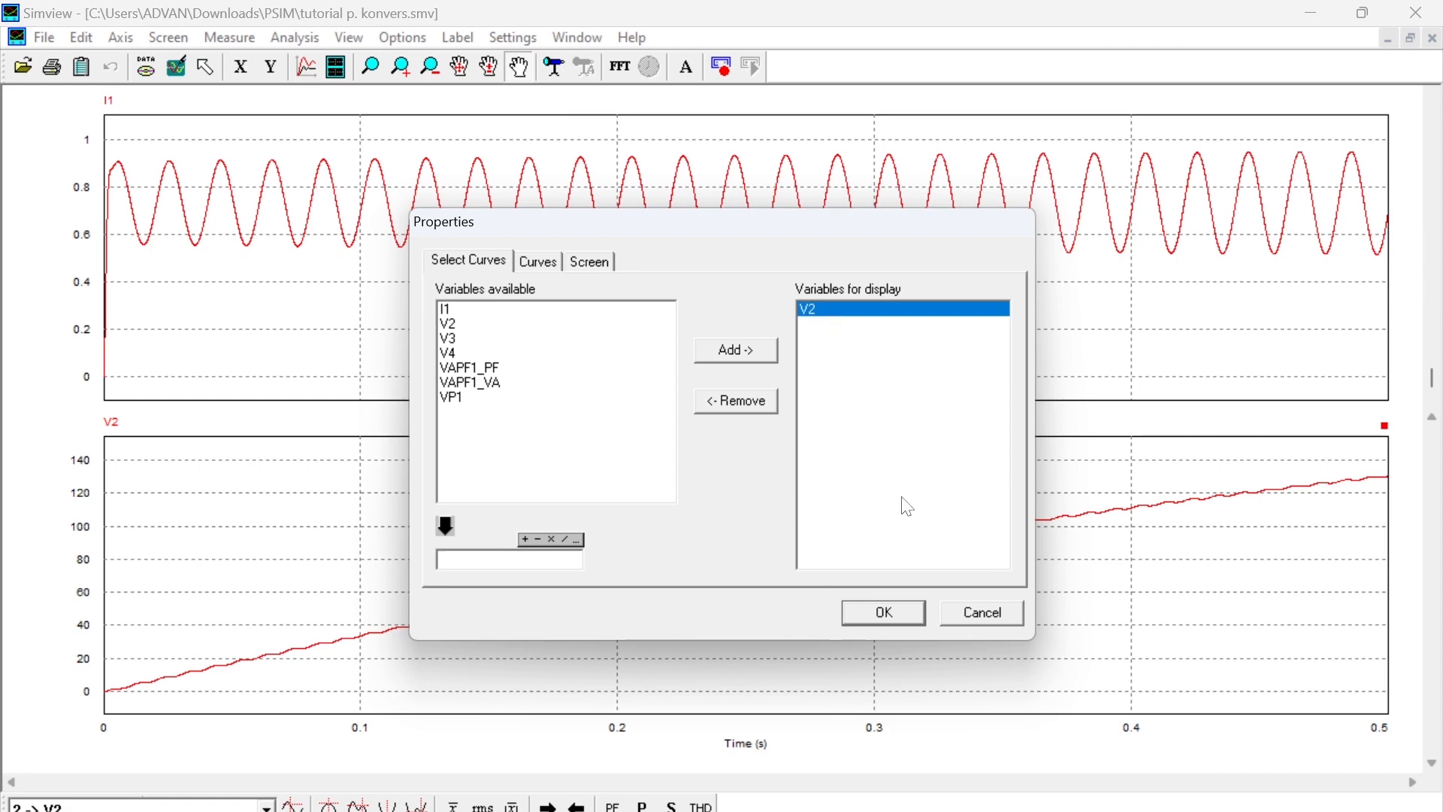
{"action": "left_click", "coordinate": [746, 410]}
{"action": "left_click", "coordinate": [890, 617]}
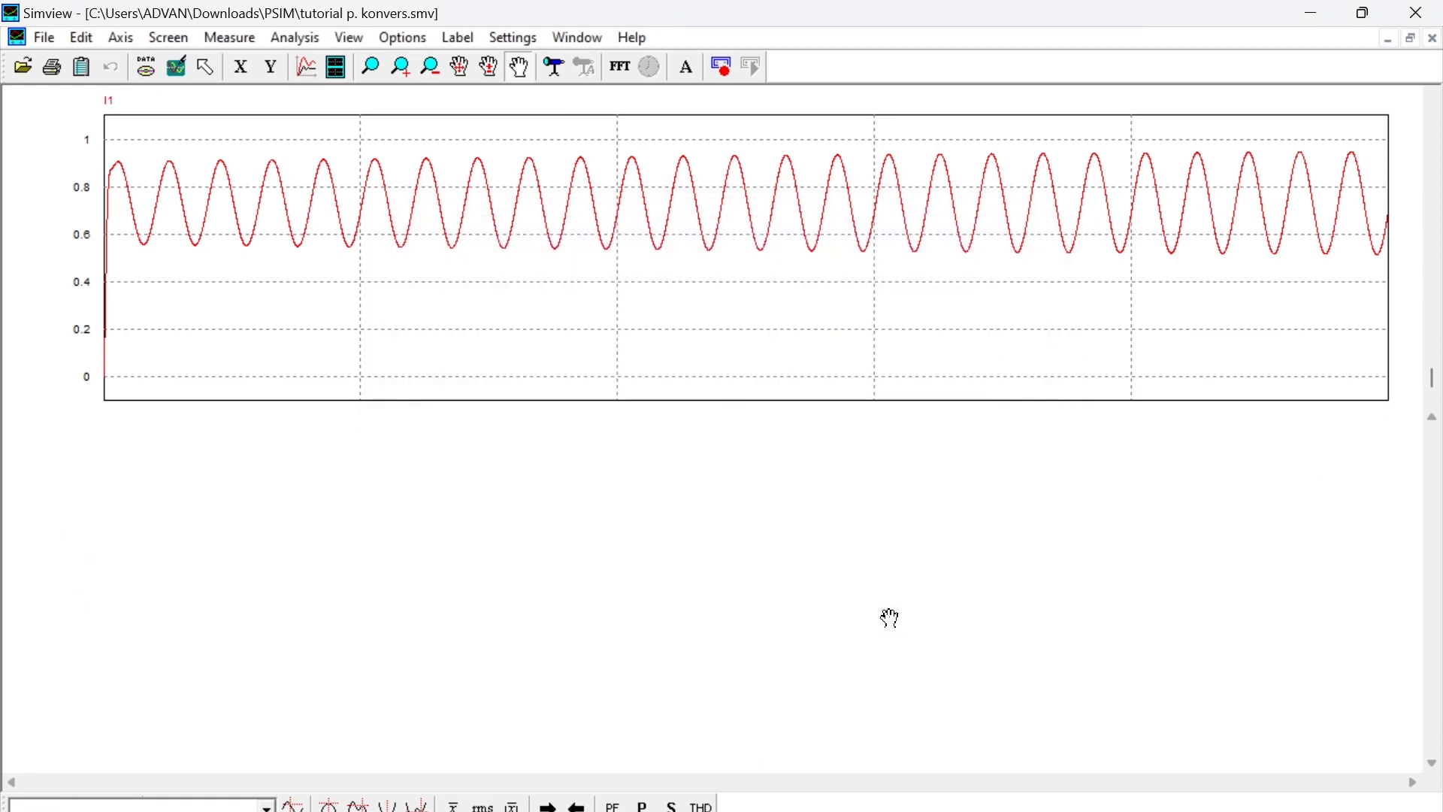
{"action": "left_click", "coordinate": [151, 75]}
{"action": "left_click", "coordinate": [147, 68]}
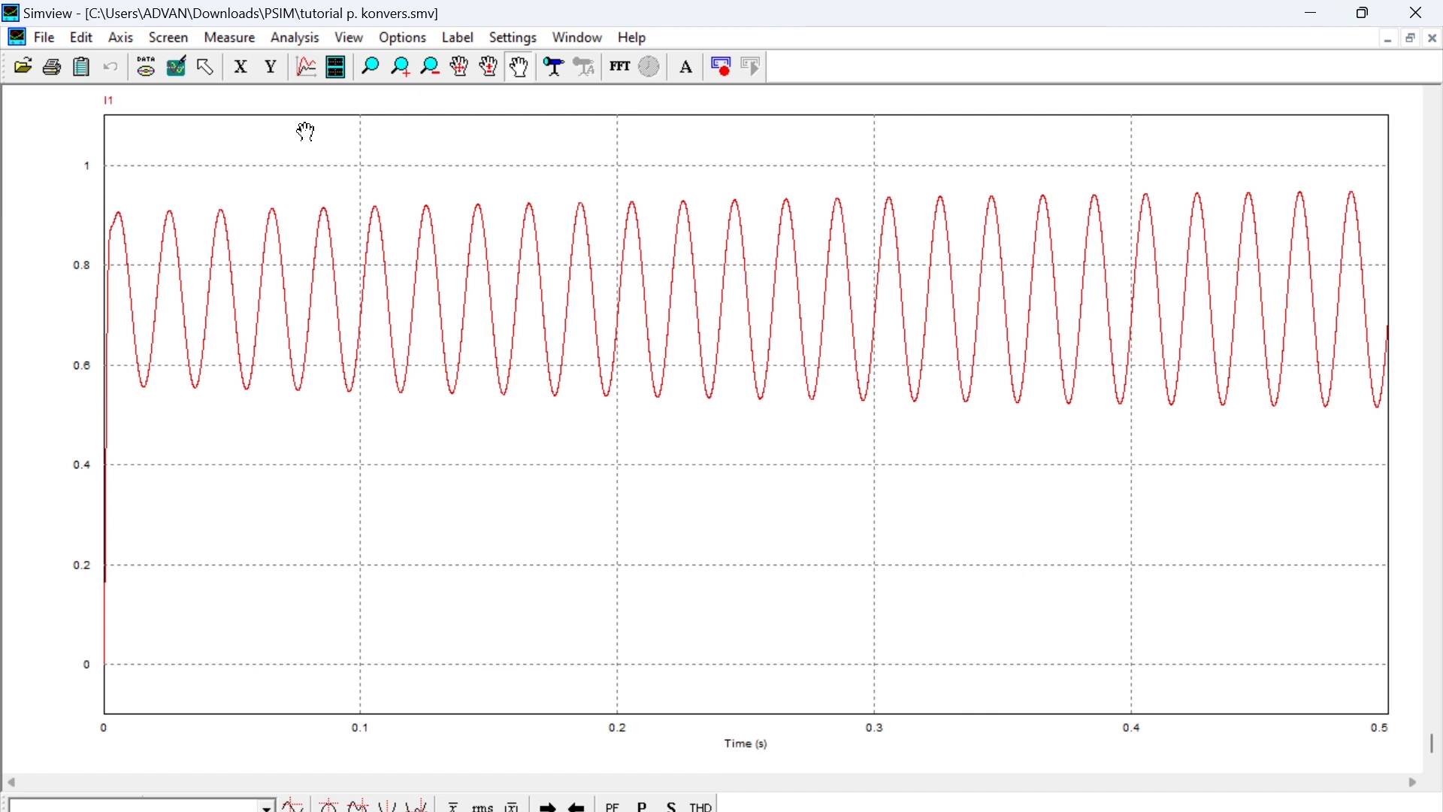
- Add a second graph screen showing the V2, V3 and V4 curves
{"action": "left_click", "coordinate": [182, 42]}
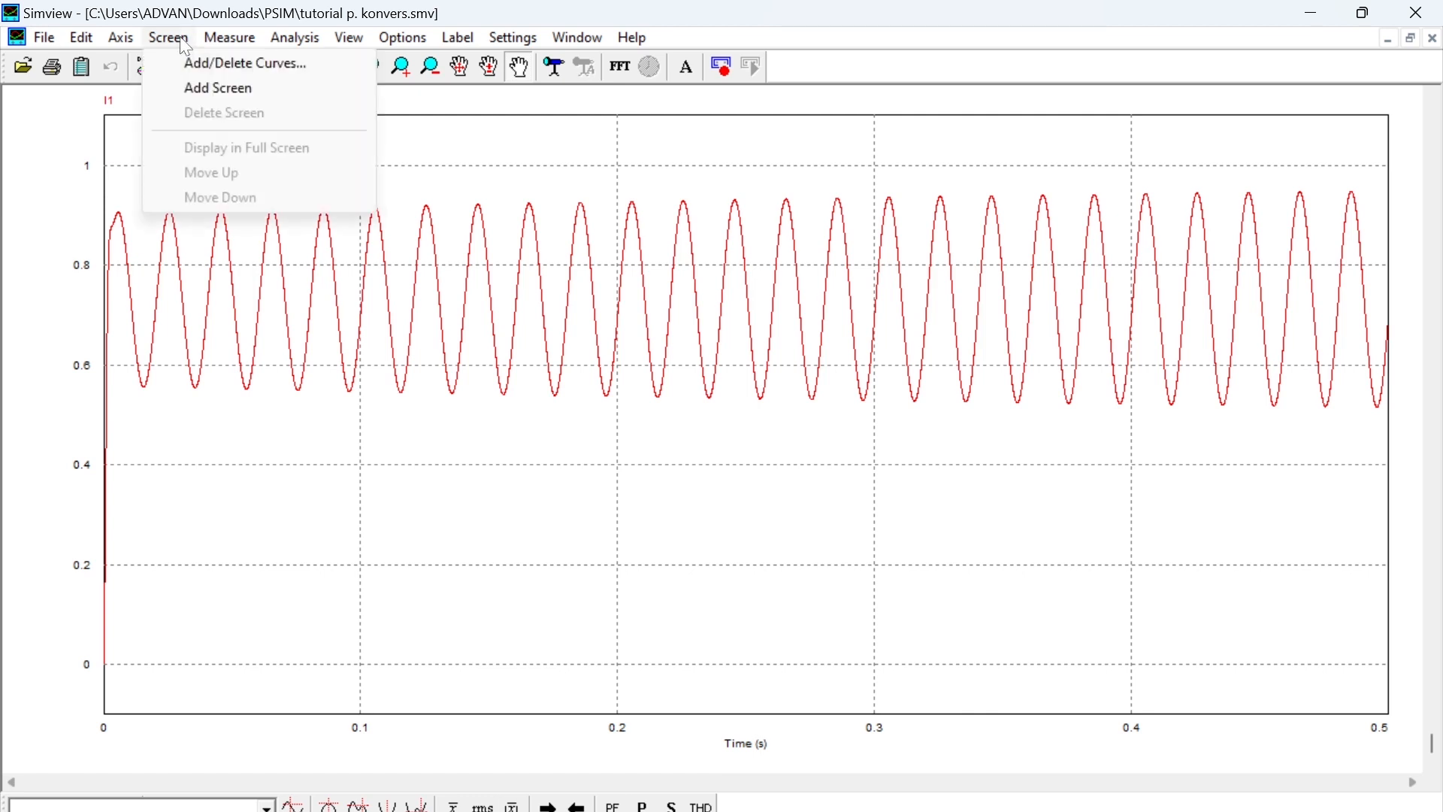
{"action": "left_click", "coordinate": [257, 90]}
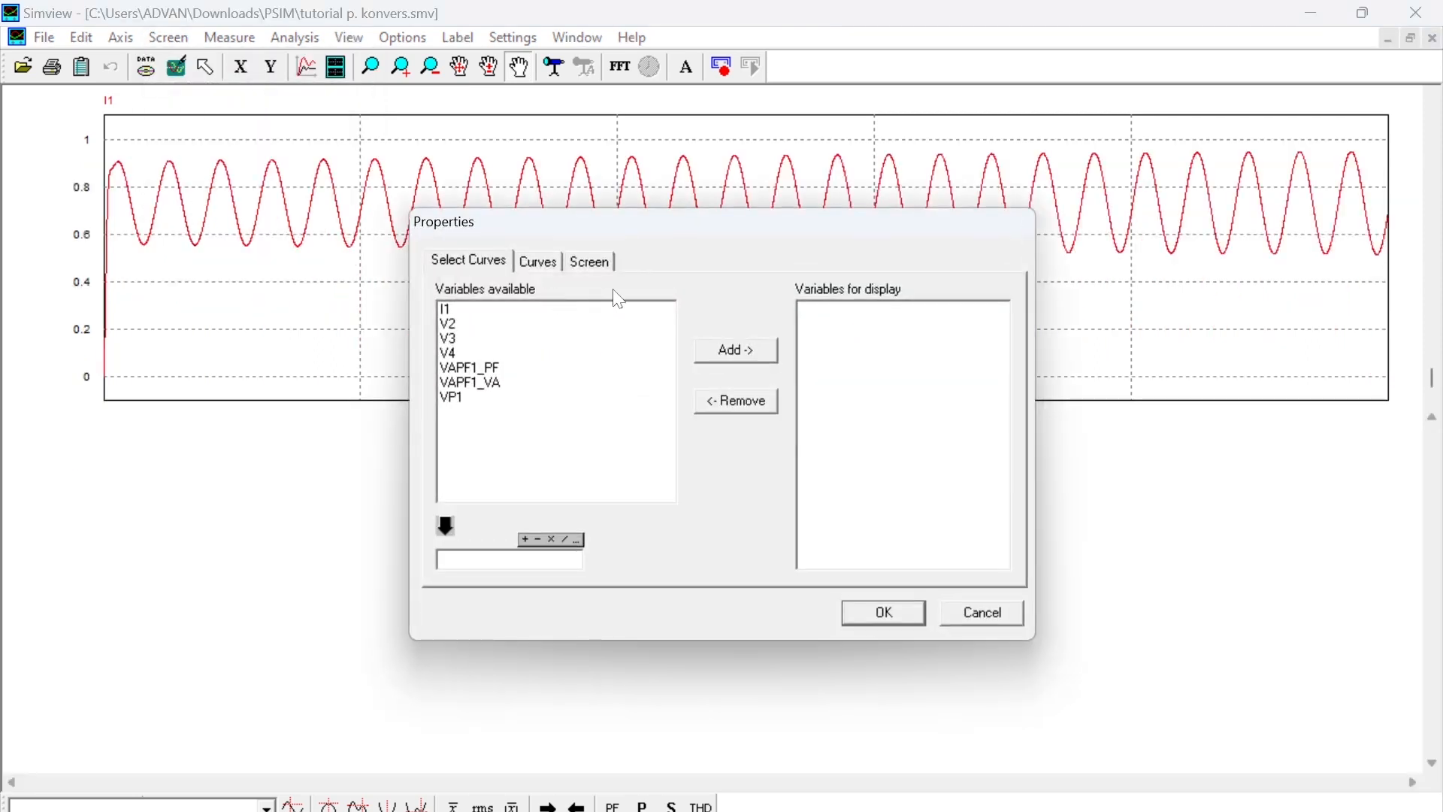
{"action": "left_click", "coordinate": [460, 326]}
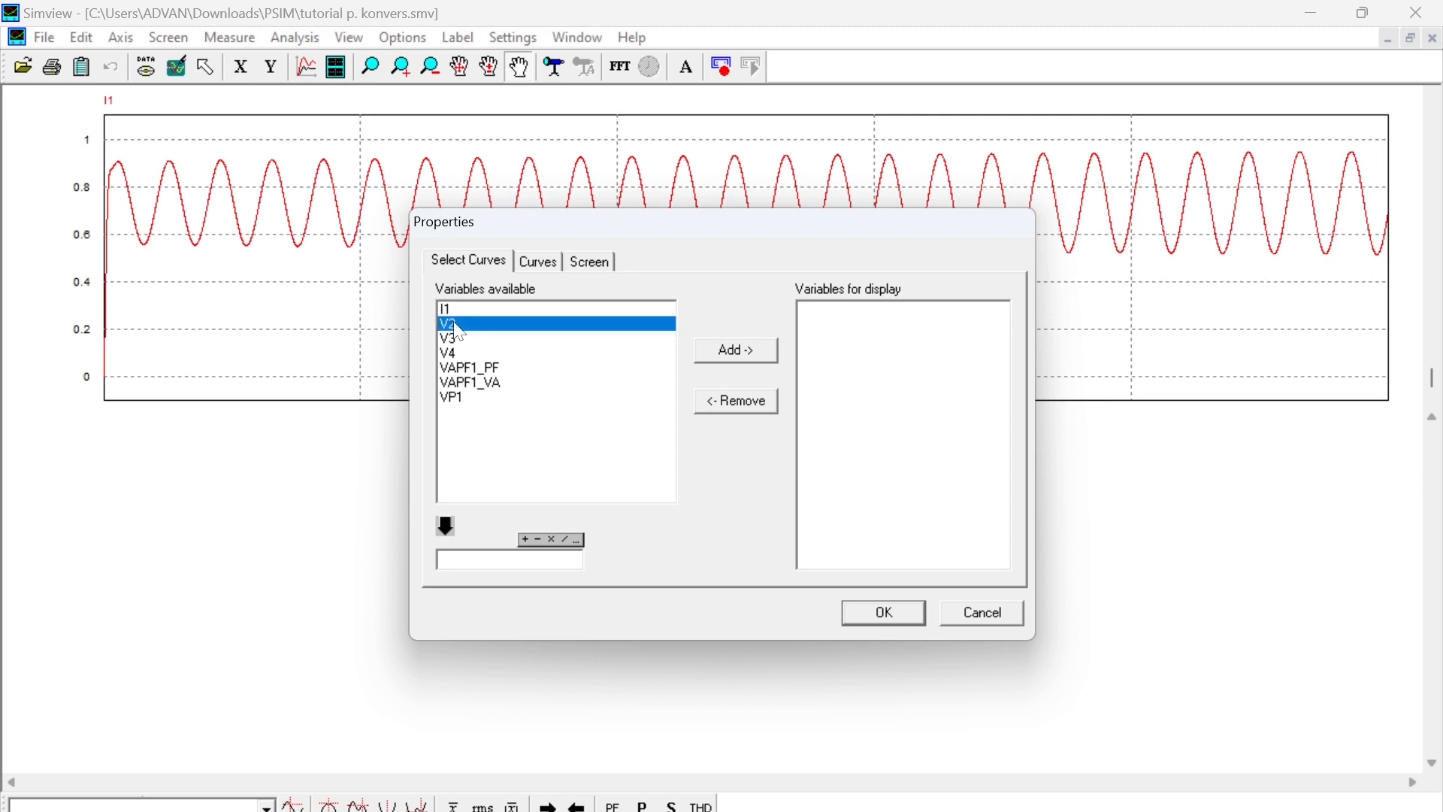
{"action": "left_click", "coordinate": [728, 353]}
{"action": "left_click", "coordinate": [530, 339], "text": "shift"}
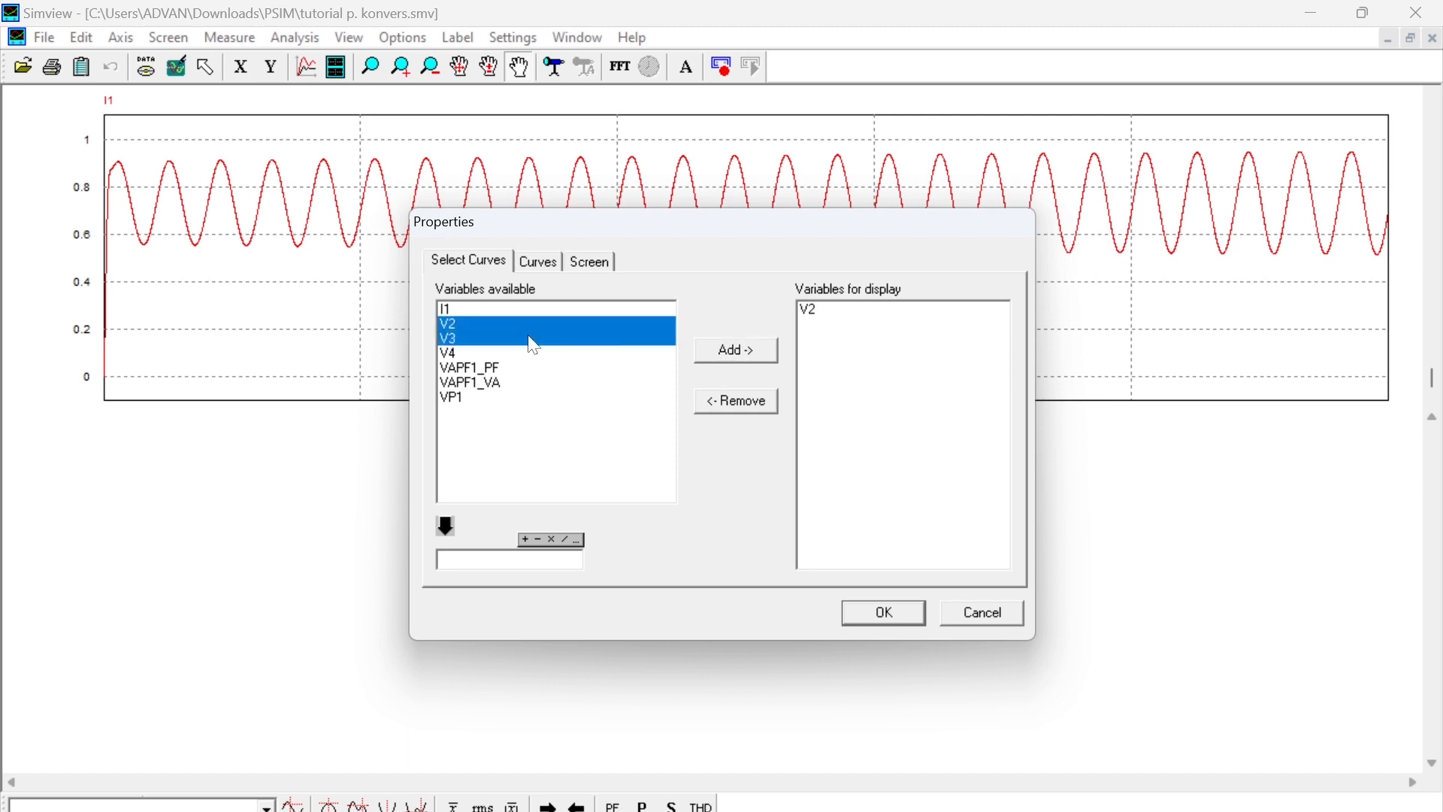
{"action": "left_click", "coordinate": [725, 351]}
{"action": "left_click", "coordinate": [532, 354], "text": "shift"}
{"action": "left_click", "coordinate": [755, 353]}
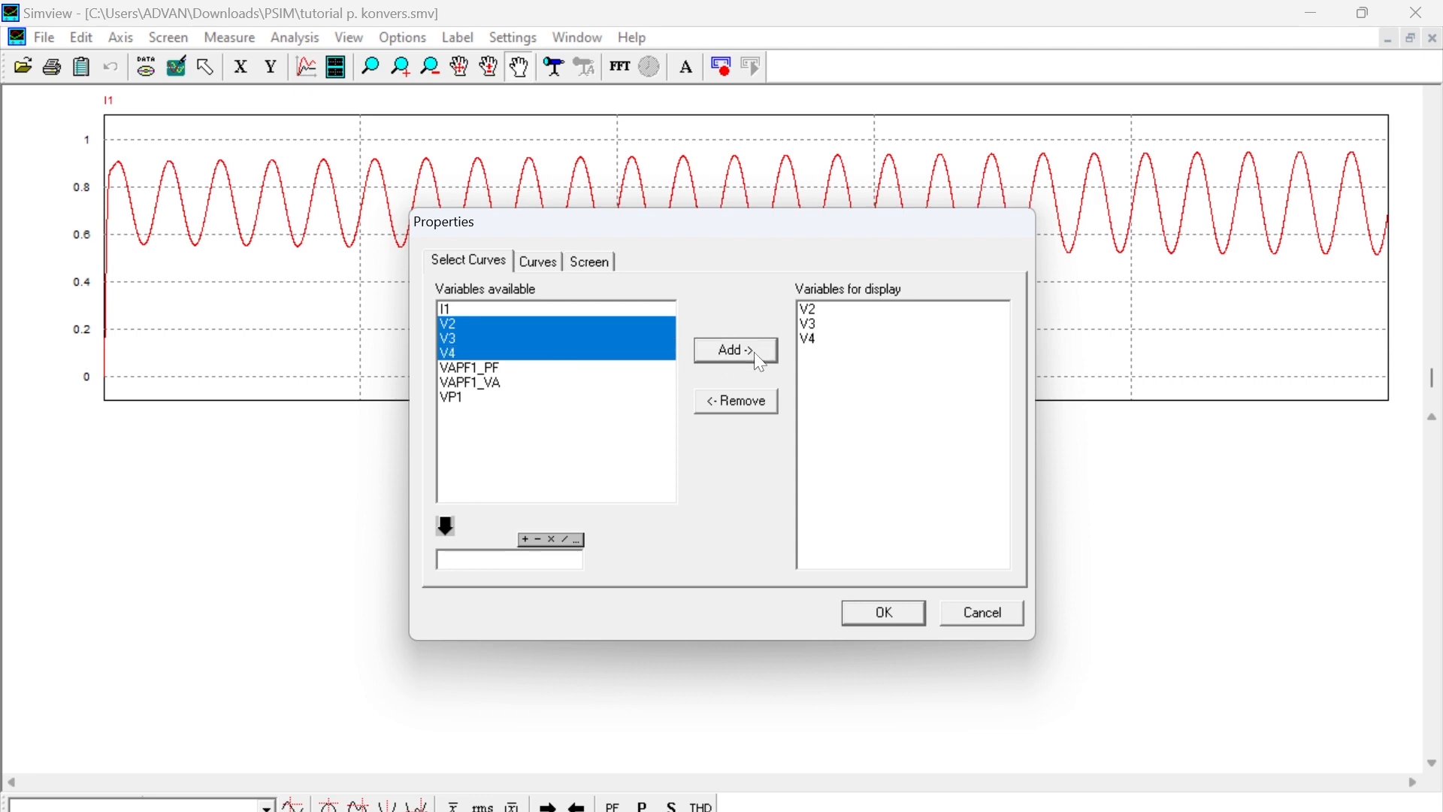
{"action": "left_click", "coordinate": [887, 614]}
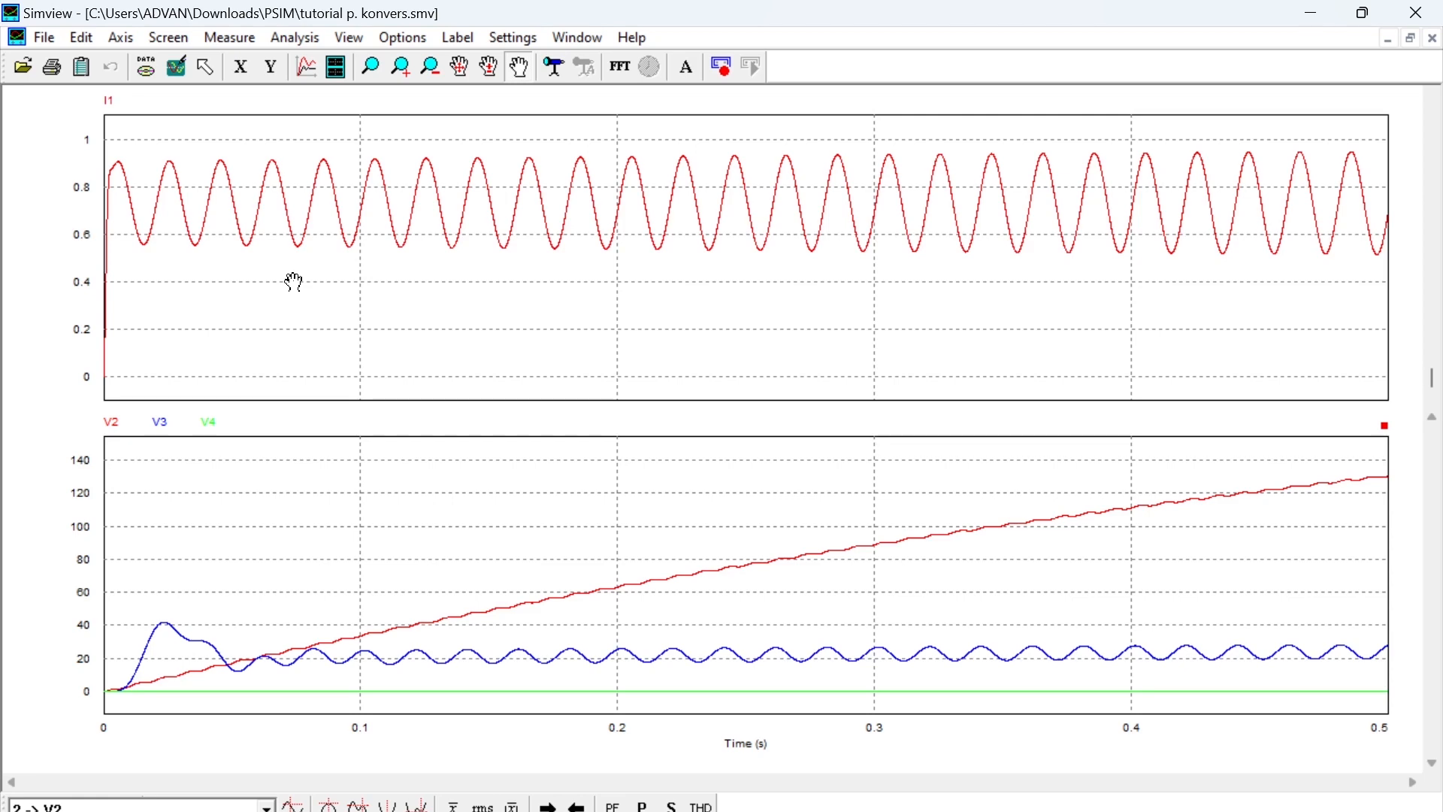
- Measure the curve values at the second peak of I1, at about 0.025 s
{"action": "left_click", "coordinate": [238, 39]}
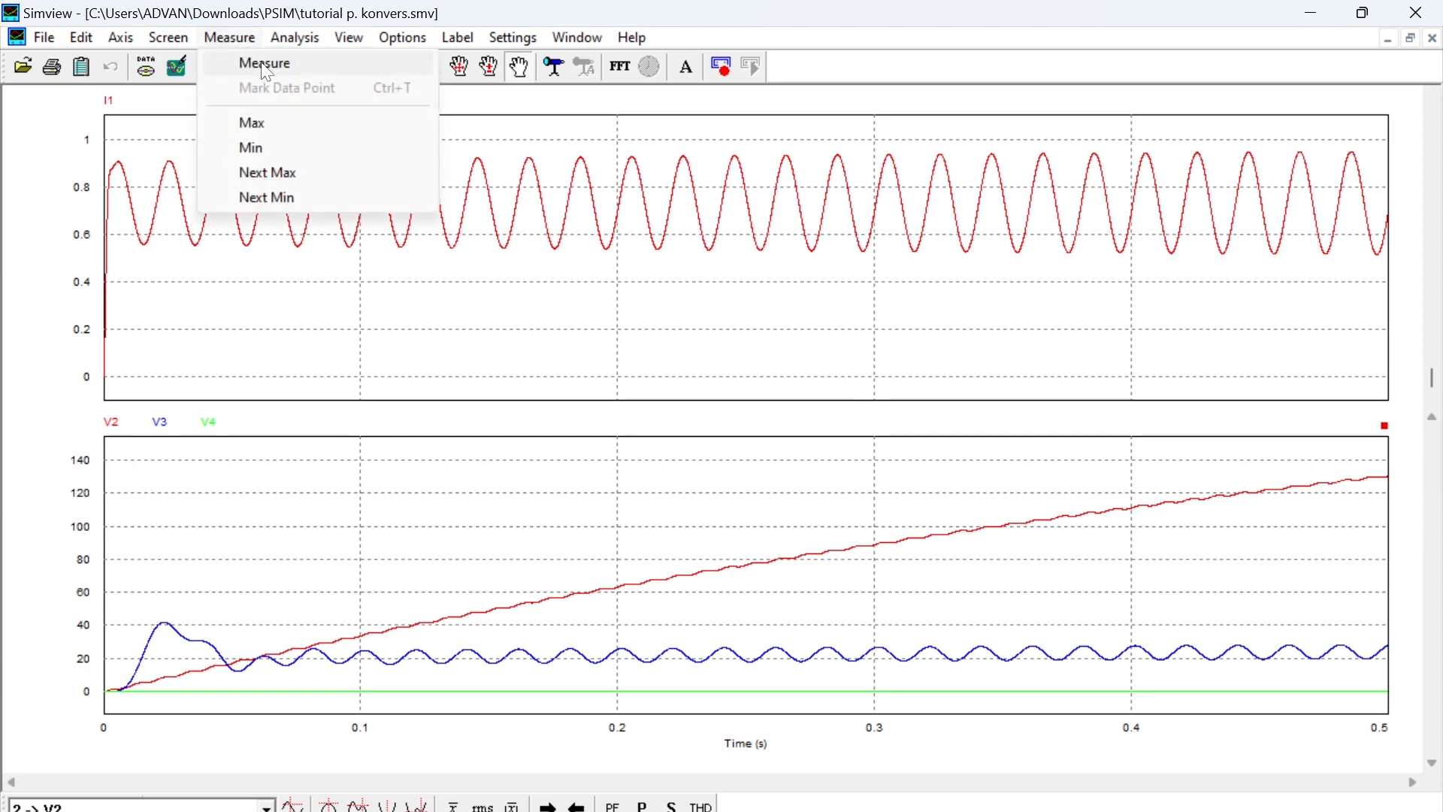
{"action": "left_click", "coordinate": [264, 68]}
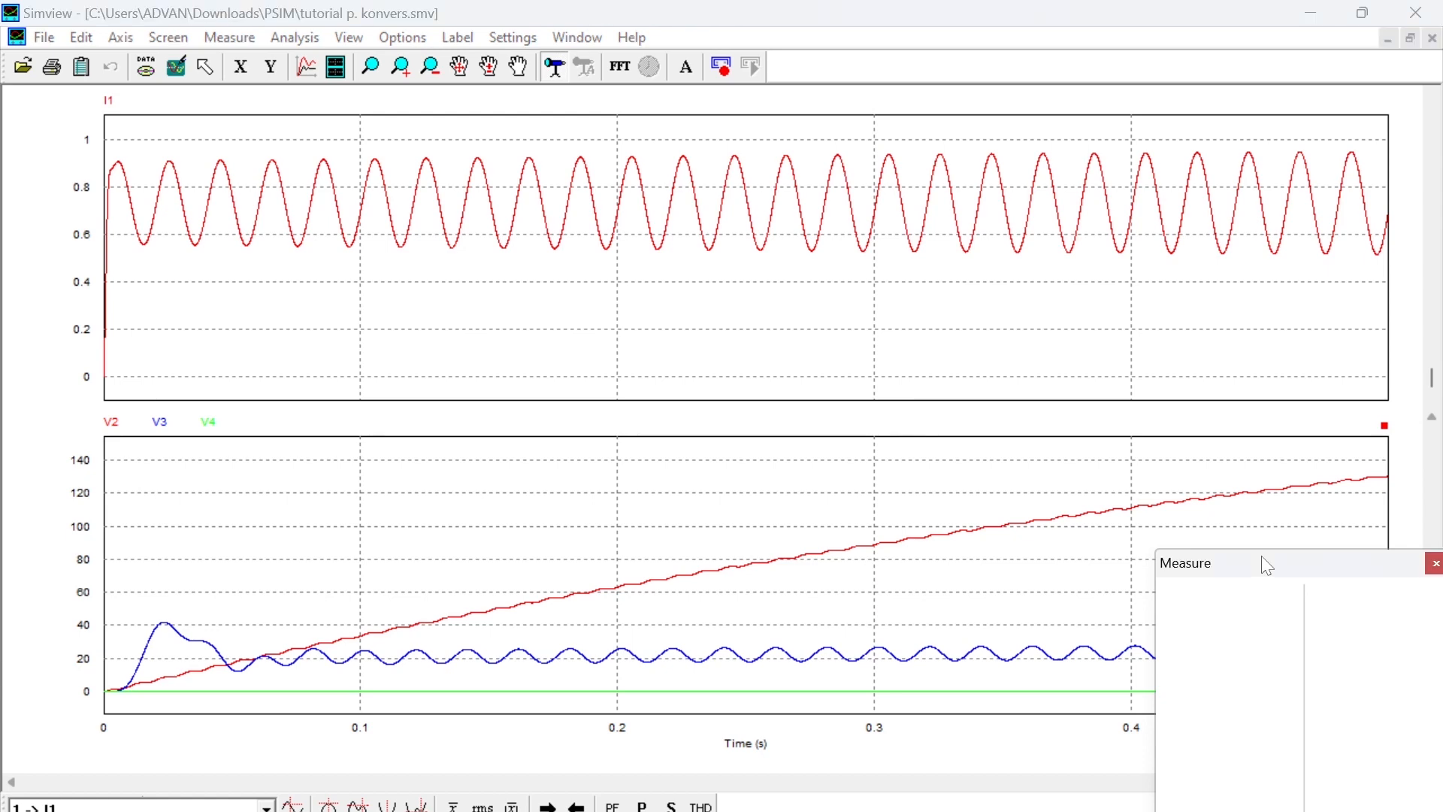
{"action": "left_click_drag", "start_coordinate": [1263, 559], "coordinate": [1202, 529]}
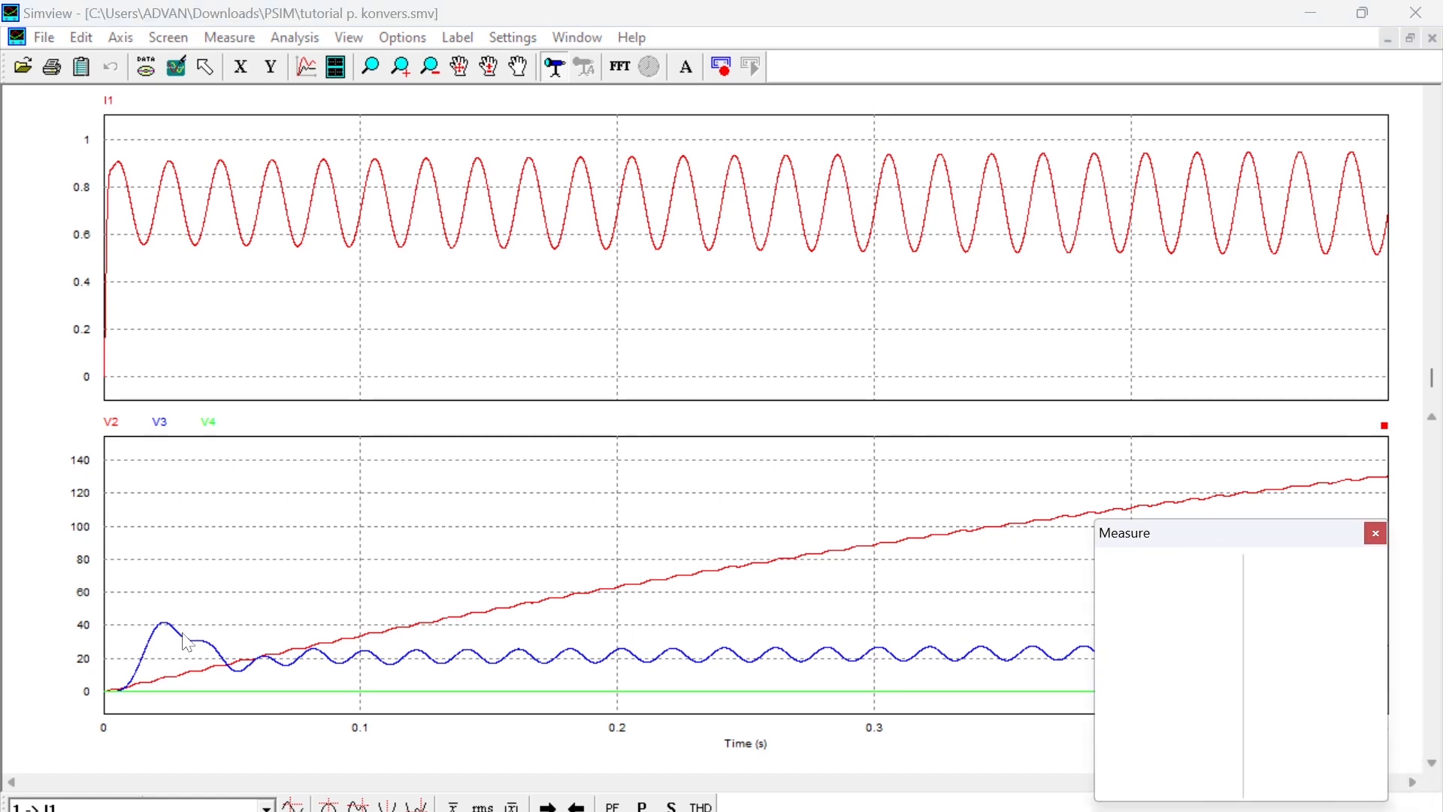
{"action": "left_click", "coordinate": [169, 163]}
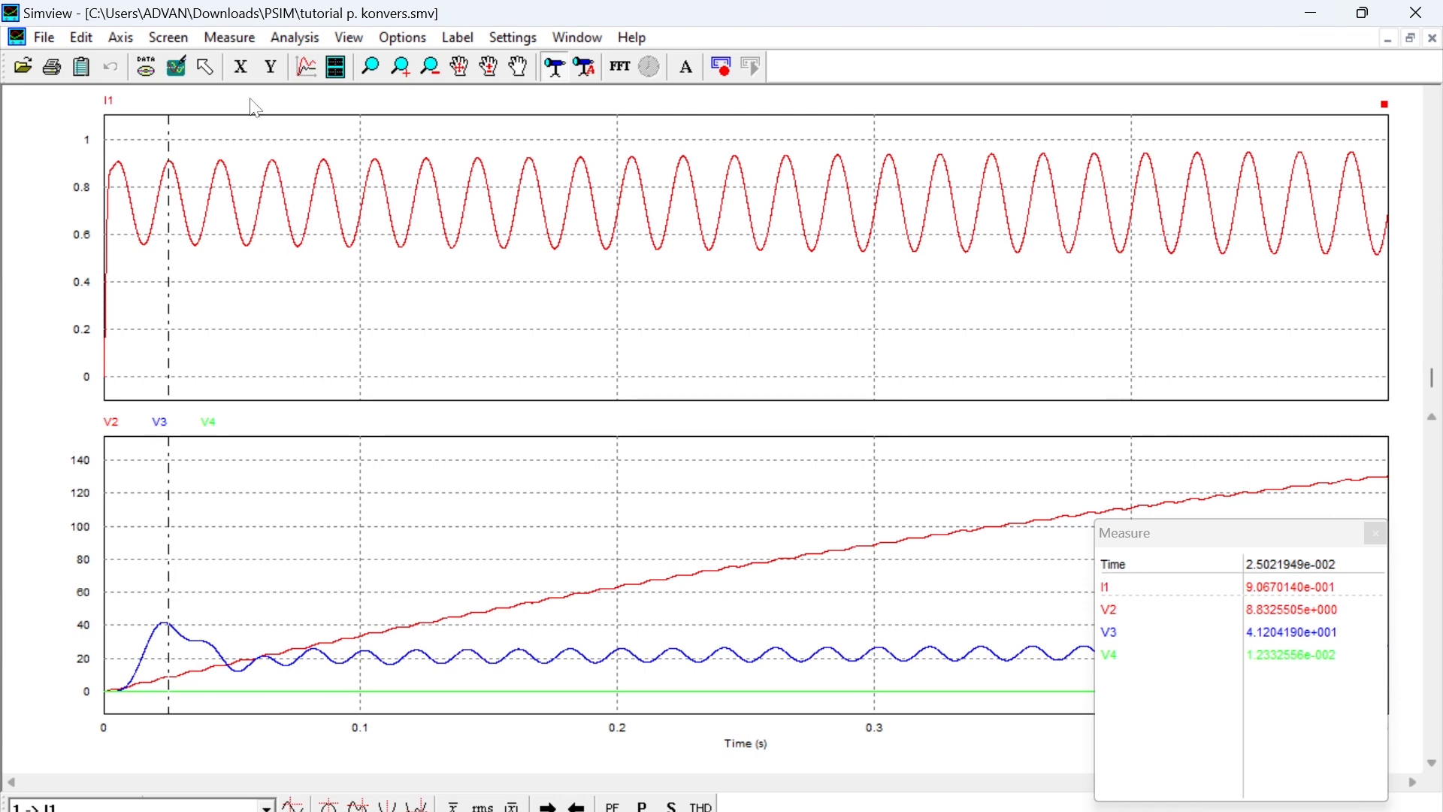
- Calculate the curves' average values, measure them at about 0.255 s, and close the Measure window
{"action": "left_click", "coordinate": [293, 36]}
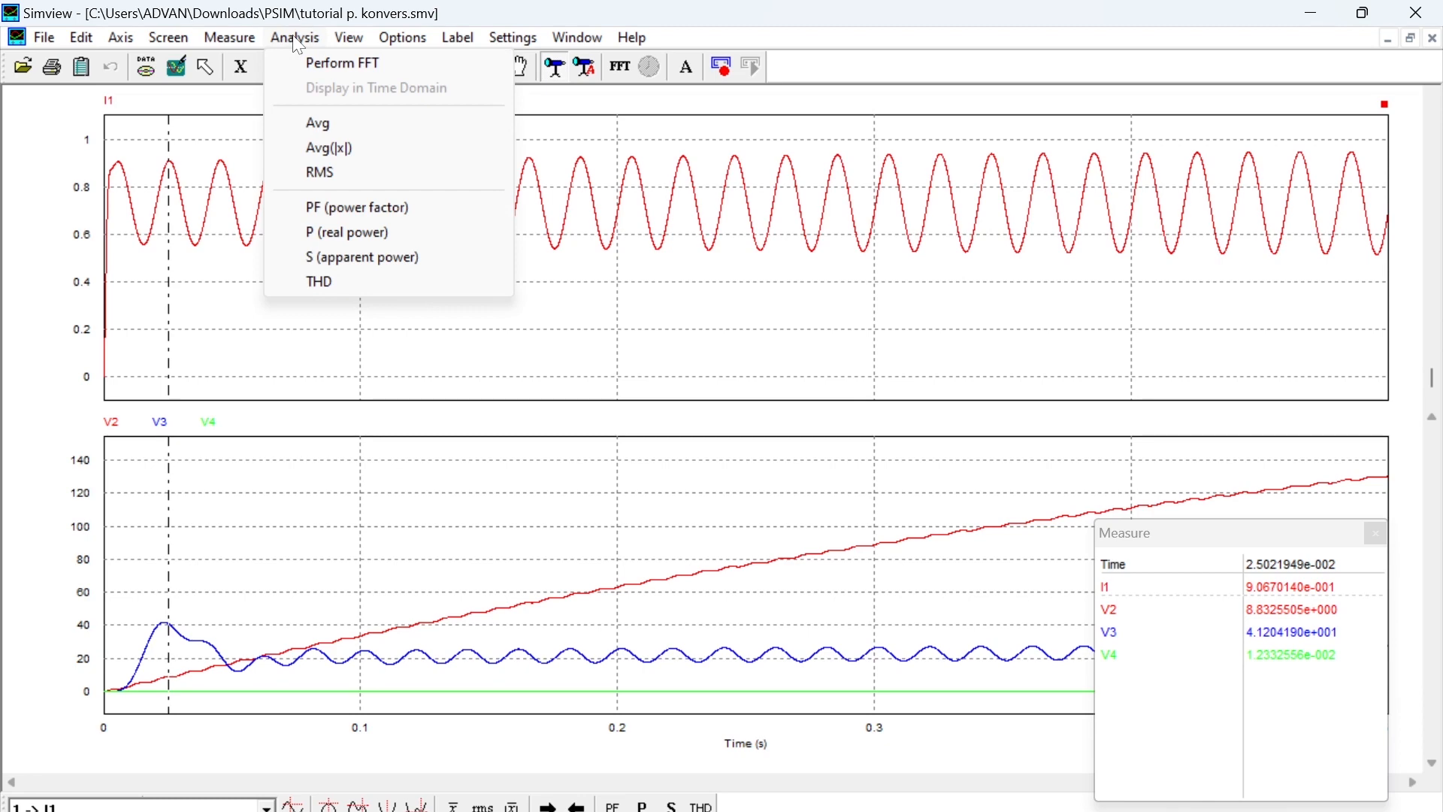
{"action": "left_click", "coordinate": [347, 133]}
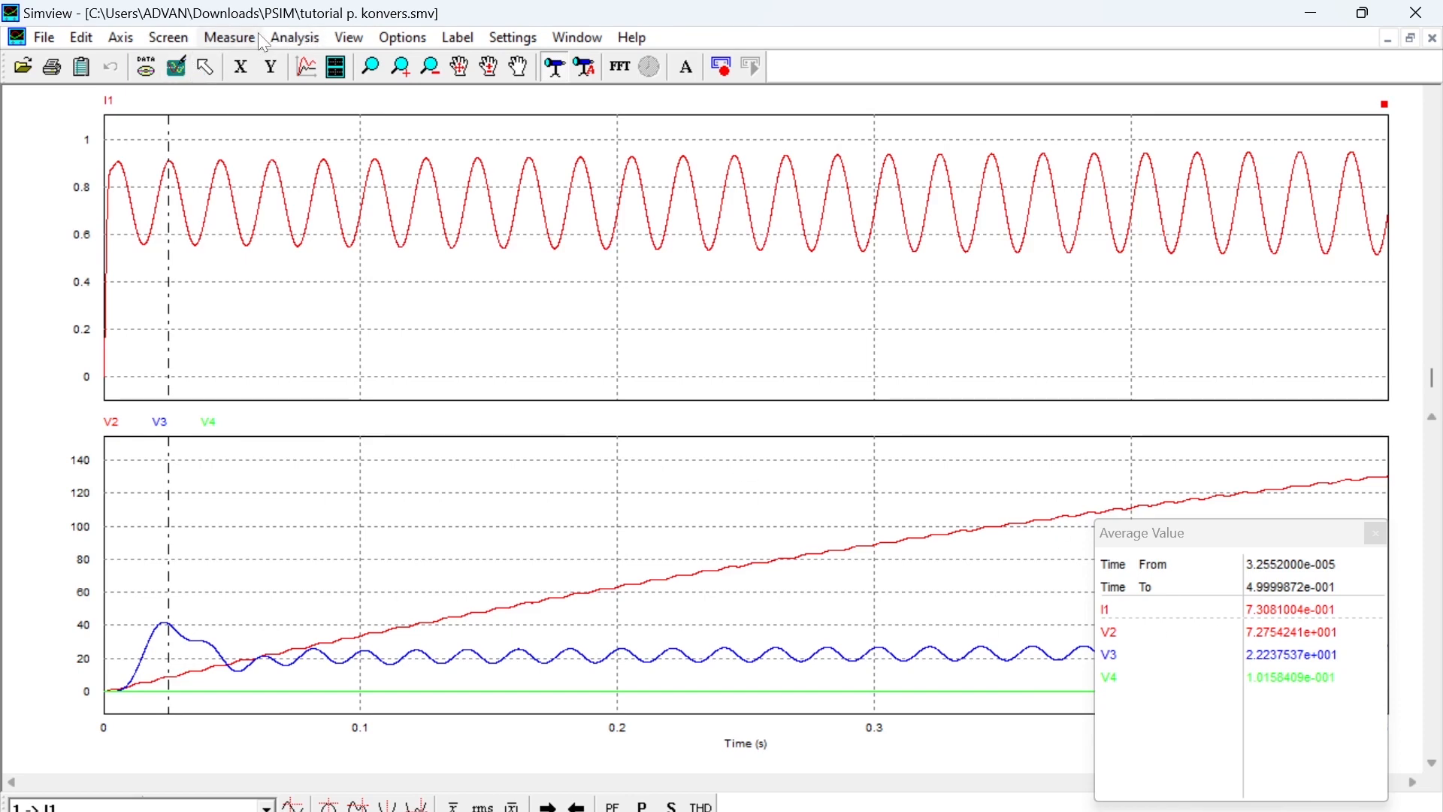
{"action": "left_click", "coordinate": [212, 42]}
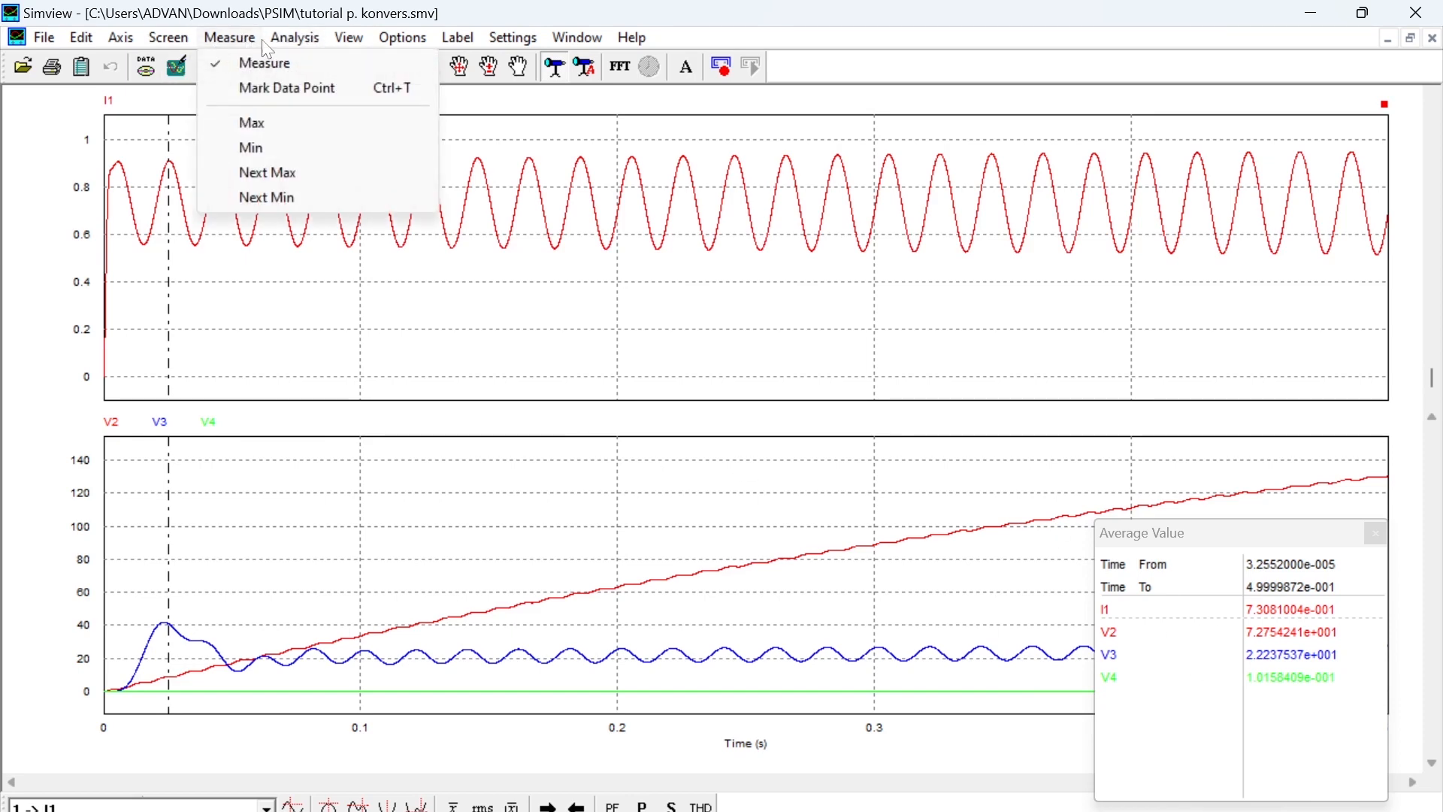
{"action": "mouse_move", "coordinate": [284, 42]}
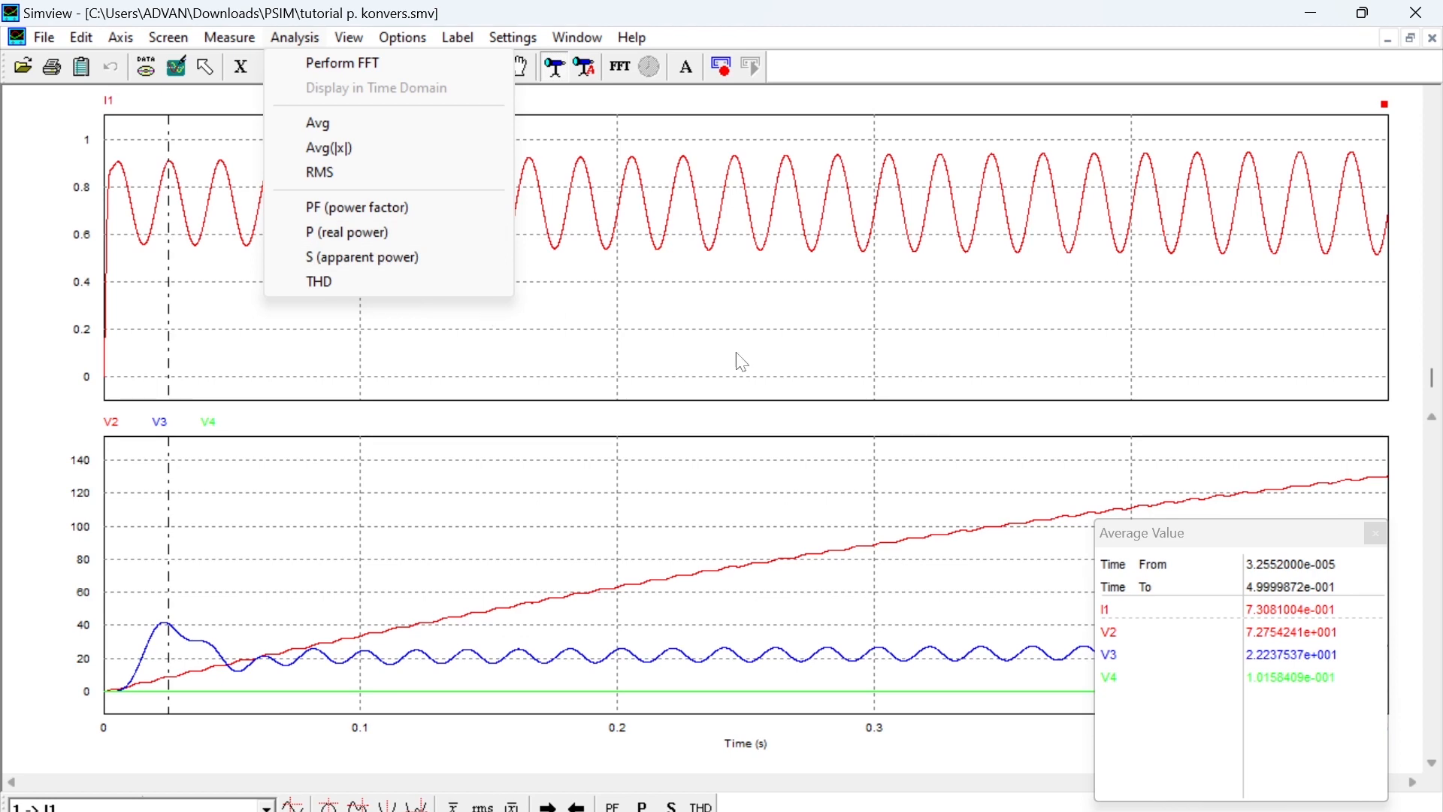
{"action": "left_click", "coordinate": [762, 362]}
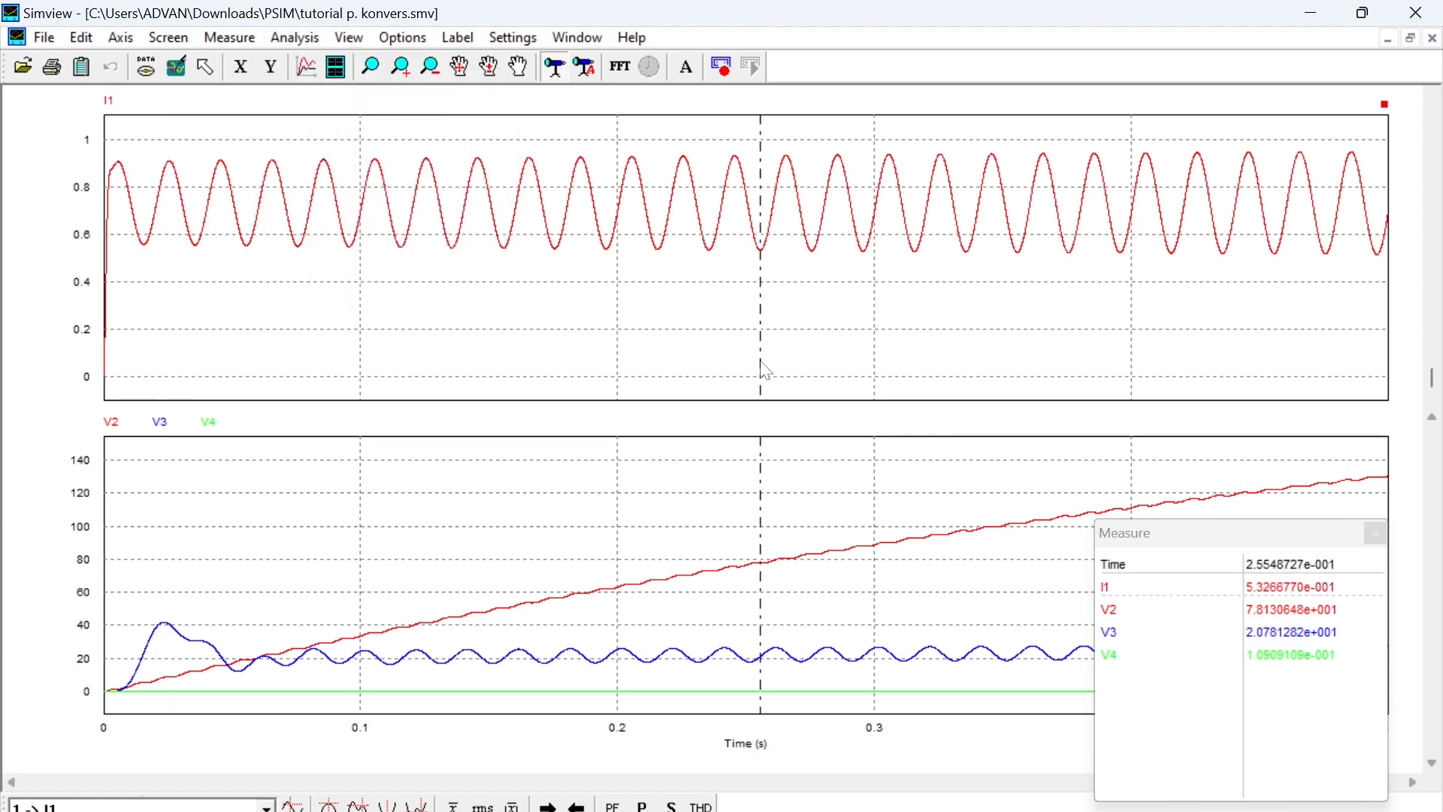
{"action": "left_click", "coordinate": [1377, 534]}
{"action": "left_click", "coordinate": [935, 766]}
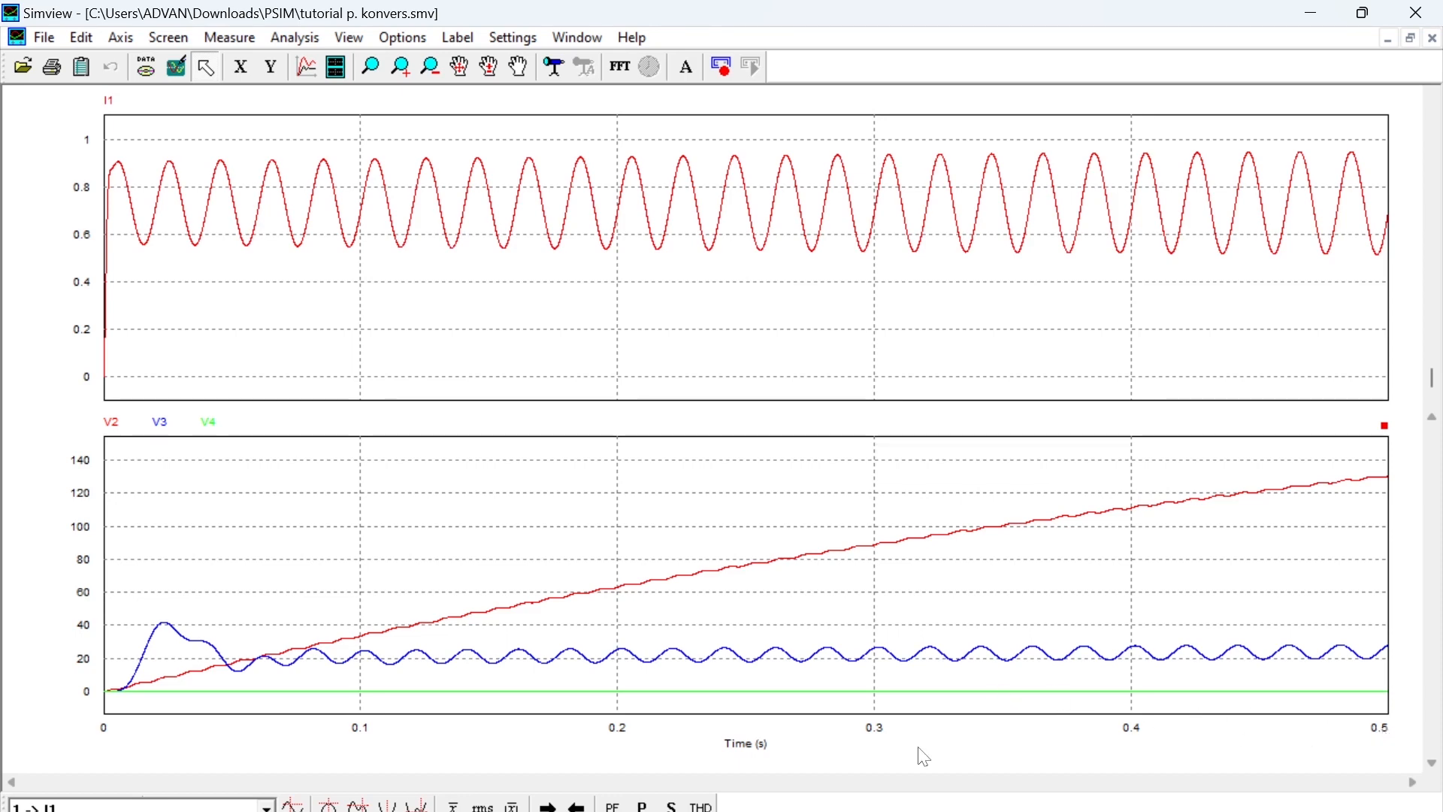
- Switch back to the PSIM schematic and set the Simulation Control total time to 0.1
{"action": "left_click", "coordinate": [1315, 14]}
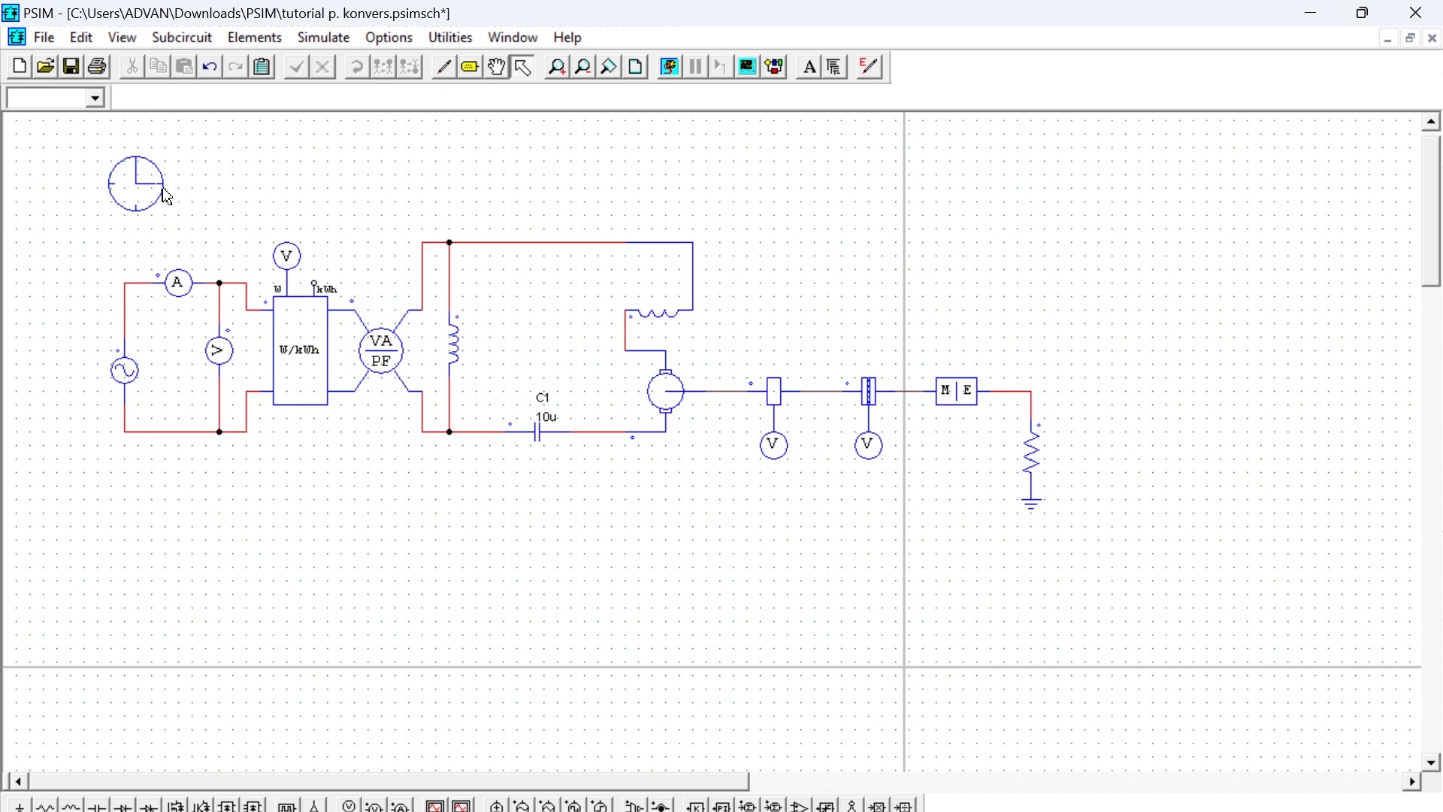
{"action": "left_click", "coordinate": [137, 192]}
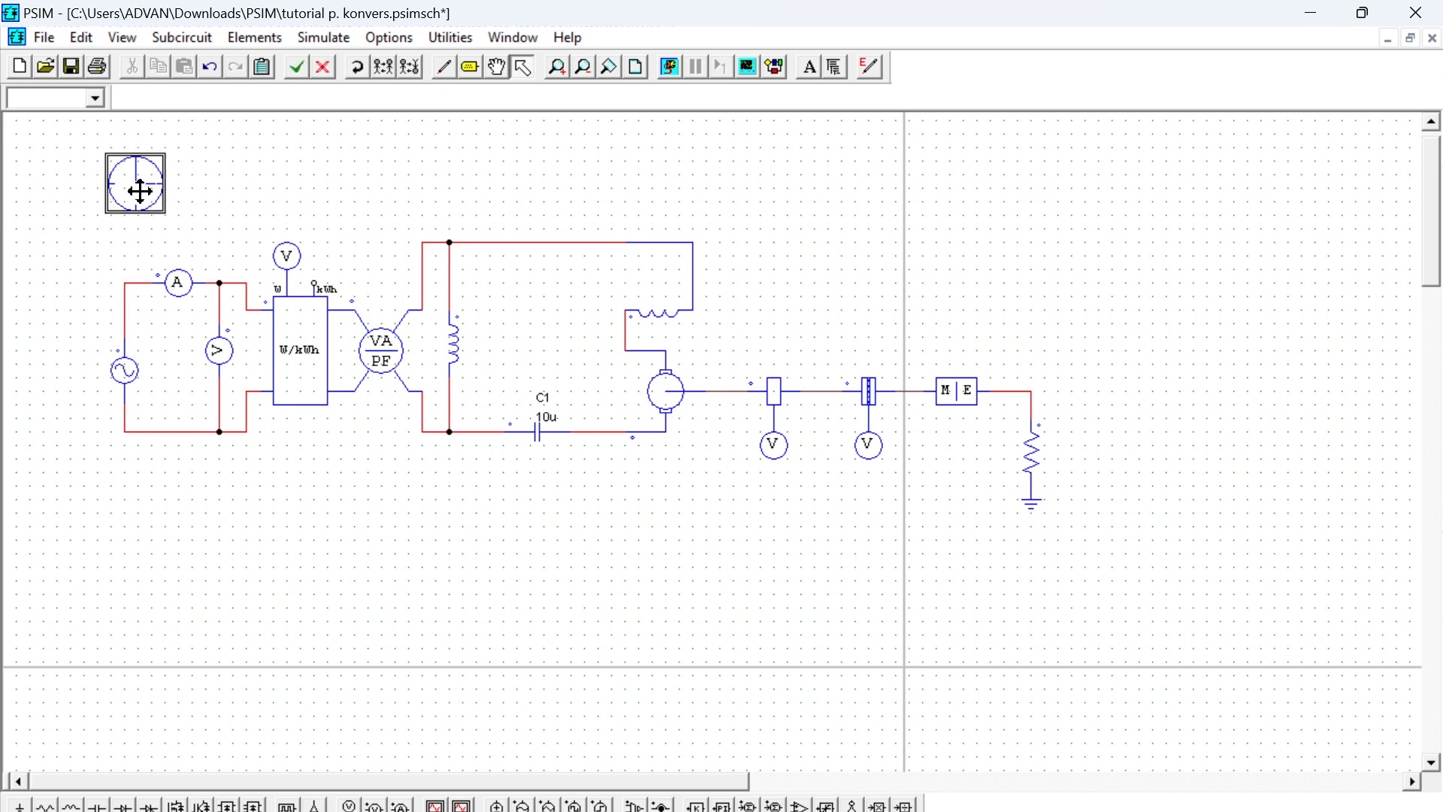
{"action": "double_click", "coordinate": [138, 189]}
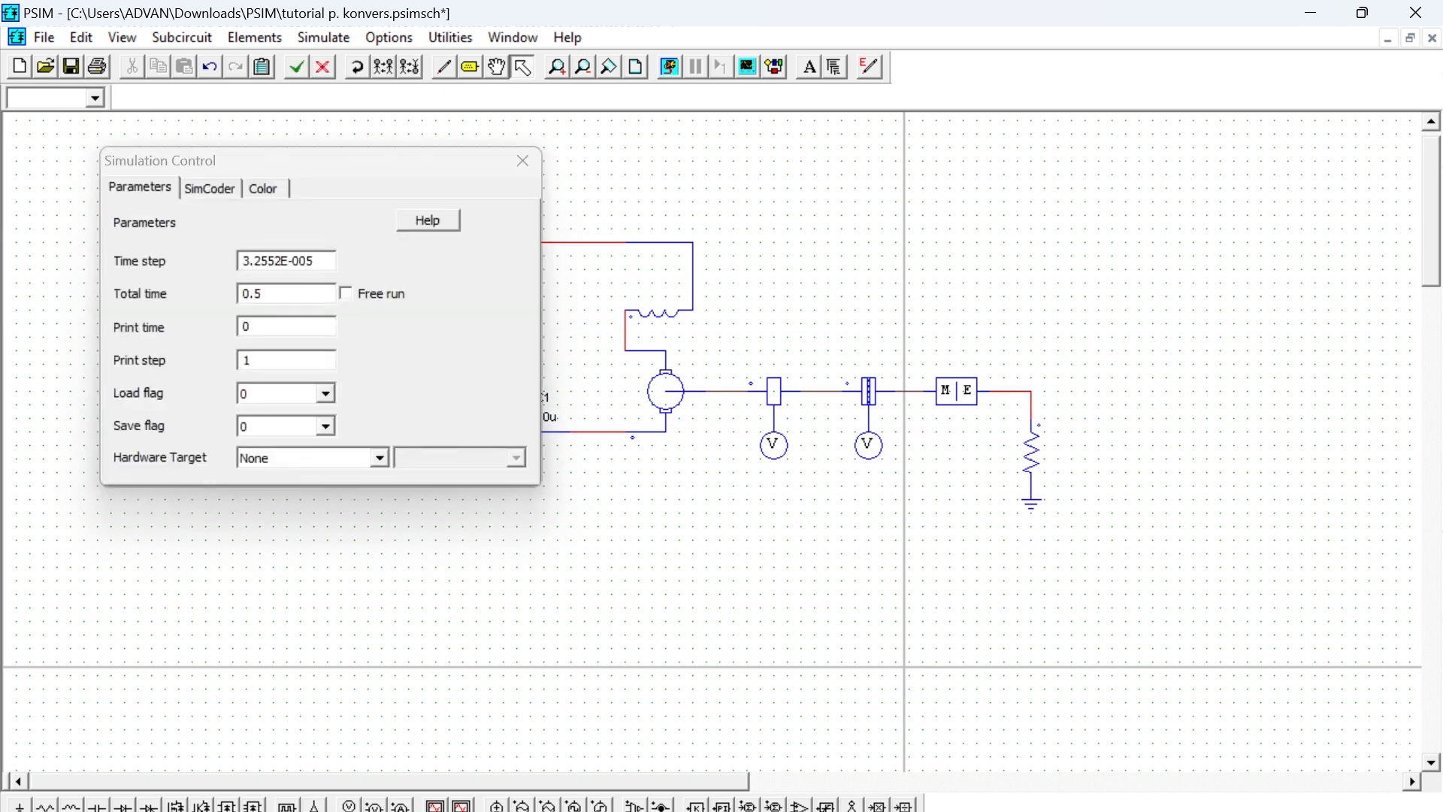
{"action": "left_click", "coordinate": [286, 292]}
{"action": "key", "text": "BackSpace"}
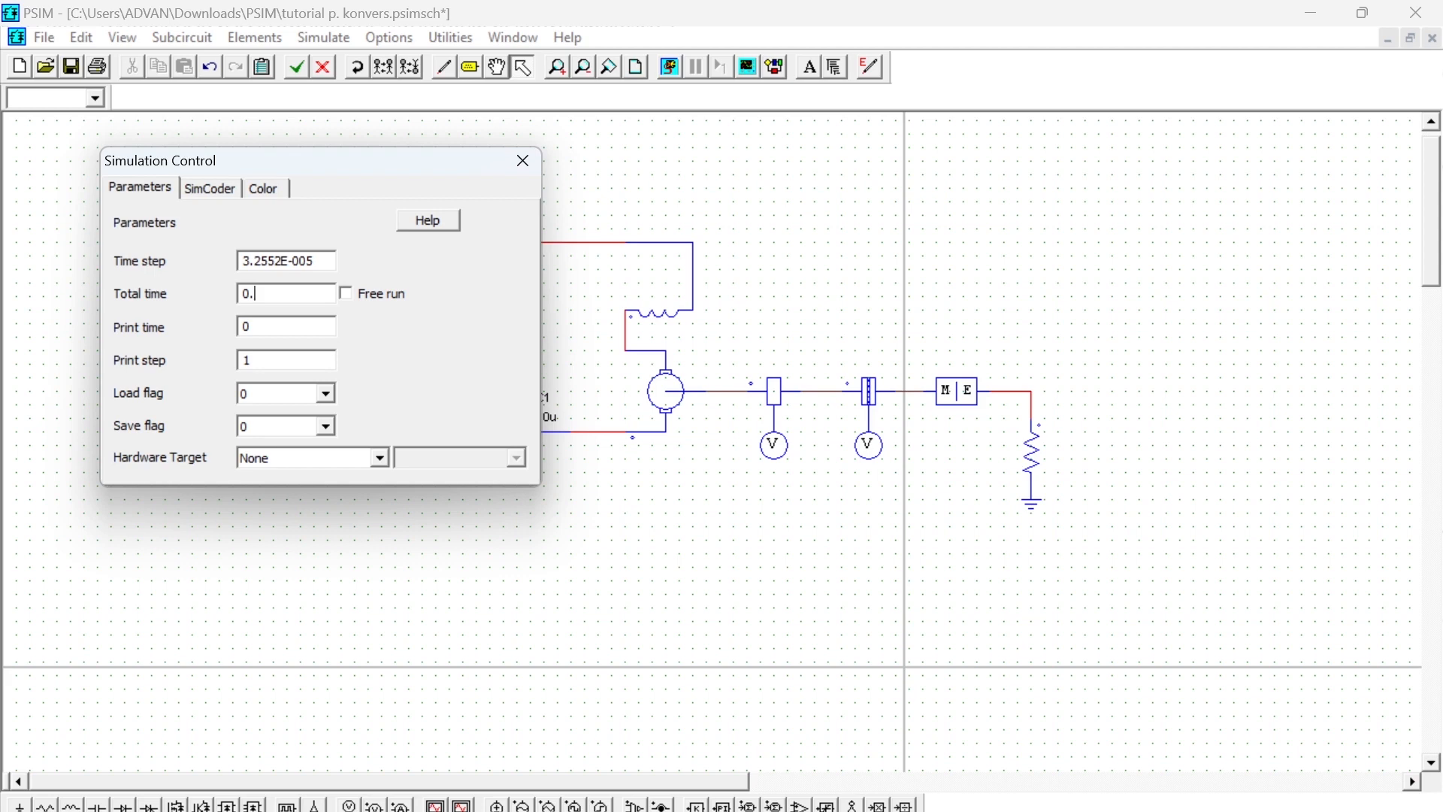
{"action": "type", "text": "1"}
{"action": "left_click", "coordinate": [524, 160]}
- Switch to Simview, reload the waveform data, and close Simview
{"action": "mouse_move", "coordinate": [1026, 811]}
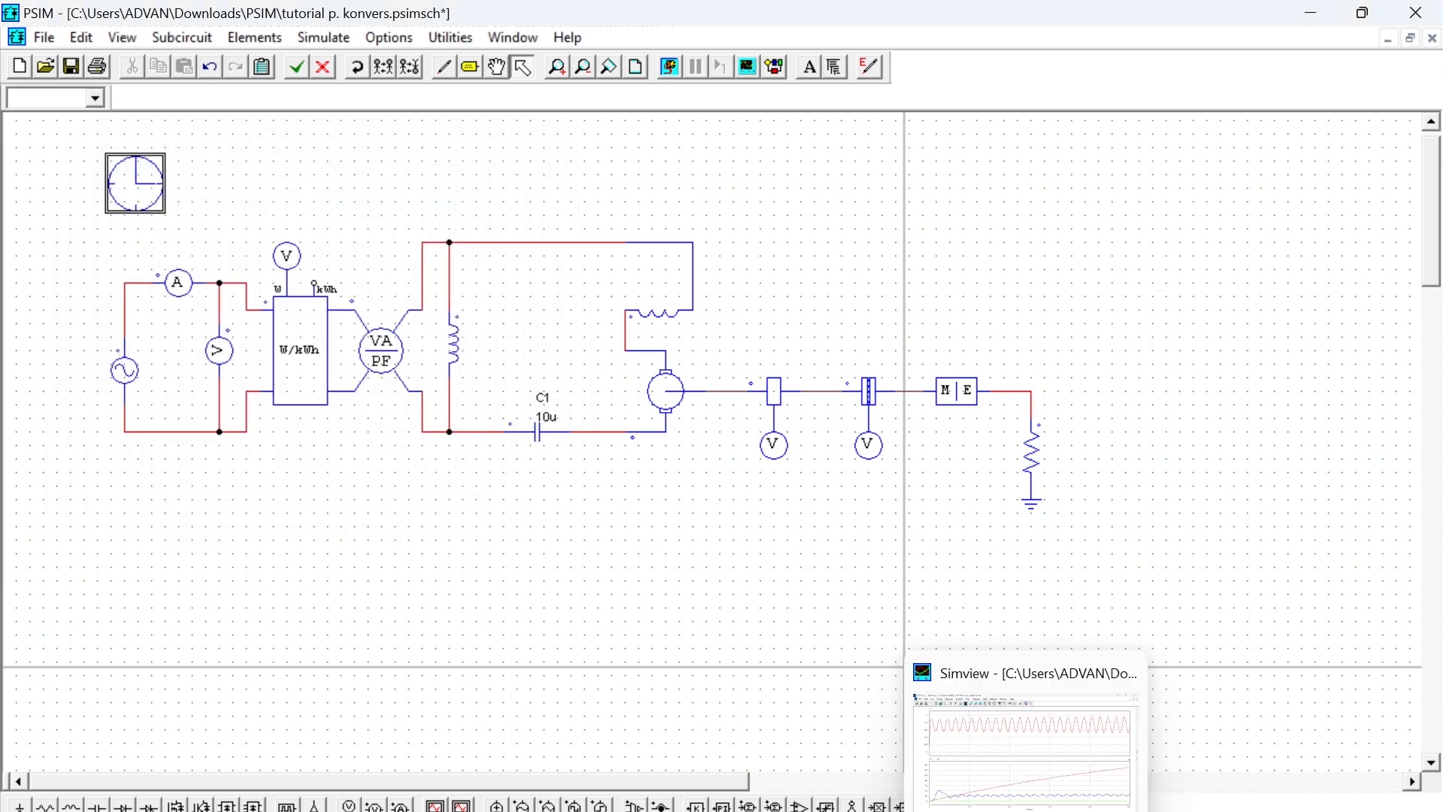
{"action": "left_click", "coordinate": [1027, 747]}
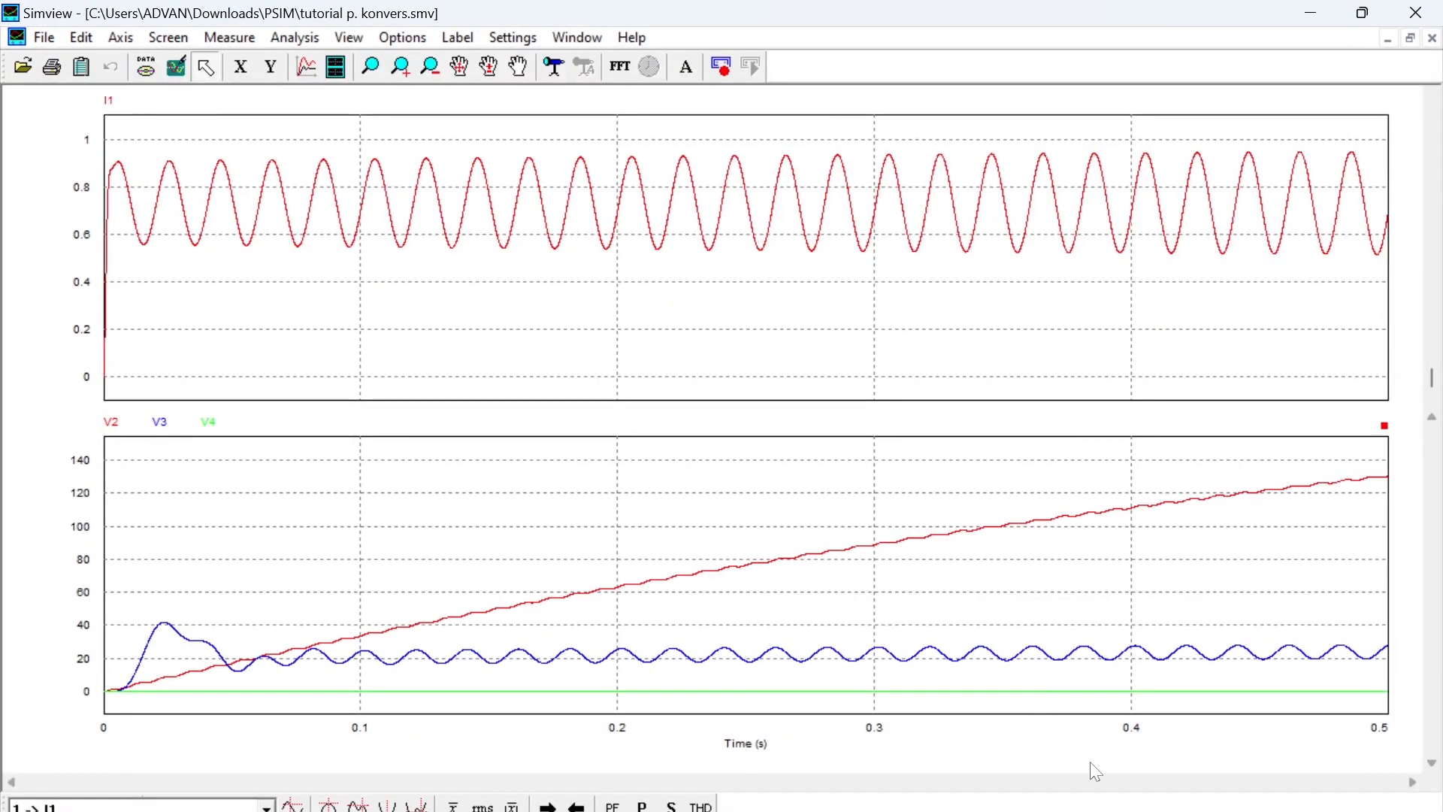
{"action": "left_click", "coordinate": [150, 79]}
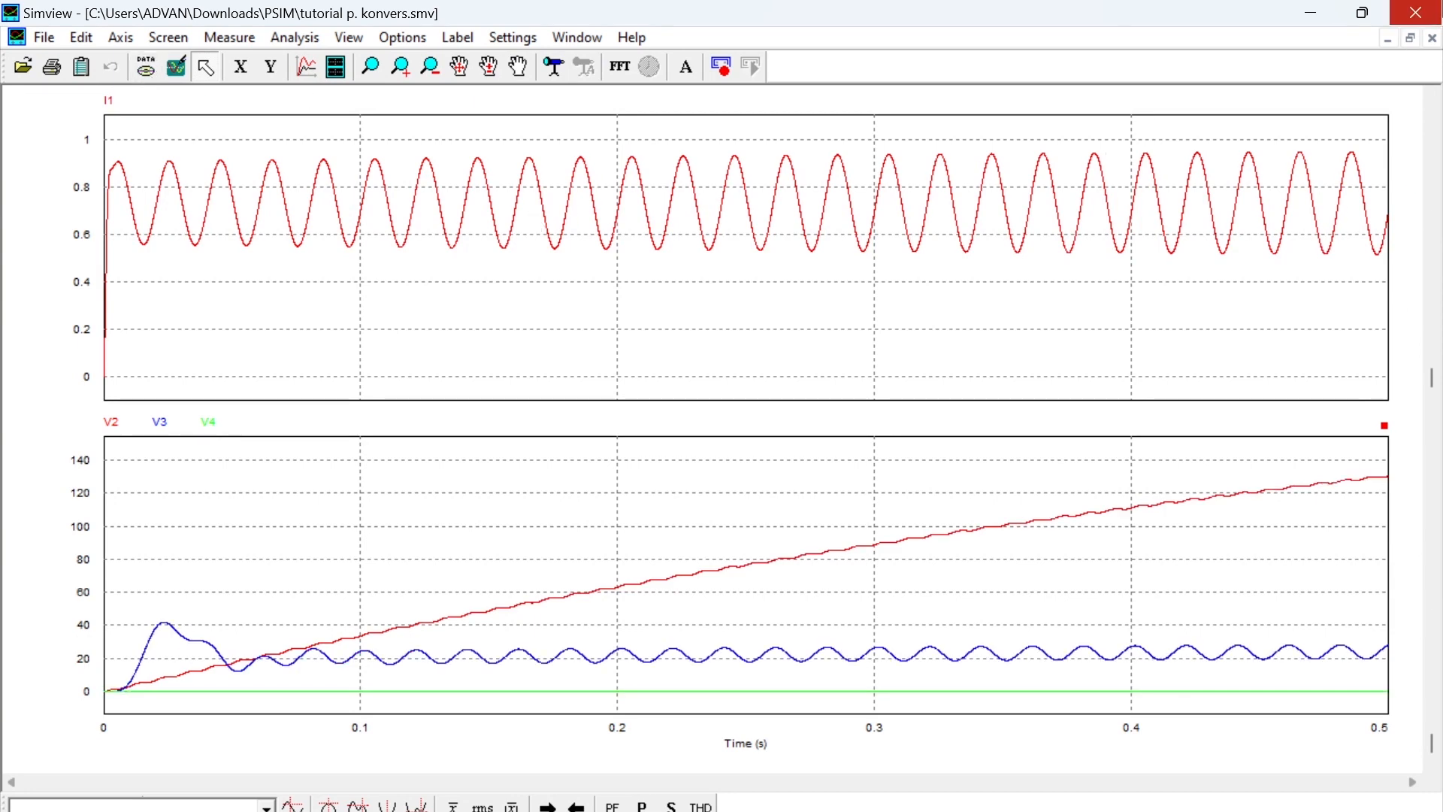
{"action": "left_click", "coordinate": [1415, 13]}
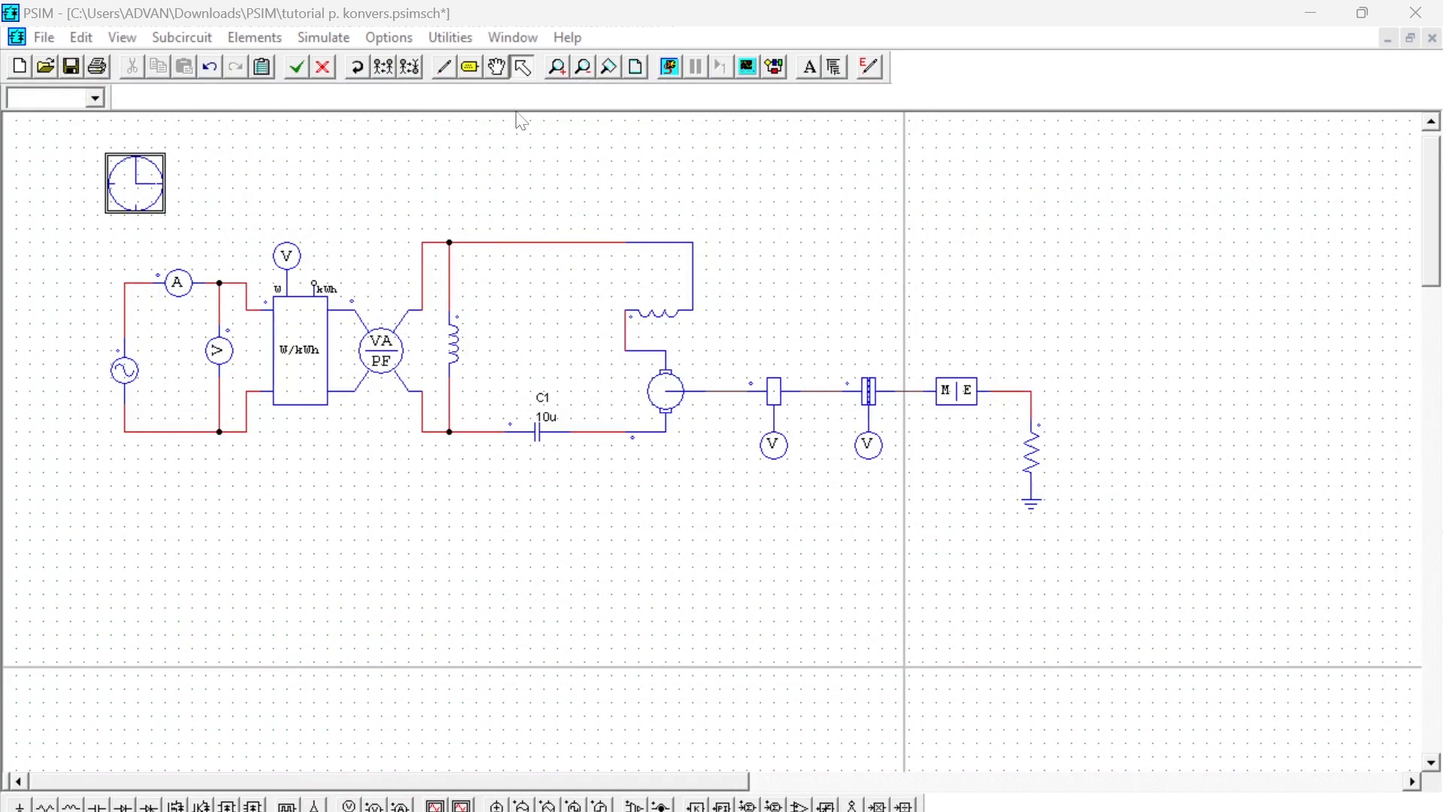
- Run the motor circuit simulation again with the new total time
{"action": "left_click", "coordinate": [396, 264]}
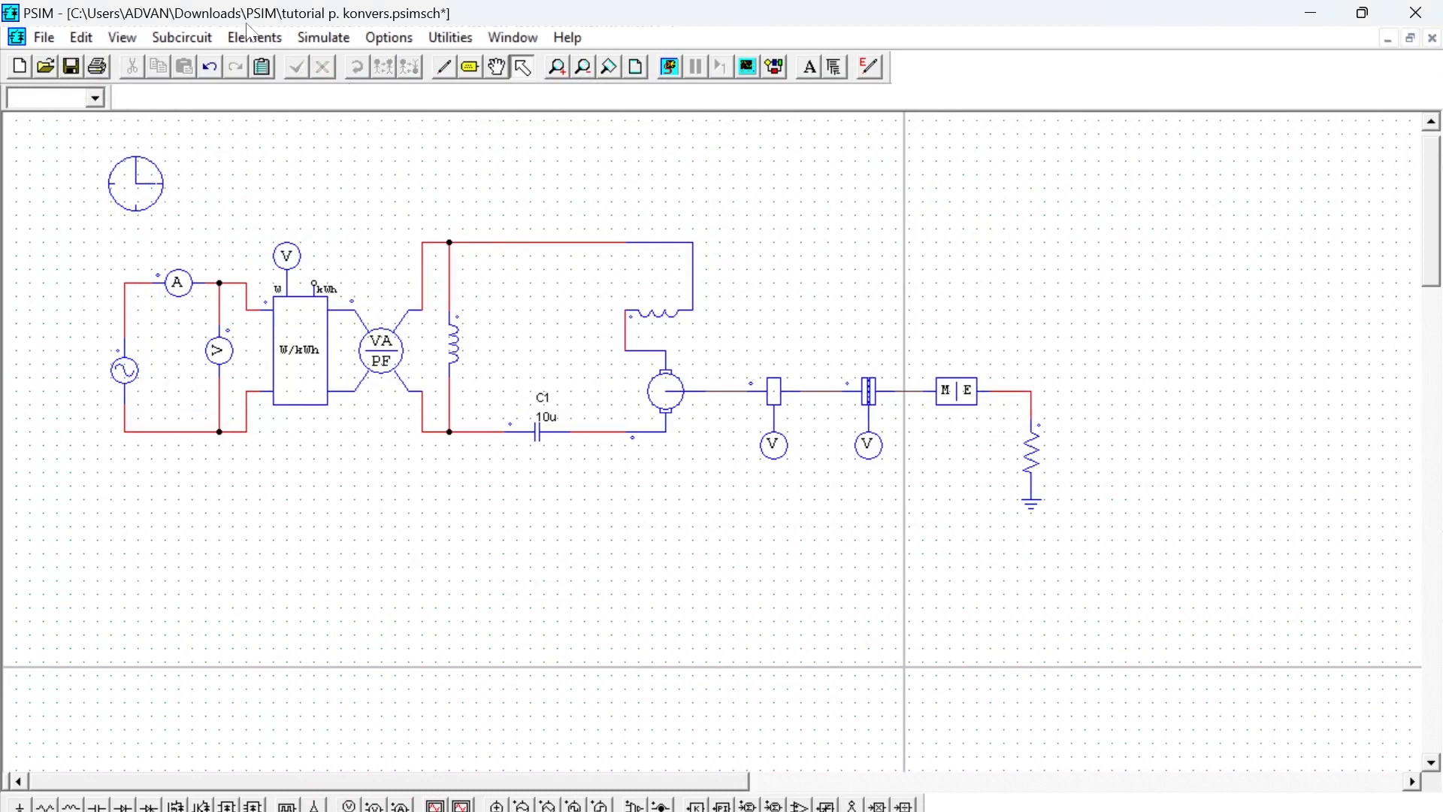
{"action": "left_click", "coordinate": [323, 37]}
{"action": "left_click", "coordinate": [373, 99]}
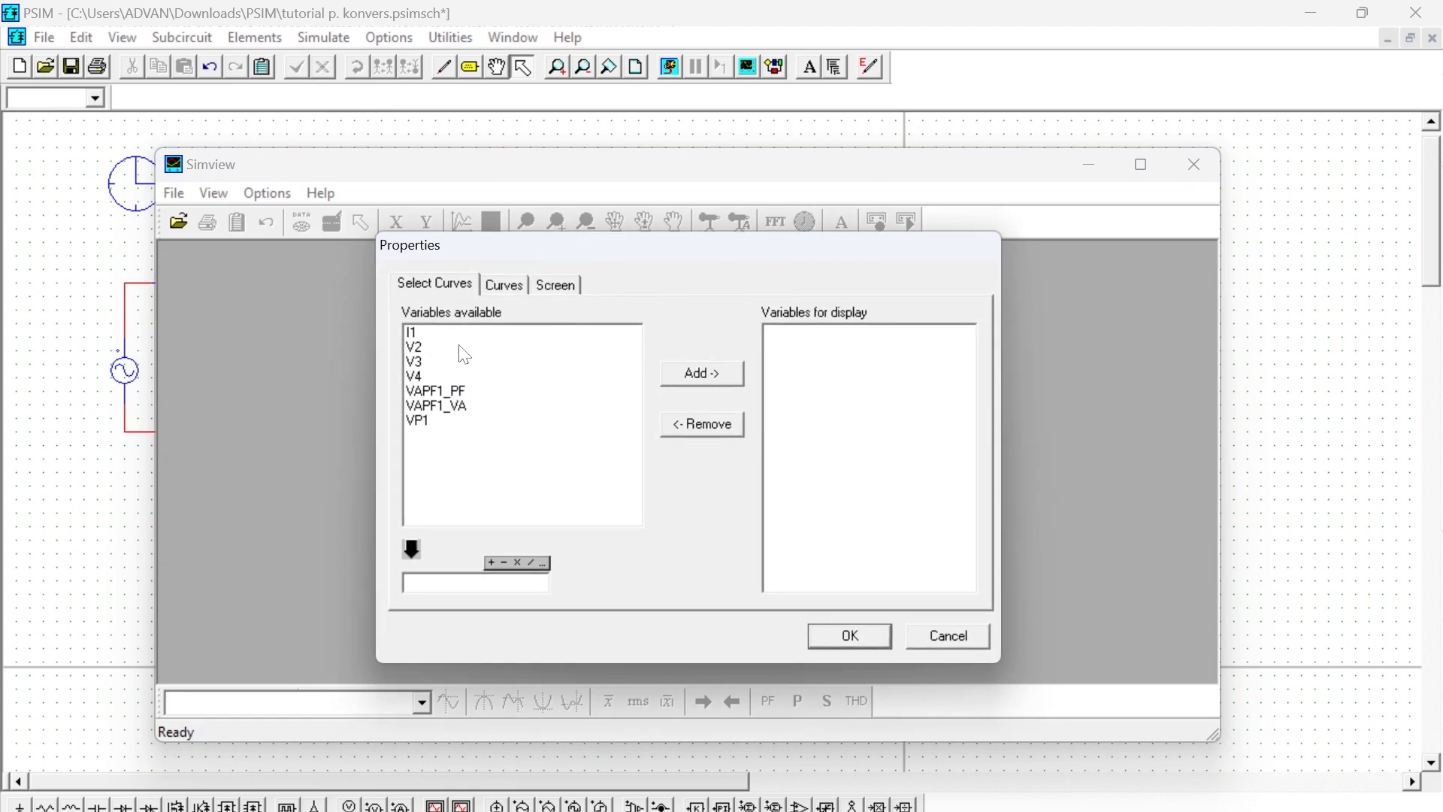
- Plot only the I1 curve in Simview and maximize its graph window
{"action": "left_click", "coordinate": [464, 347]}
{"action": "left_click", "coordinate": [498, 332], "text": "ctrl"}
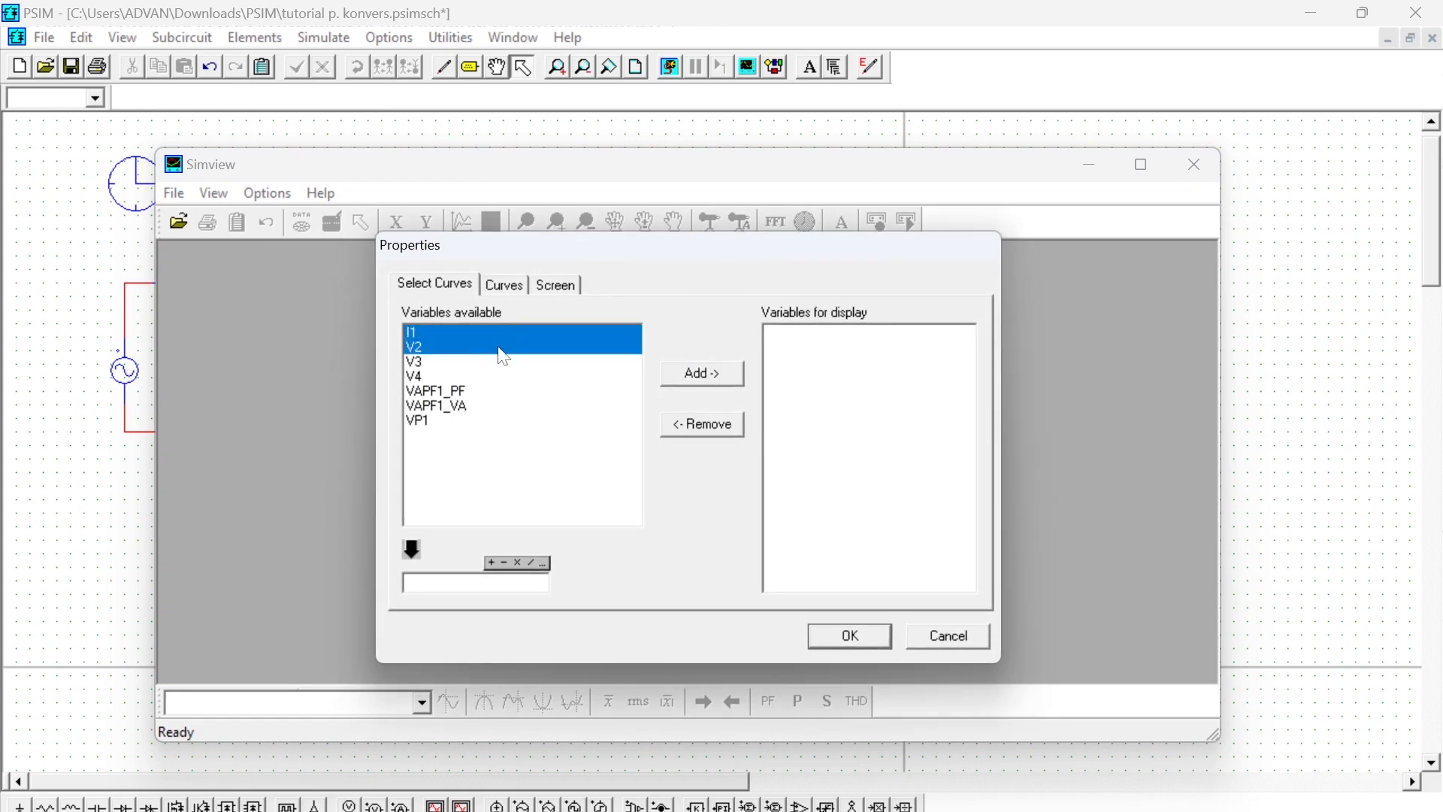
{"action": "left_click", "coordinate": [498, 347], "text": "ctrl"}
{"action": "left_click", "coordinate": [726, 373]}
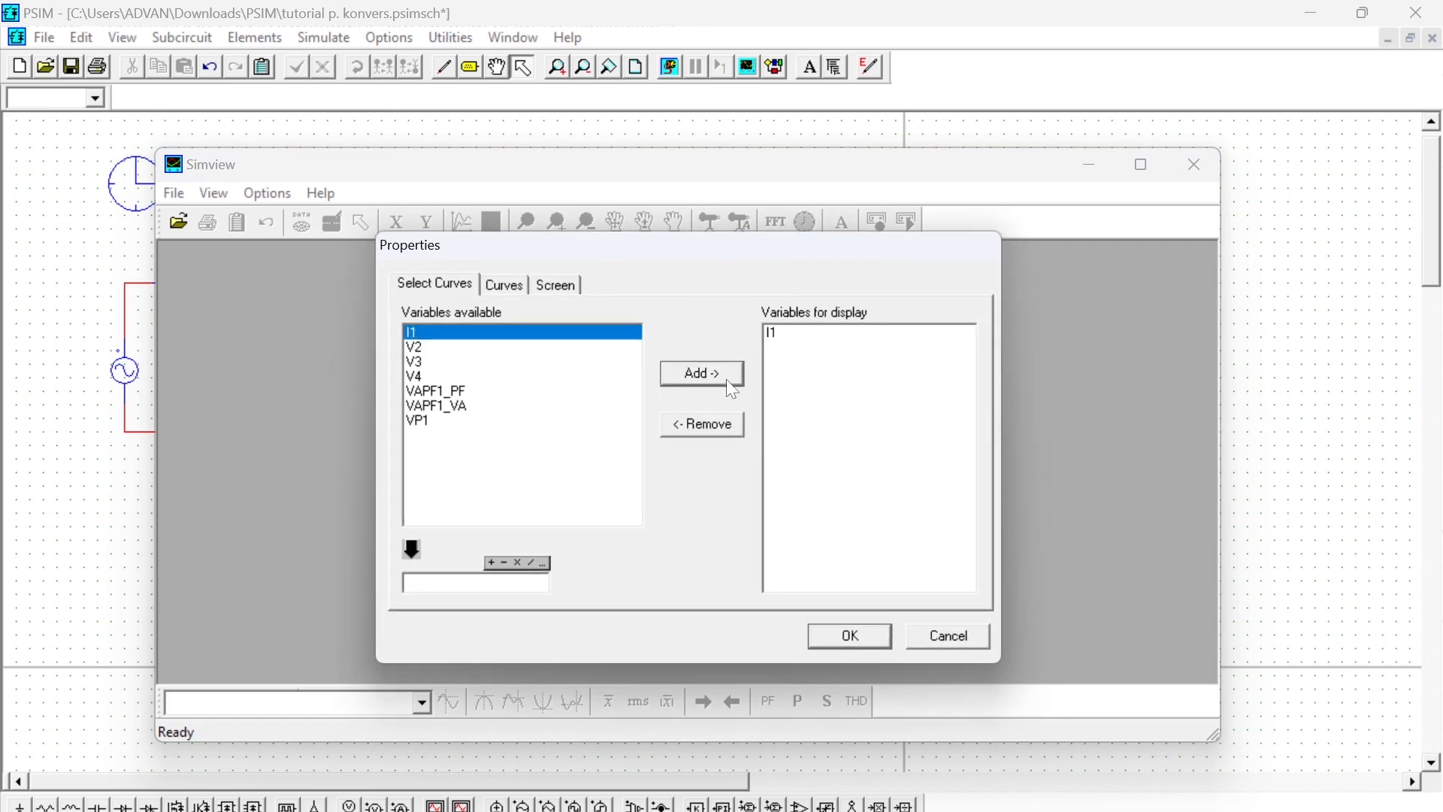
{"action": "left_click", "coordinate": [862, 640]}
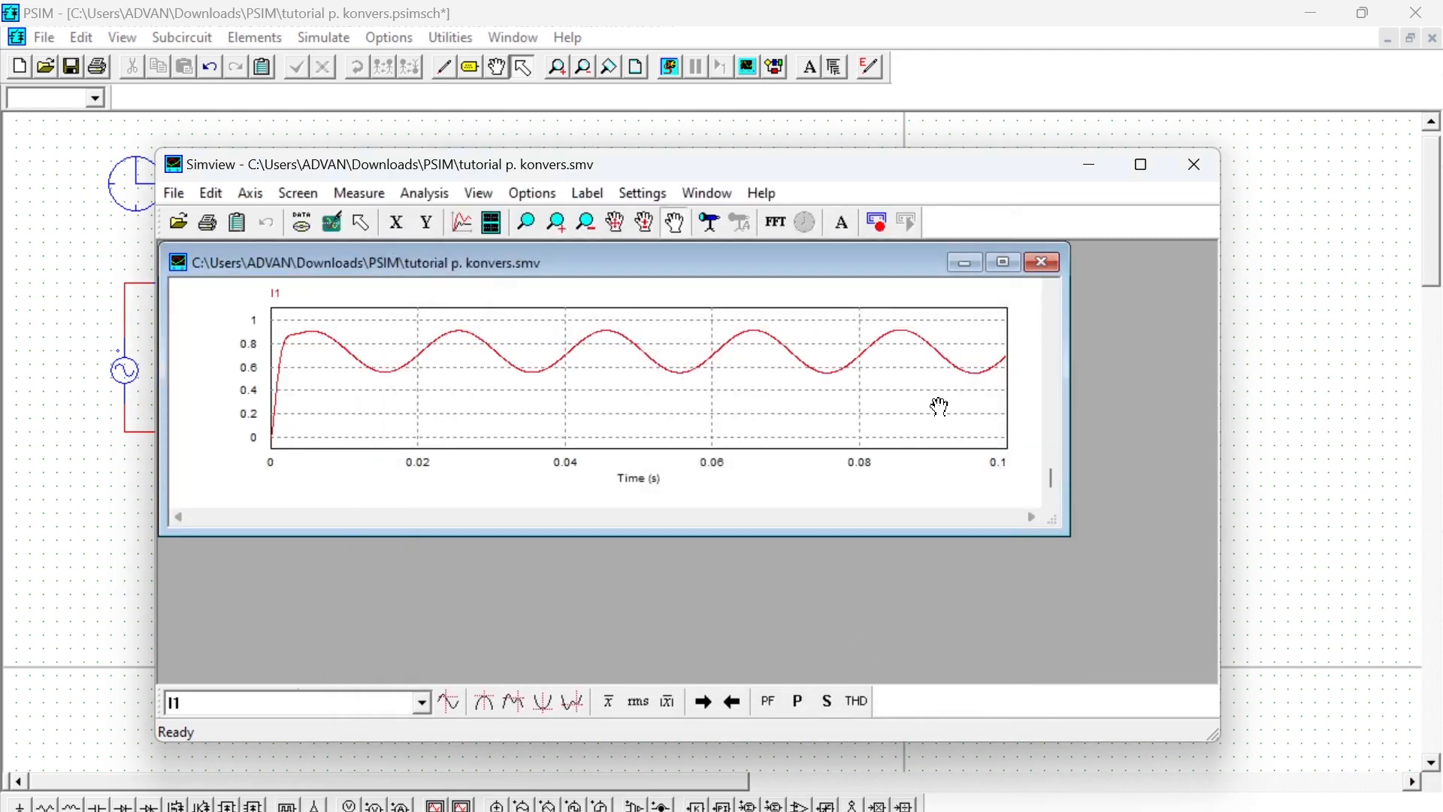
{"action": "left_click", "coordinate": [1004, 263]}
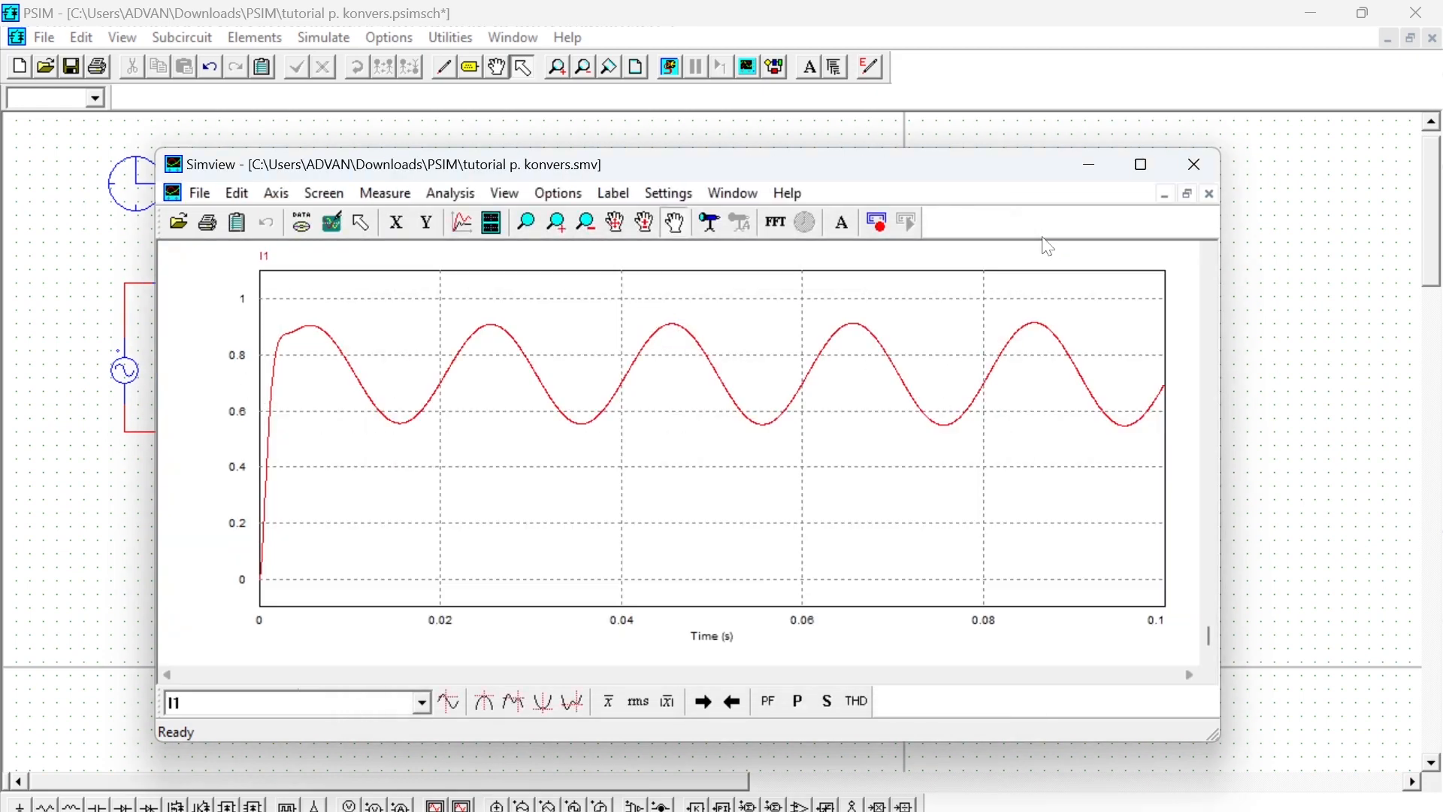
- Maximize the Simview window and measure the I1 curve at its second peak
{"action": "left_click", "coordinate": [1142, 166]}
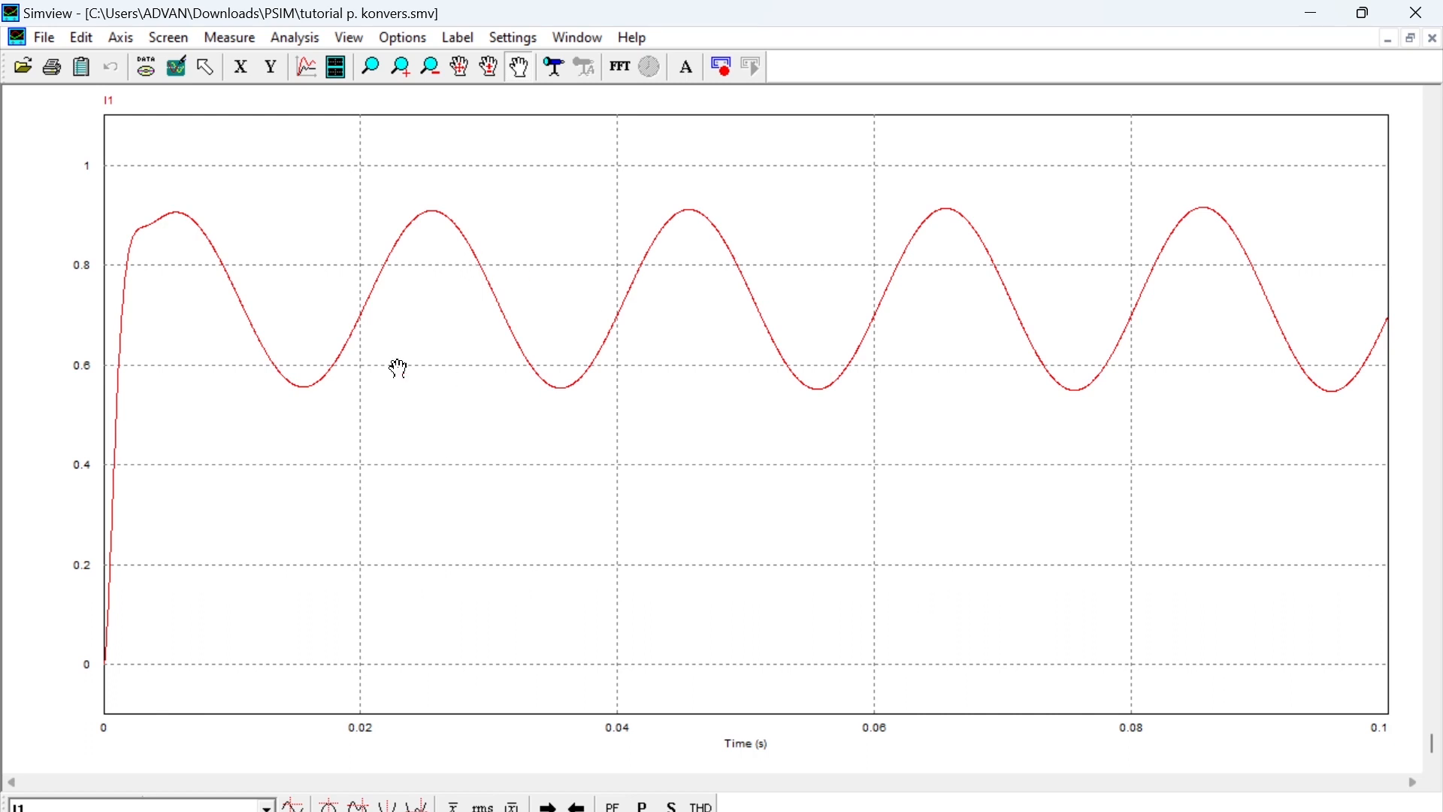
{"action": "left_click", "coordinate": [230, 38]}
{"action": "left_click", "coordinate": [267, 66]}
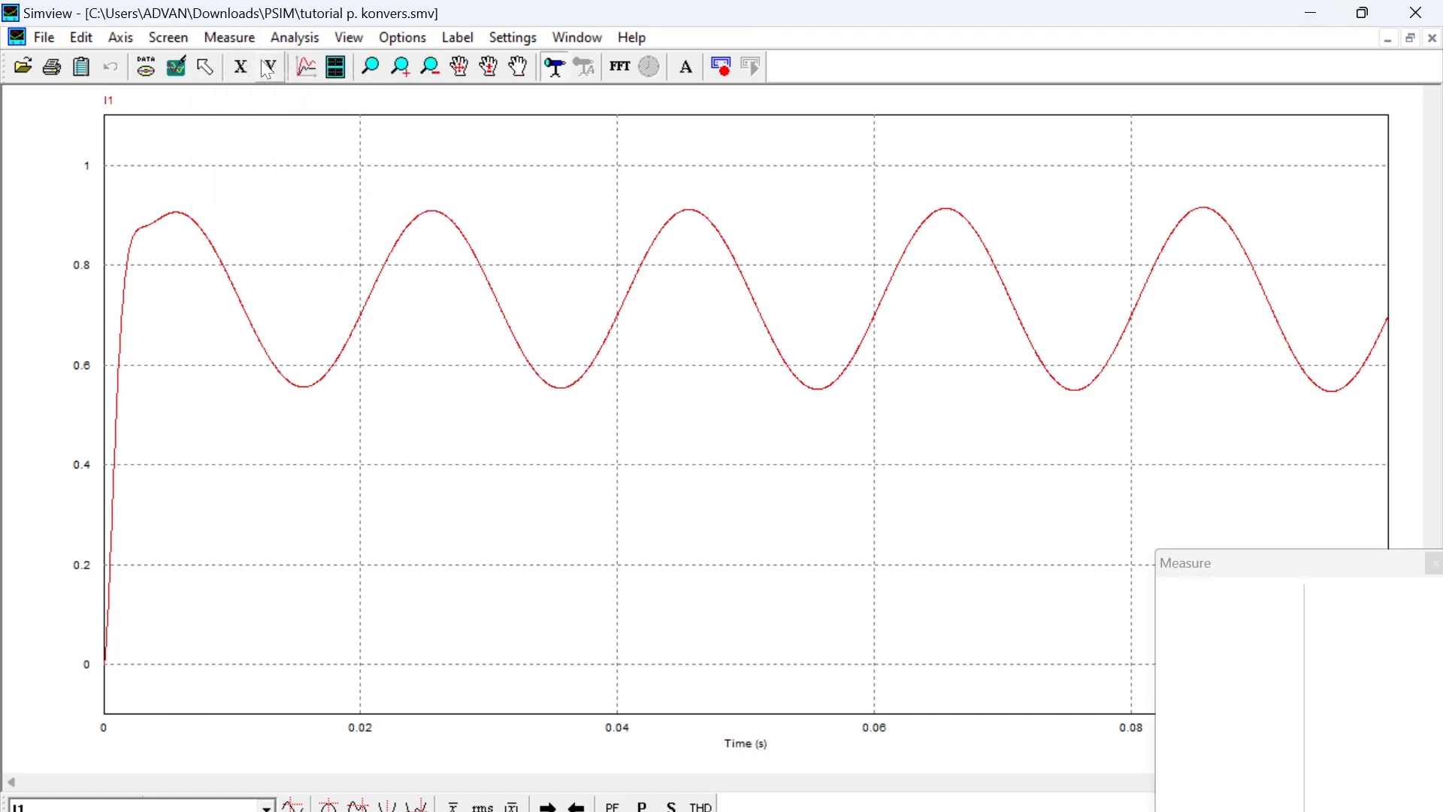
{"action": "left_click", "coordinate": [435, 214]}
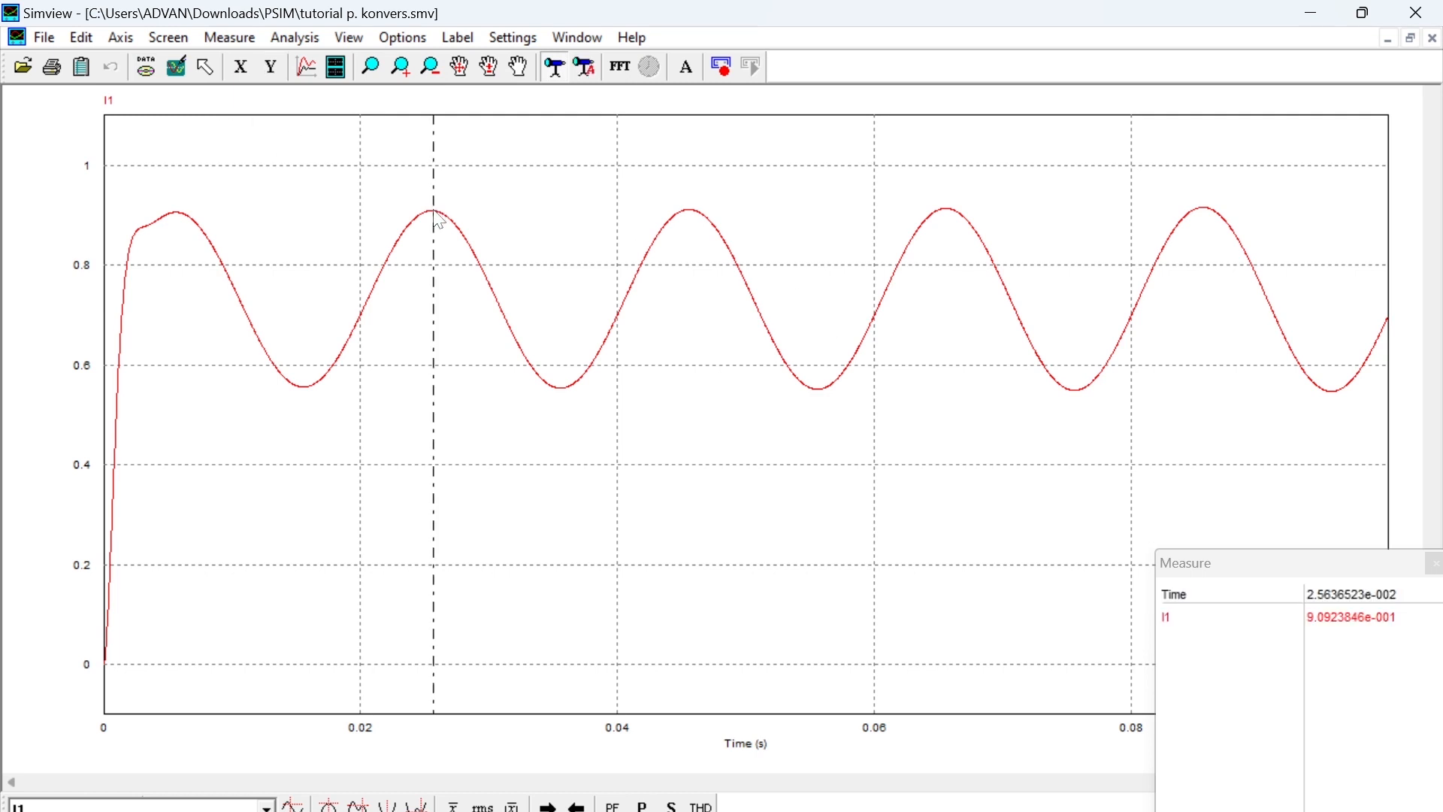
- Measure the I1 curve at several more points from the first to the third peak, and close the measurement
{"action": "left_click", "coordinate": [371, 290]}
{"action": "left_click", "coordinate": [259, 319]}
{"action": "left_click", "coordinate": [179, 211]}
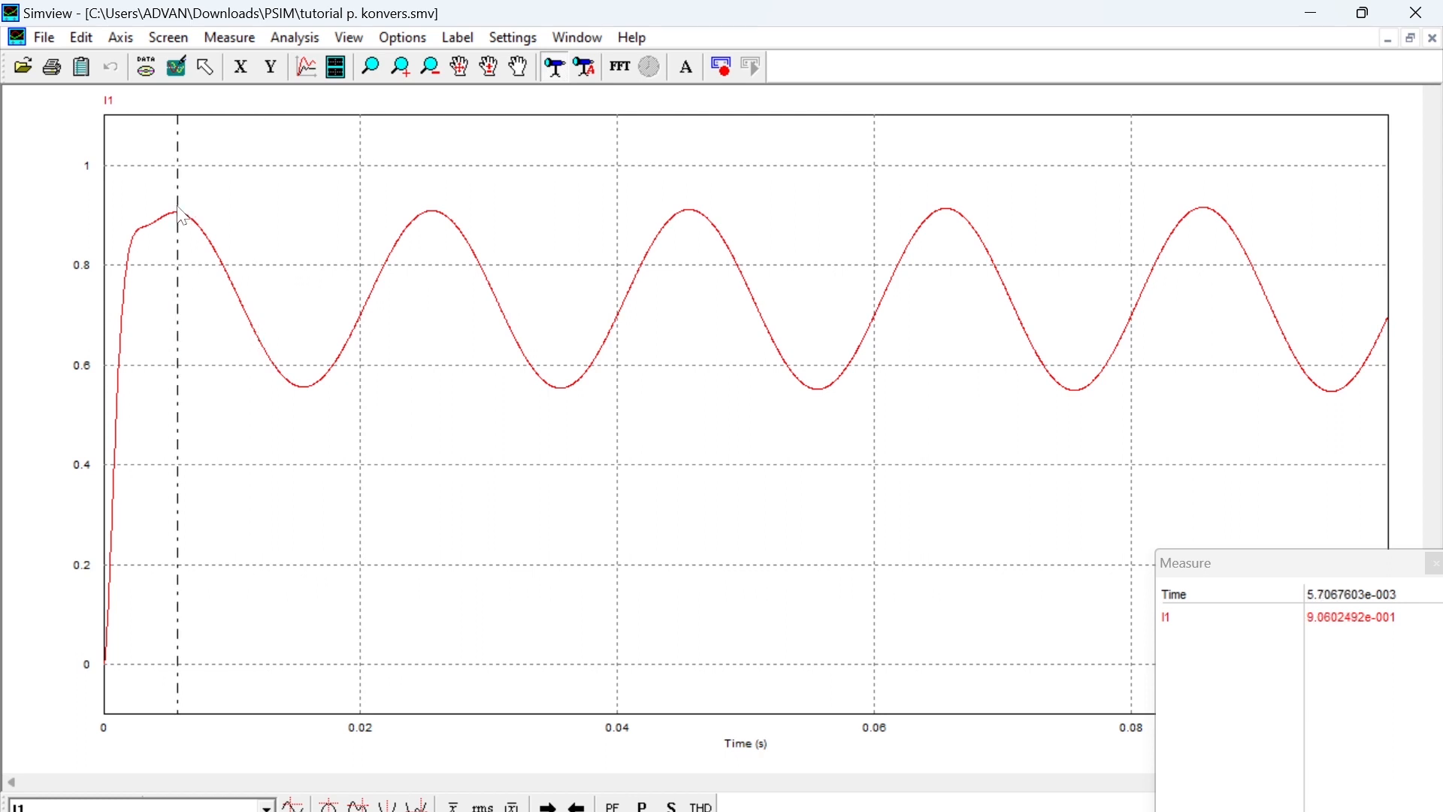
{"action": "left_click", "coordinate": [153, 209]}
{"action": "left_click", "coordinate": [181, 206]}
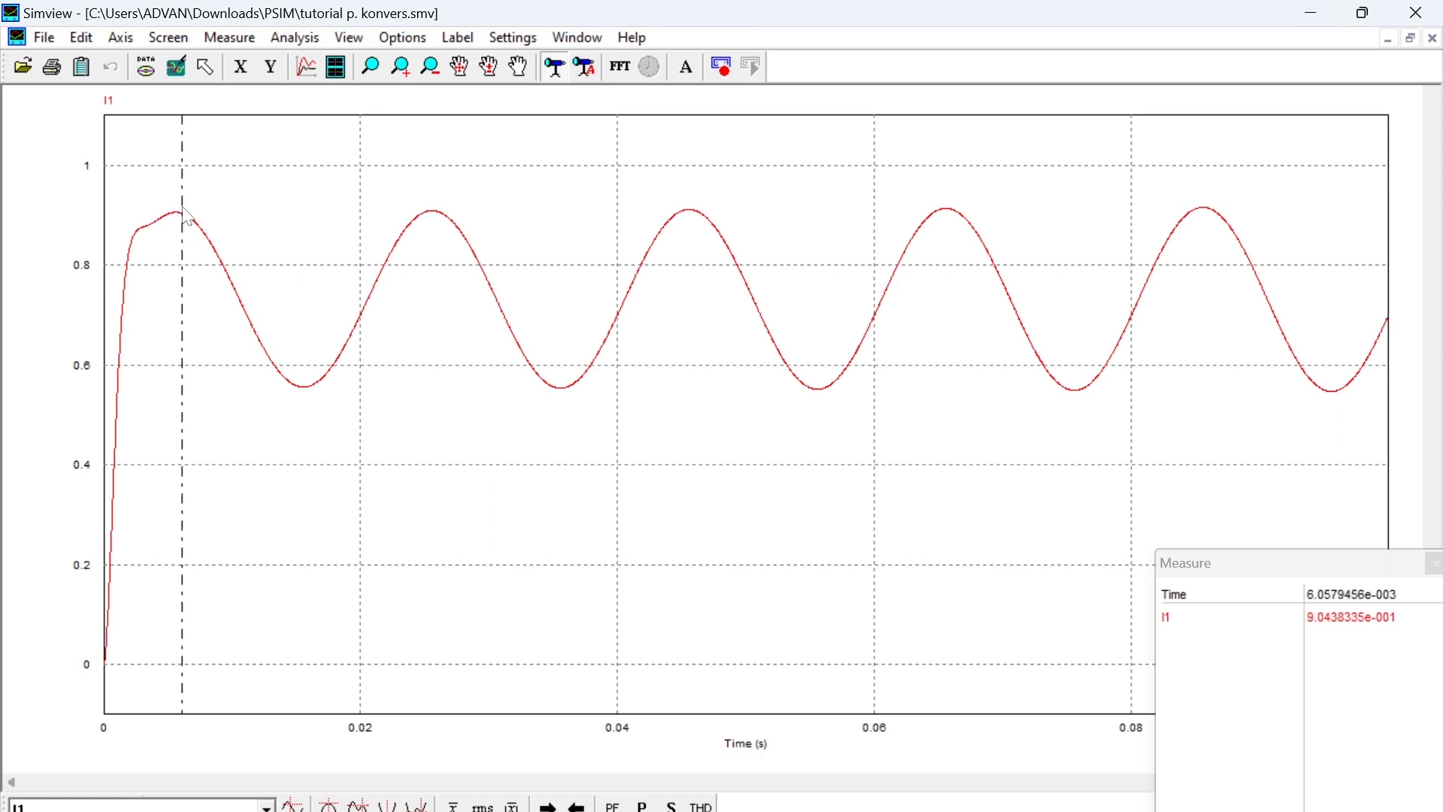
{"action": "left_click", "coordinate": [320, 188]}
{"action": "left_click", "coordinate": [396, 183]}
{"action": "left_click", "coordinate": [477, 185]}
{"action": "left_click", "coordinate": [596, 183]}
{"action": "left_click", "coordinate": [691, 160]}
{"action": "left_click", "coordinate": [1433, 563]}
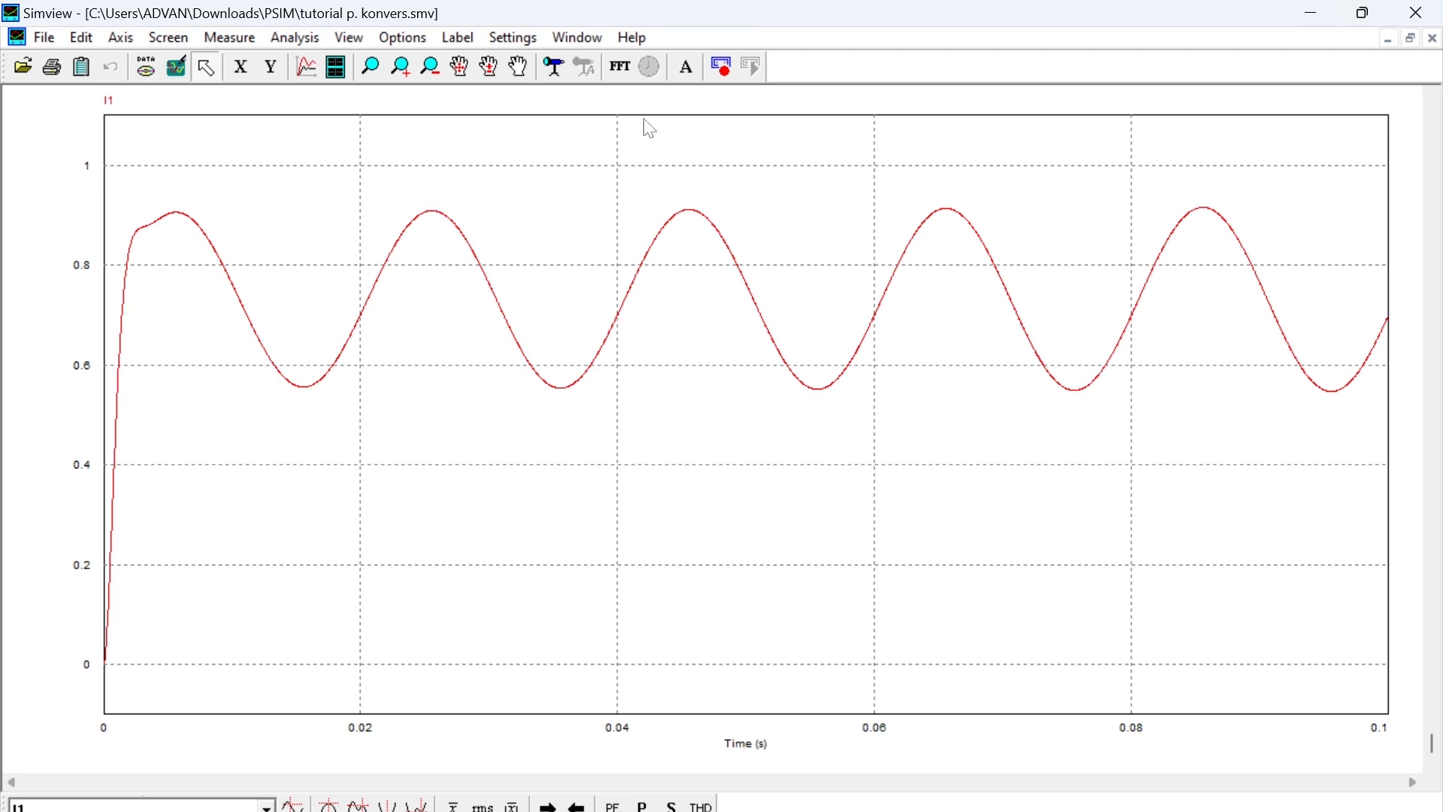
- Run an FFT on the I1 waveform to display its frequency spectrum
{"action": "left_click", "coordinate": [628, 69]}
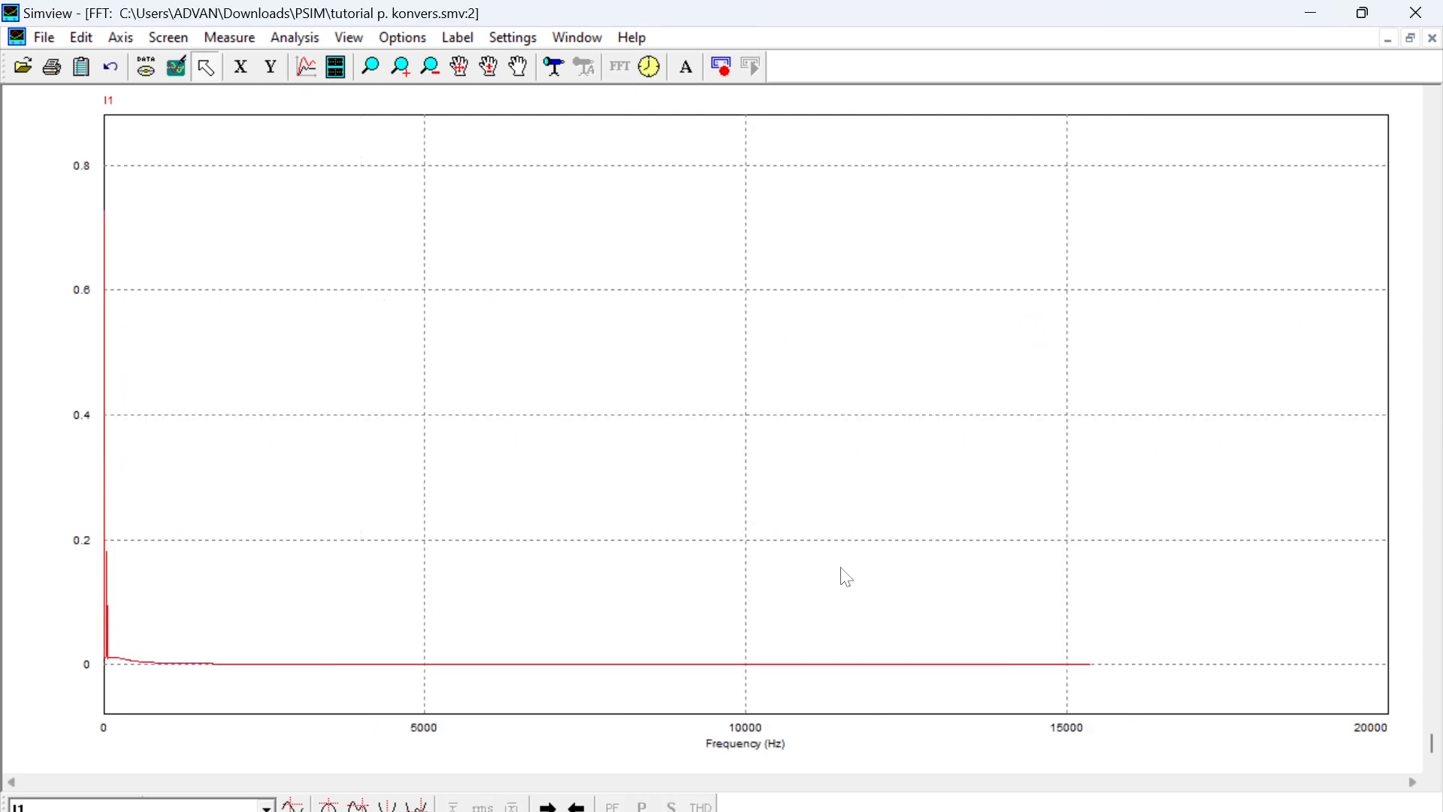